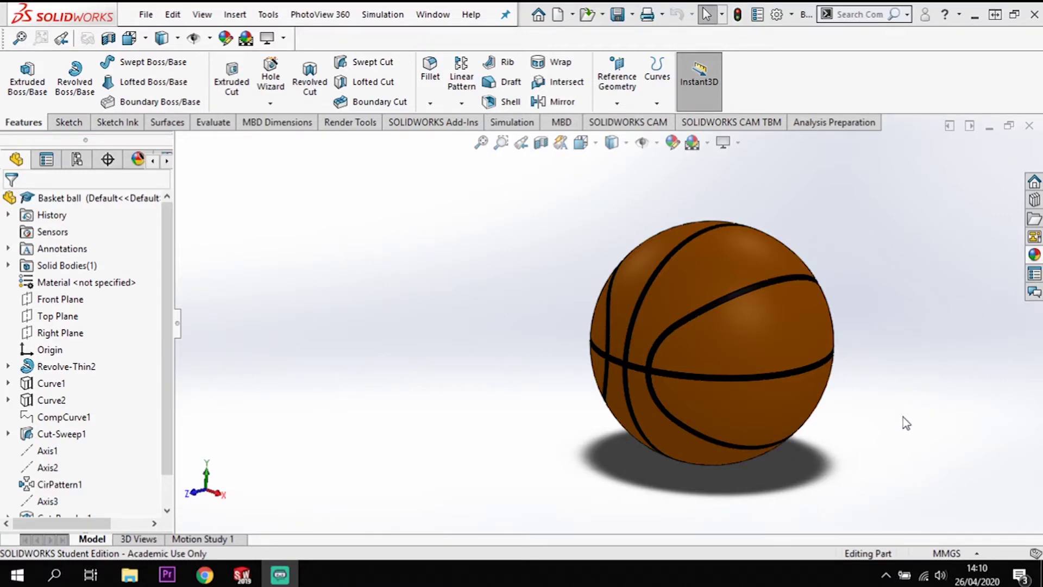
Step: Zoom to fit and orbit the finished basketball to view it from several tilted angles
scroll(903, 416, down, 2)
scroll(891, 252, down, 2)
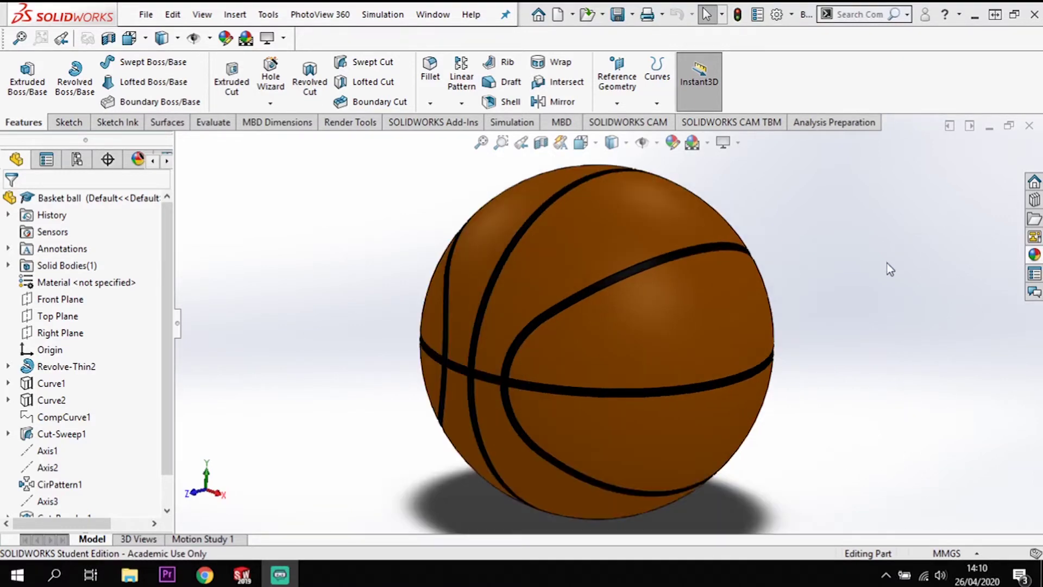
key(f)
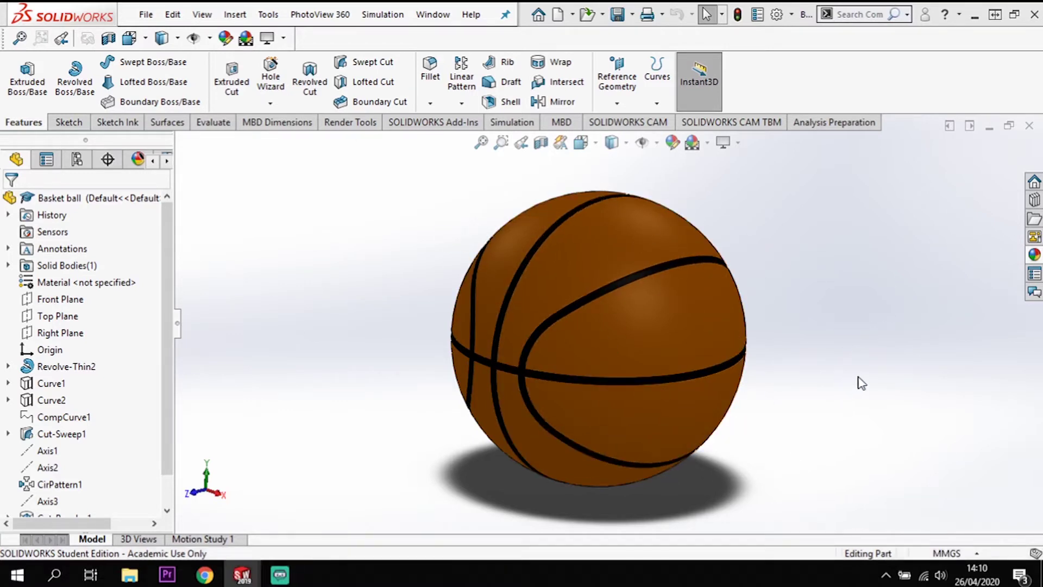
middle_drag(857, 379, 880, 348)
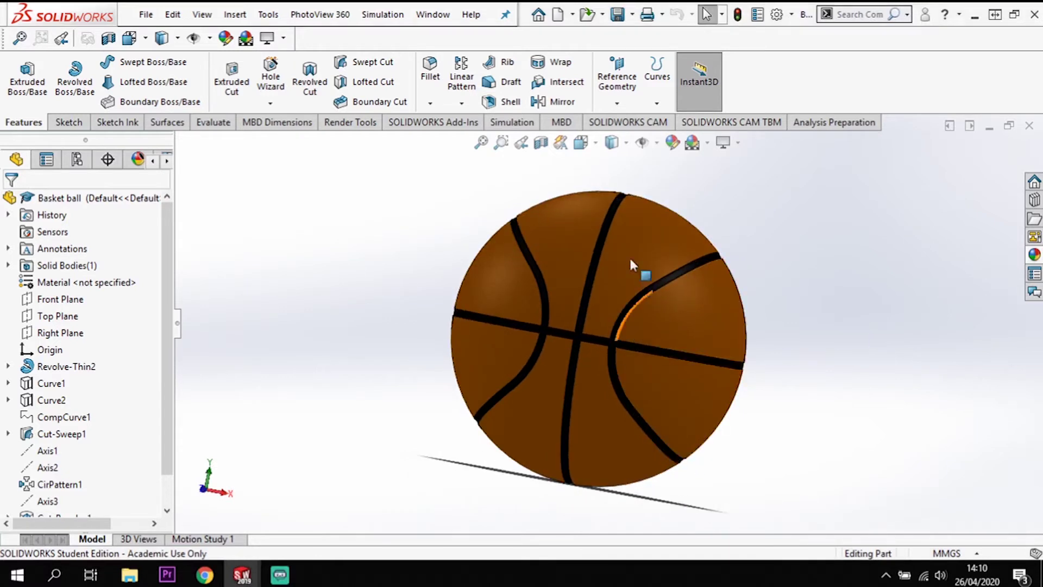
middle_drag(677, 368, 735, 410)
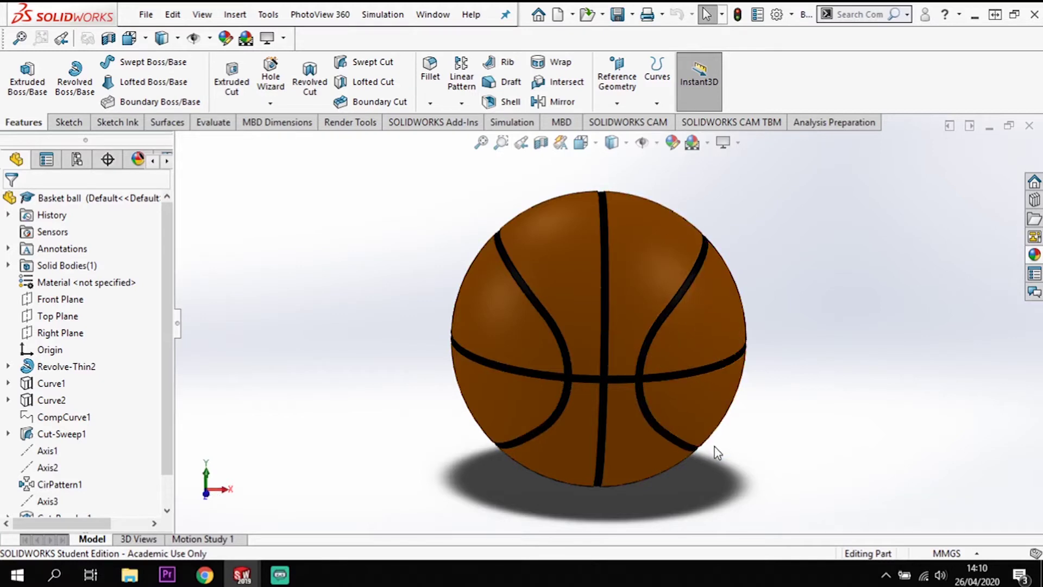
middle_drag(745, 254, 772, 302)
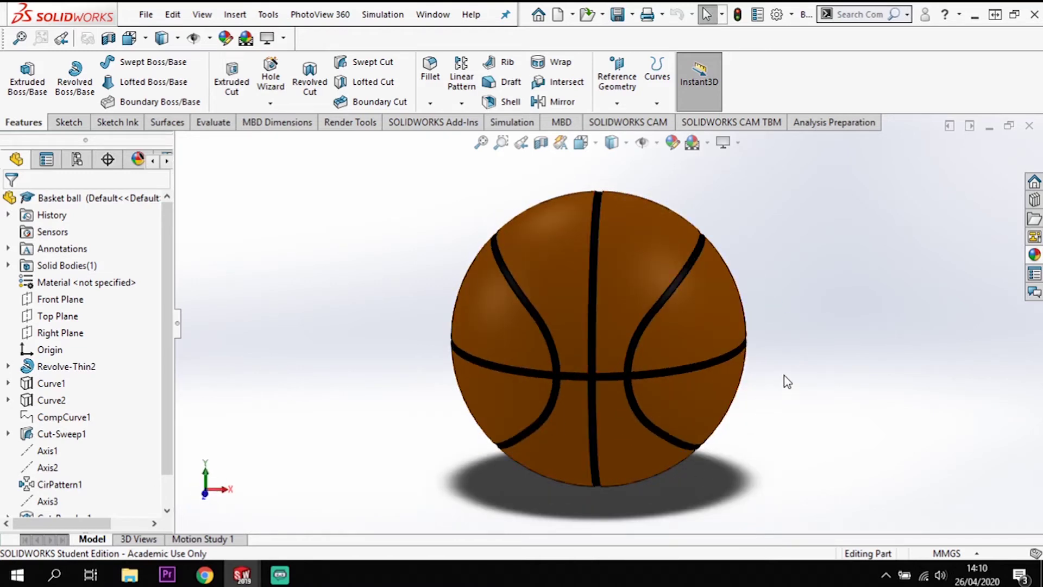
middle_drag(795, 401, 491, 500)
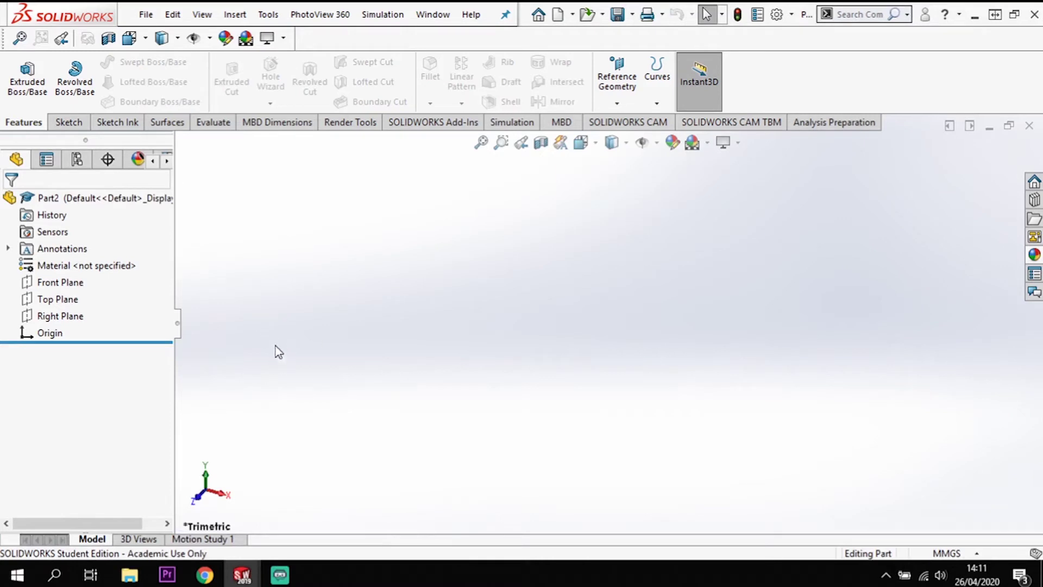
Step: Start a sketch on the Front Plane and draw a circle centred on the origin
click(69, 282)
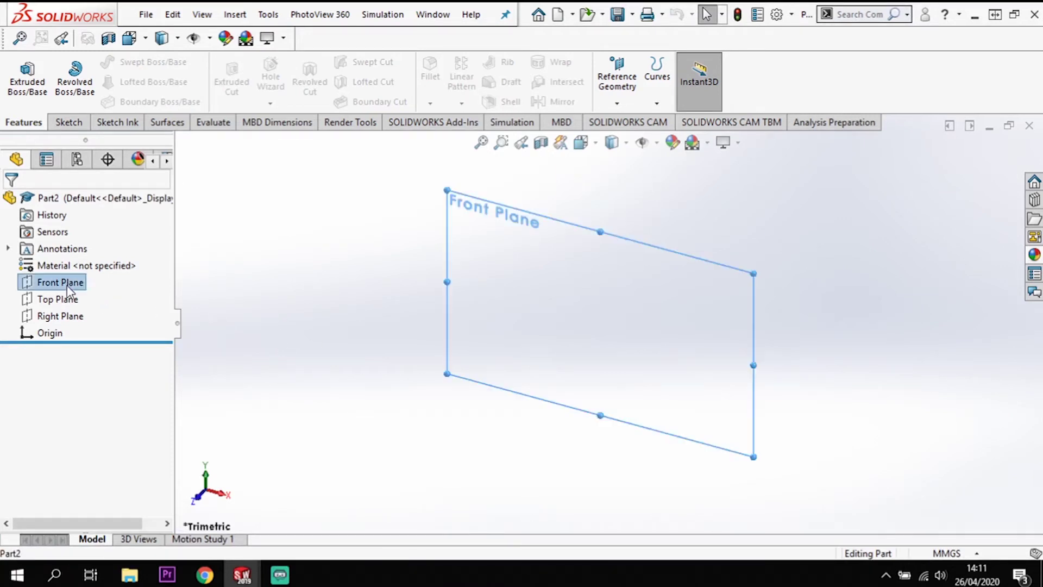
click(69, 123)
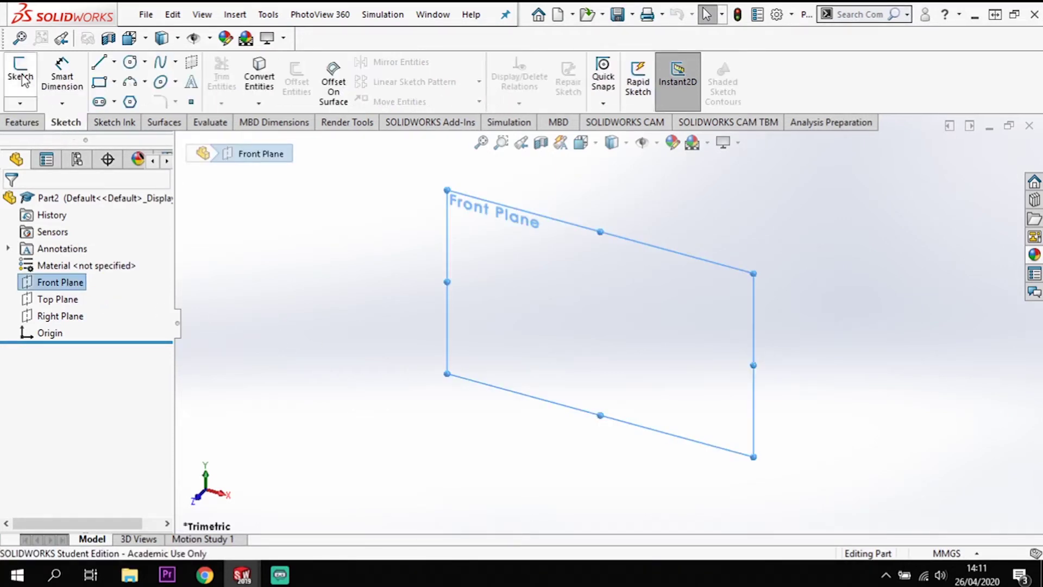
click(20, 76)
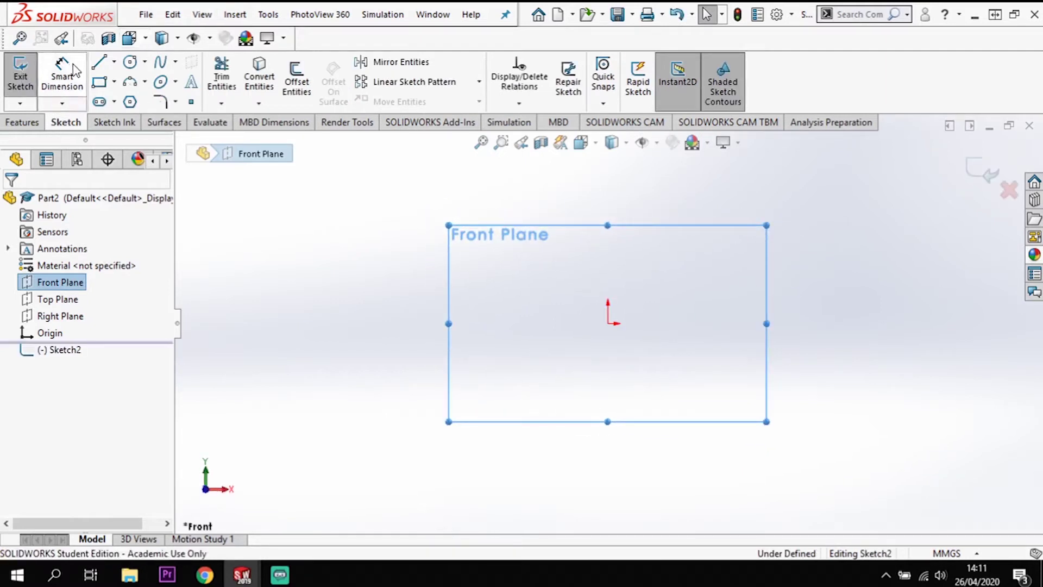
click(130, 62)
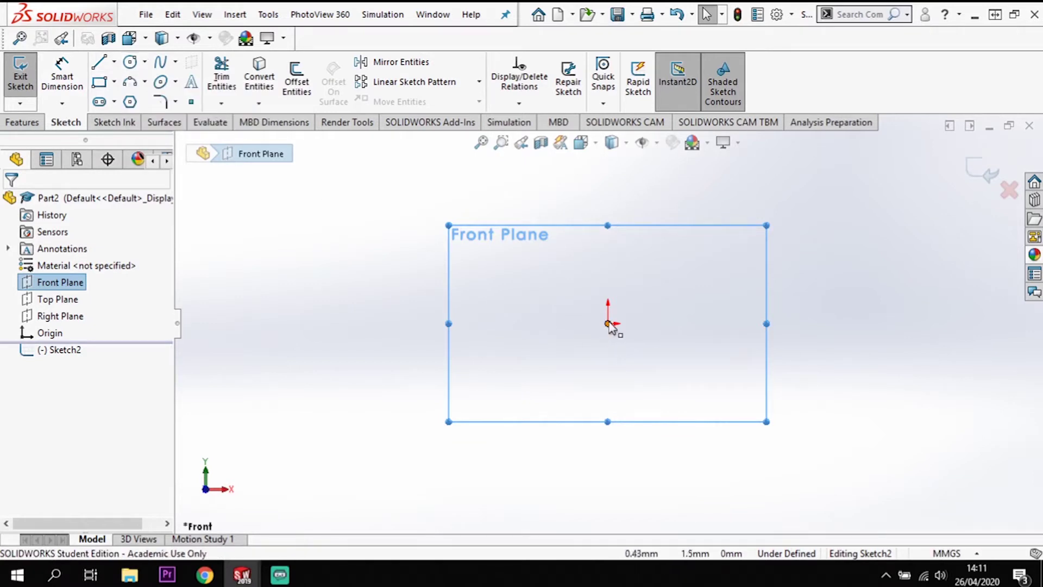
click(128, 63)
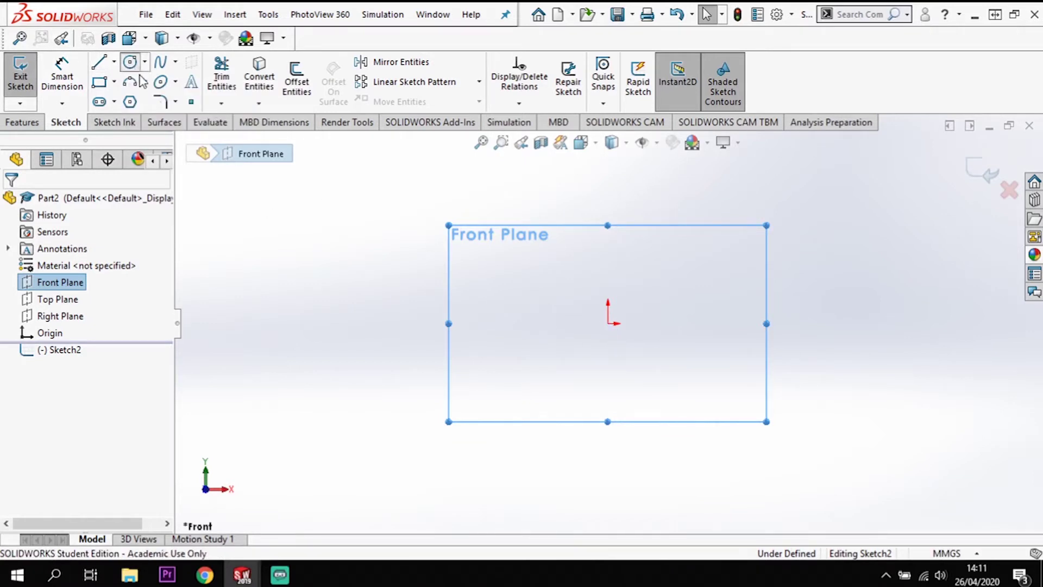
click(608, 323)
click(689, 270)
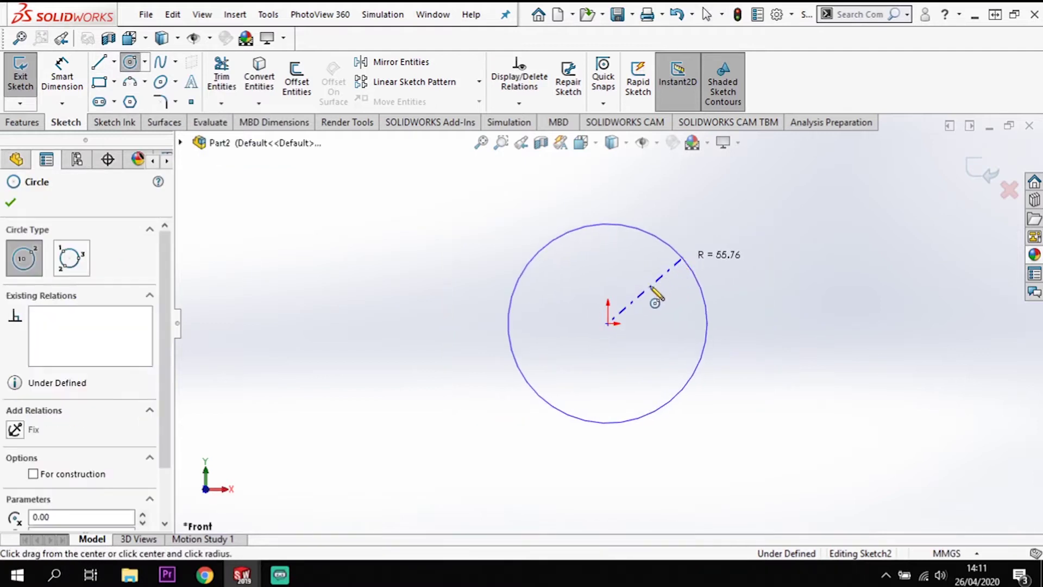
Step: Dimension the circle's diameter to 245 mm
click(61, 82)
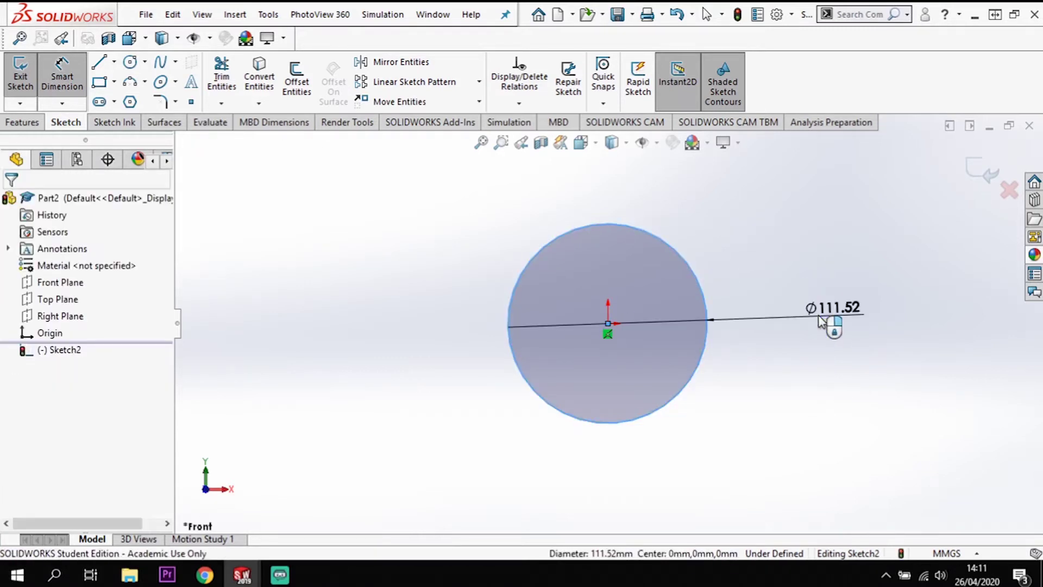
click(821, 321)
text(245)
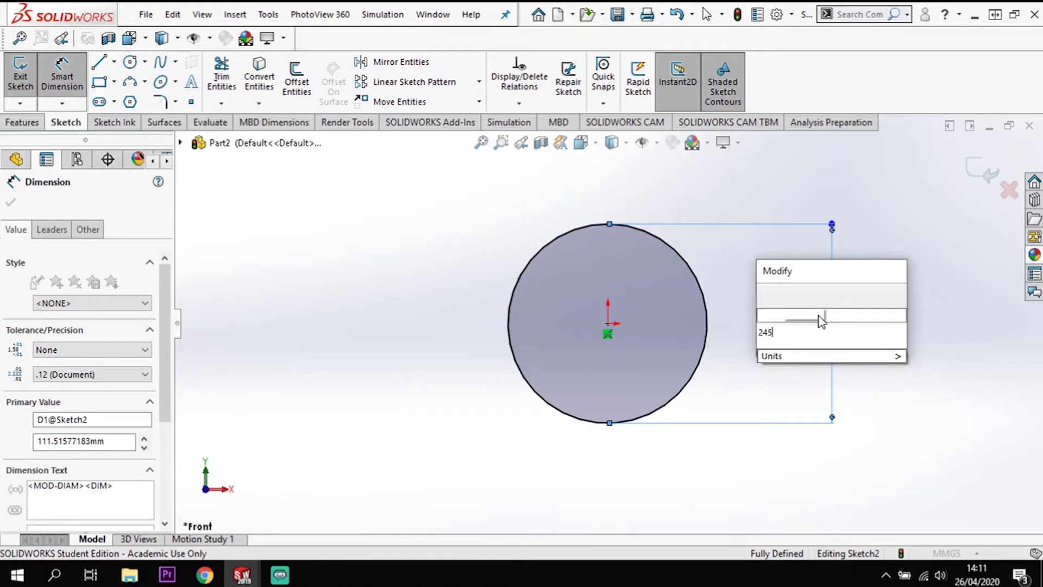
key(Return)
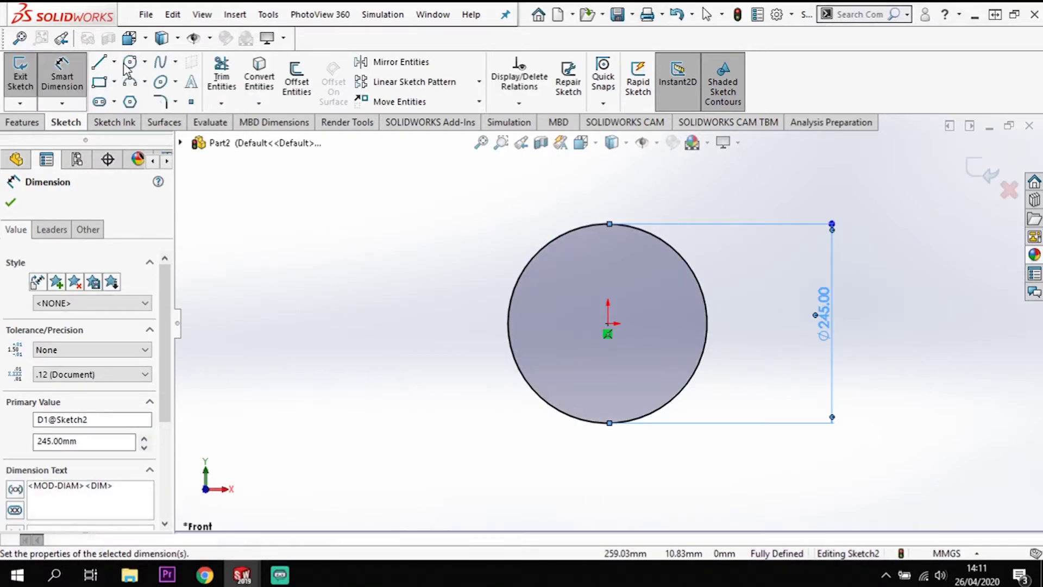
click(115, 62)
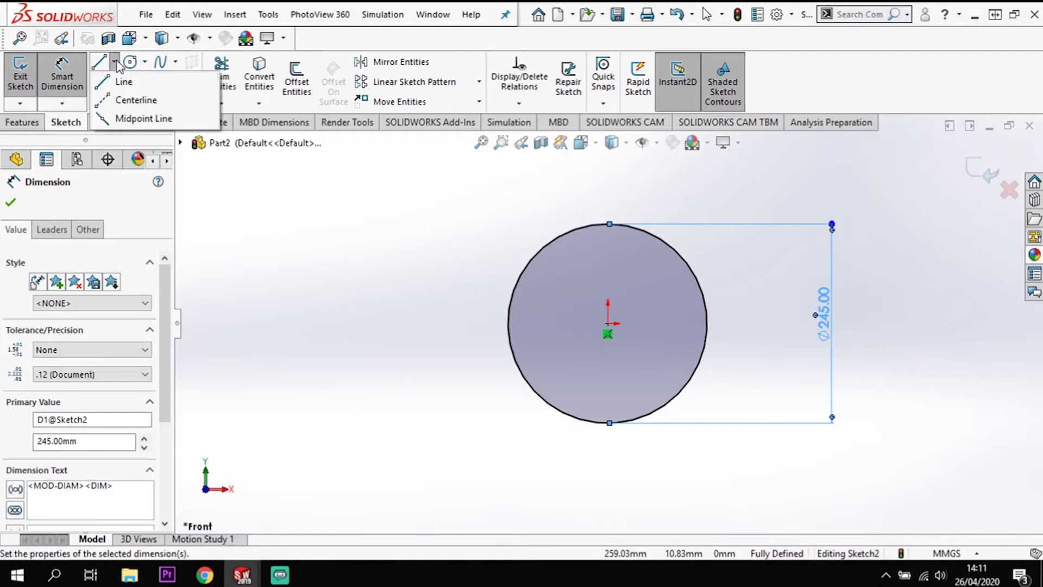
Step: Draw a vertical centreline through the origin and trim off the circle's left half
click(130, 100)
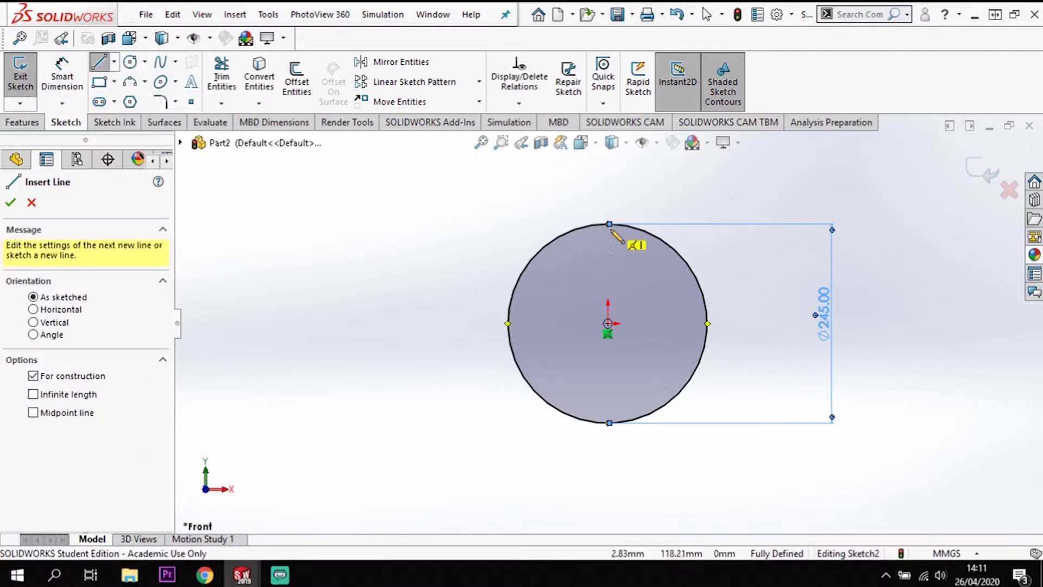
click(609, 422)
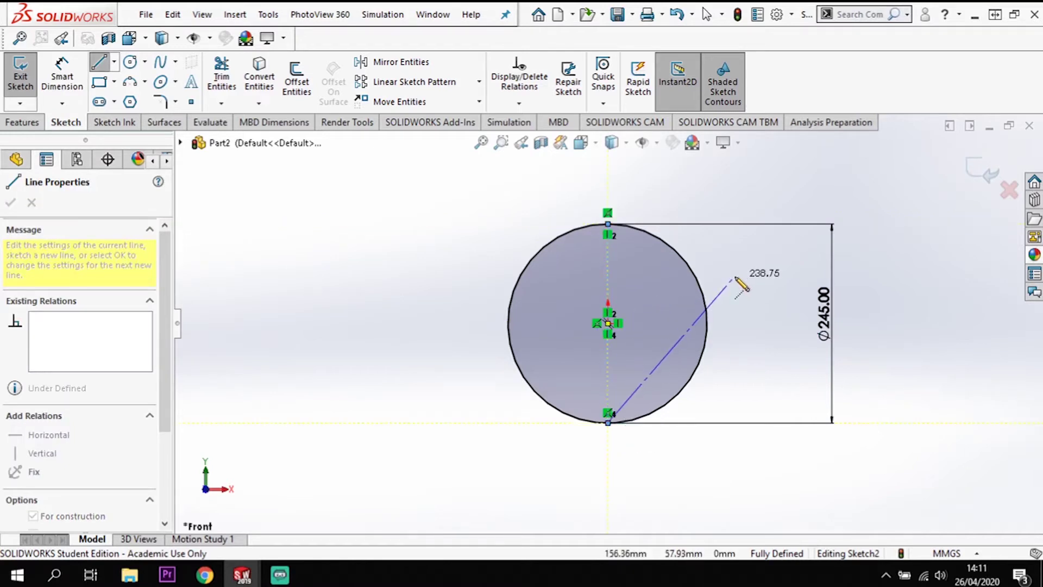
key(Escape)
key(Escape)
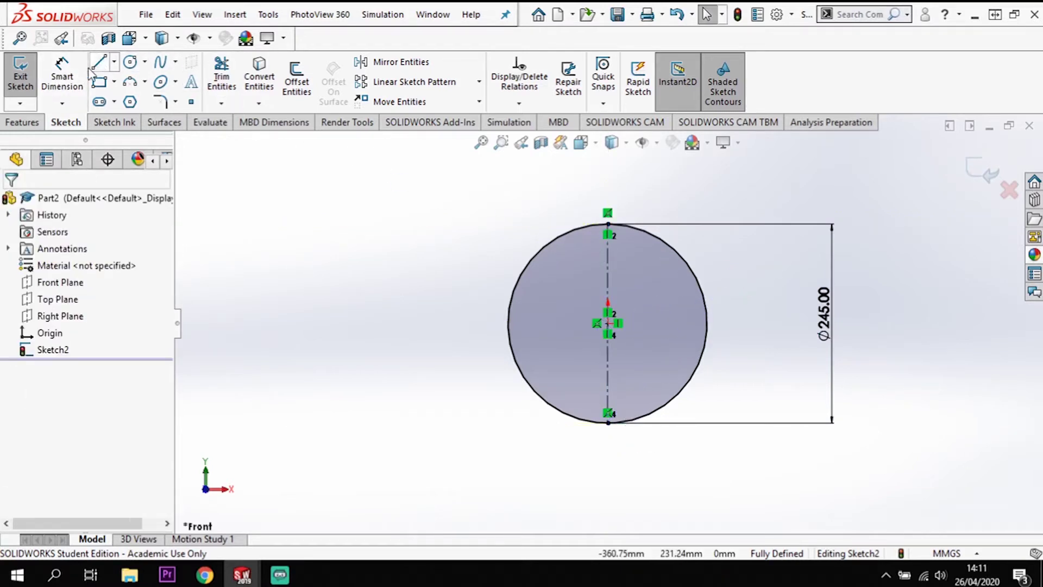
key(t)
click(547, 260)
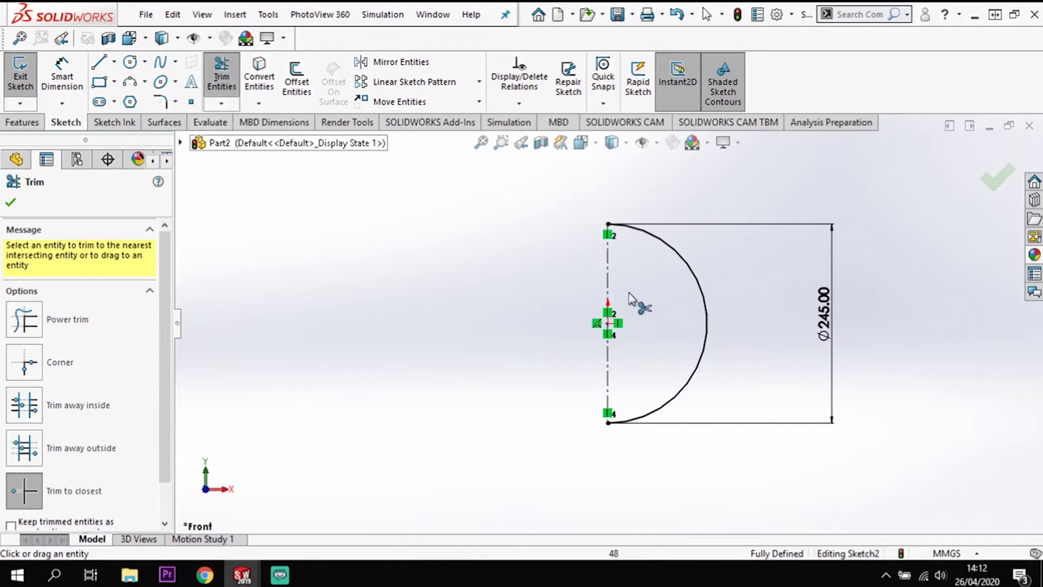
click(24, 123)
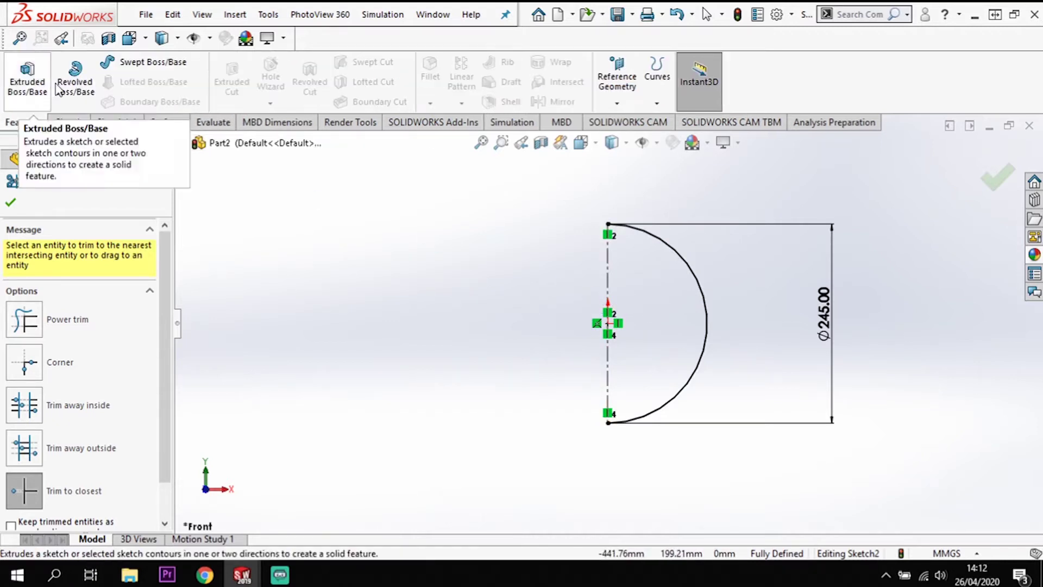
Step: Revolve the semicircle 360° as a thin feature with a reversed 2.5 mm wall
key(Escape)
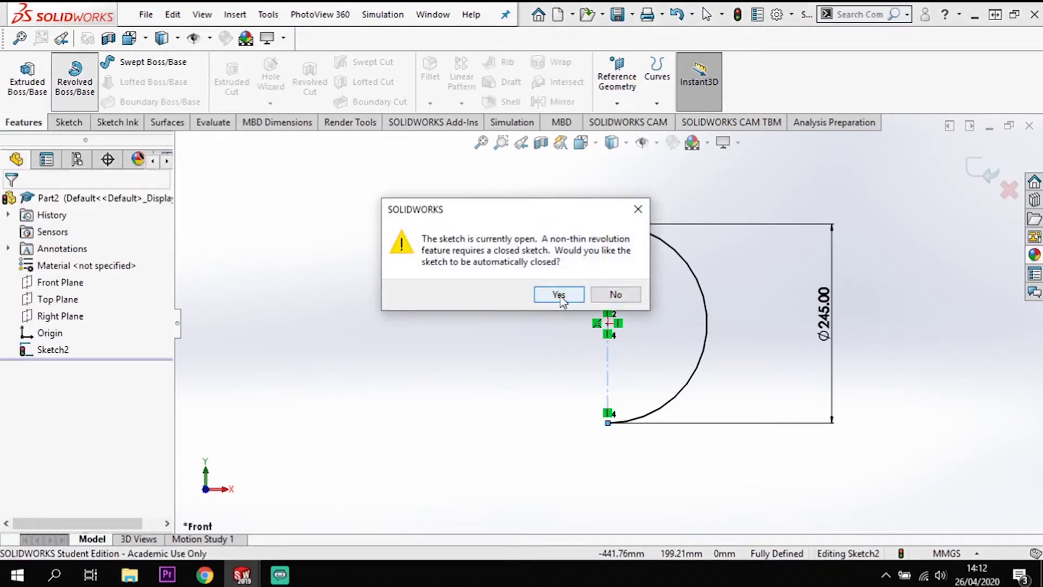
click(559, 296)
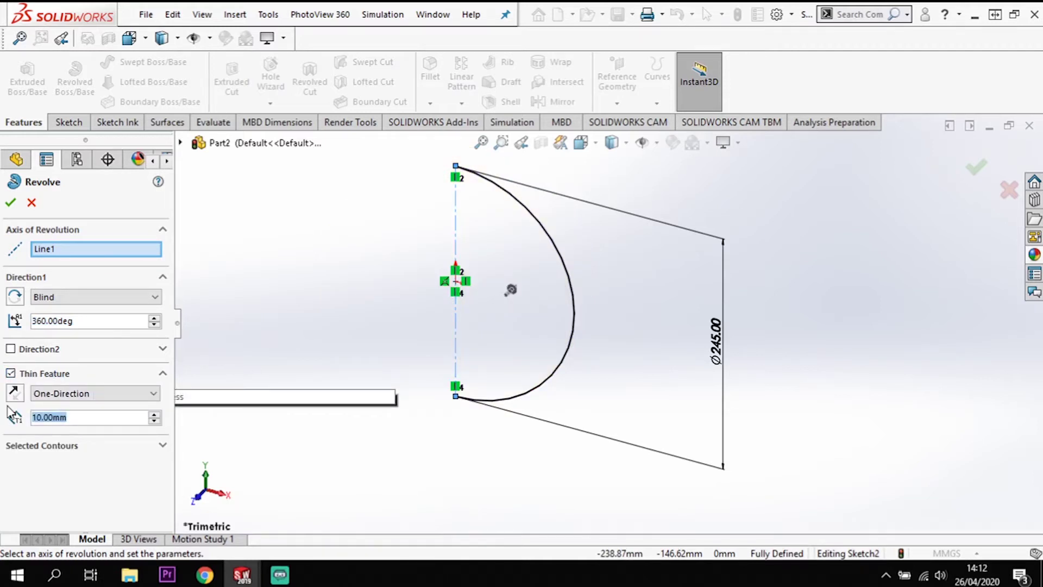
text(2.5)
key(Return)
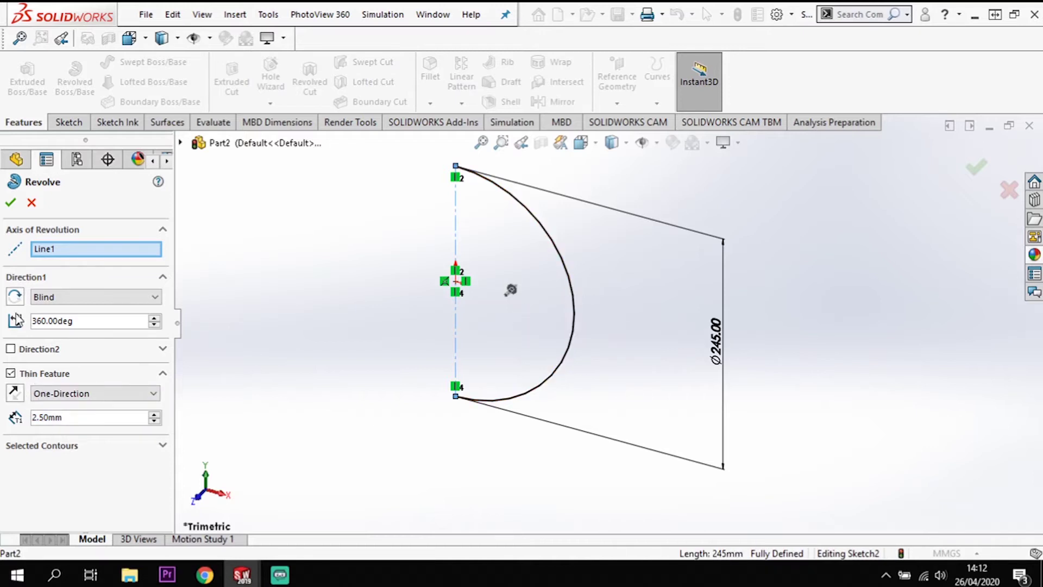
click(16, 400)
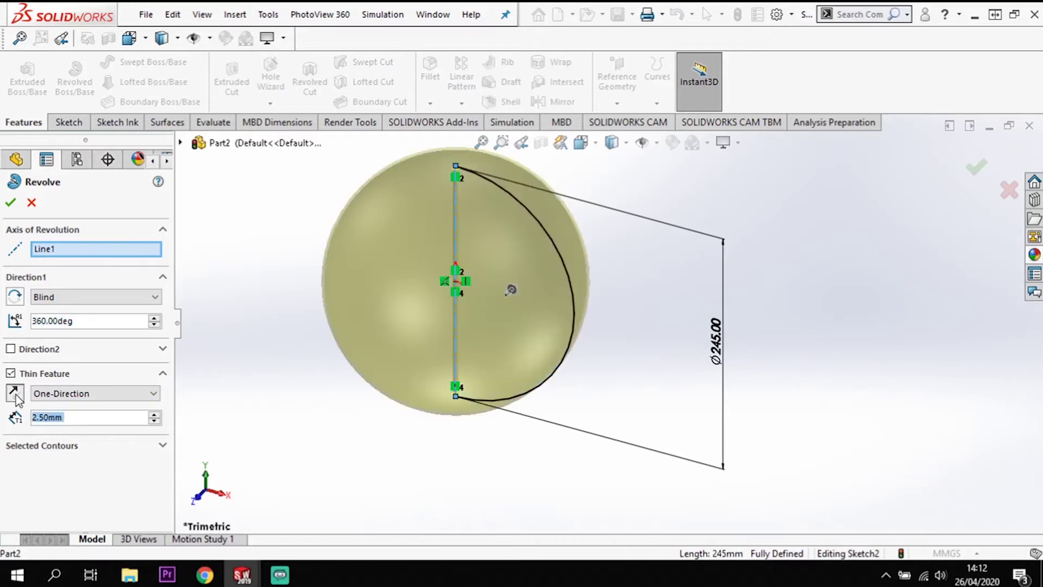
click(17, 399)
mouse_move(408, 415)
middle_down()
mouse_move(408, 384)
mouse_move(422, 384)
middle_up()
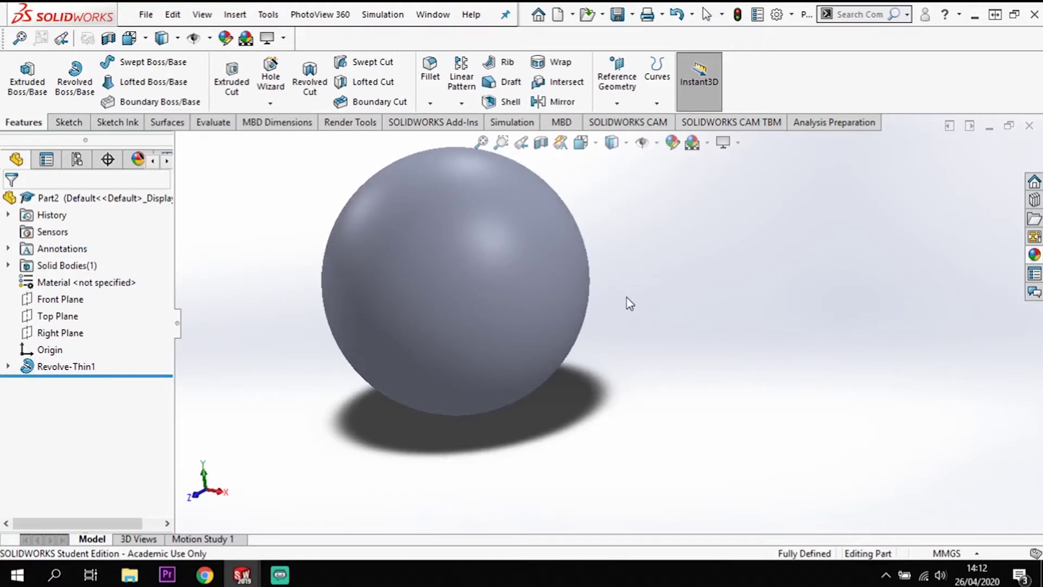
Step: Inspect the sphere in a section view cut along the Front Plane
scroll(635, 316, down, 2)
scroll(620, 328, up, 3)
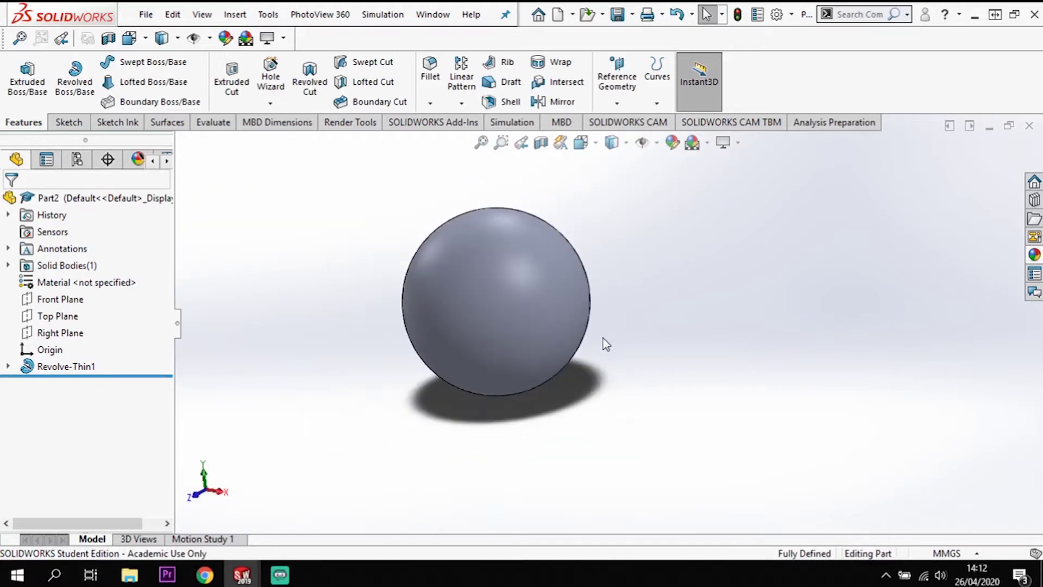
click(540, 143)
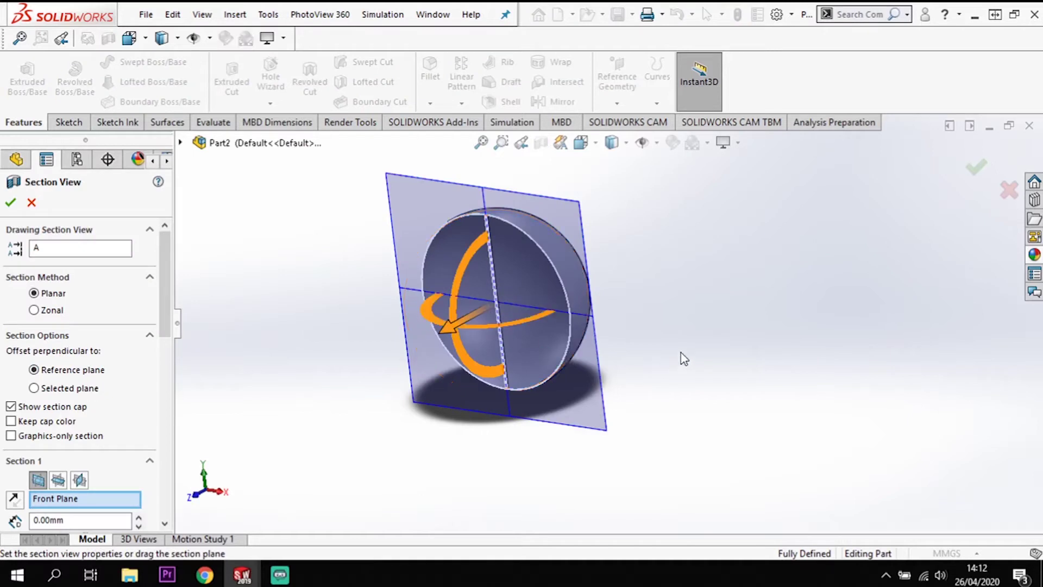
scroll(652, 356, down, 2)
scroll(618, 350, up, 1)
middle_drag(618, 345, 613, 310)
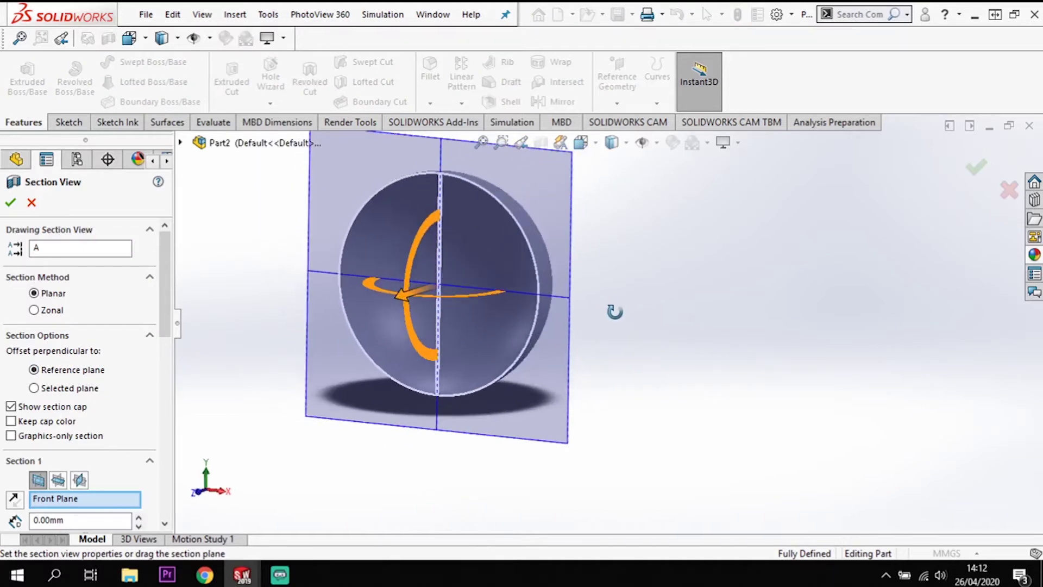
click(10, 202)
Step: Edit Sketch2 to make its vertical line construction geometry and rebuild the revolve
click(8, 366)
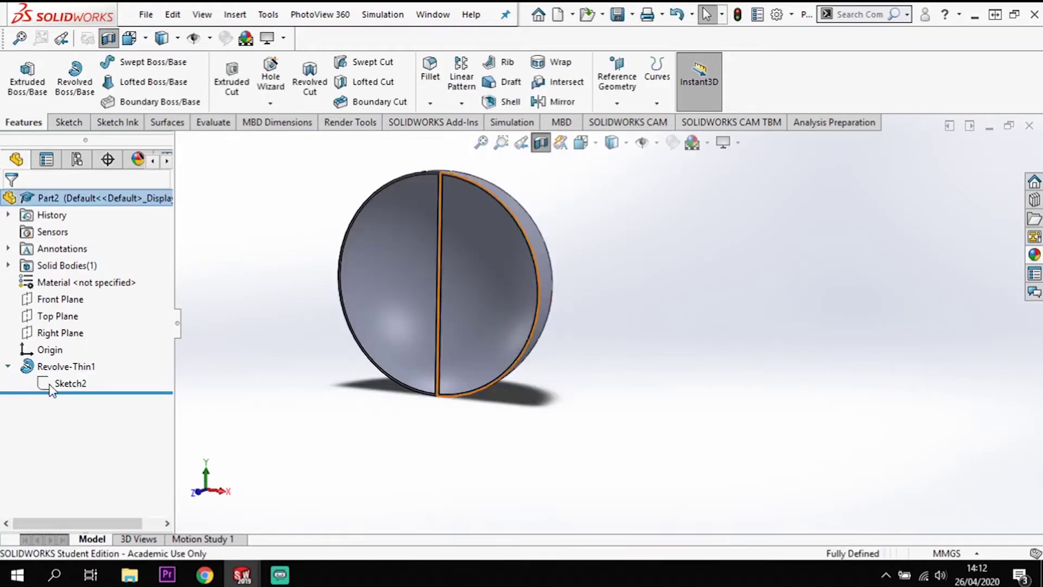
right_click(46, 382)
click(70, 296)
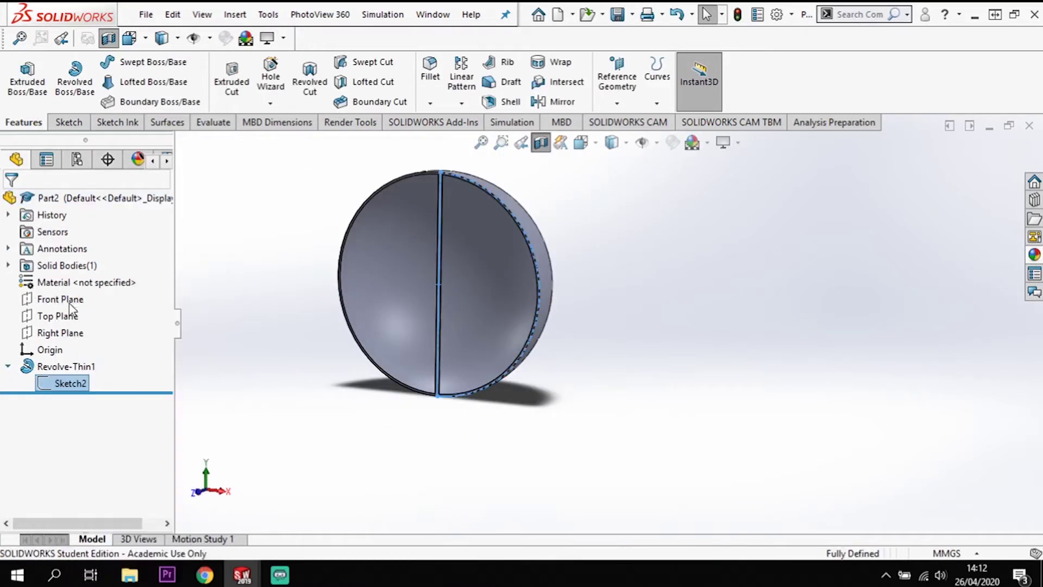
click(436, 305)
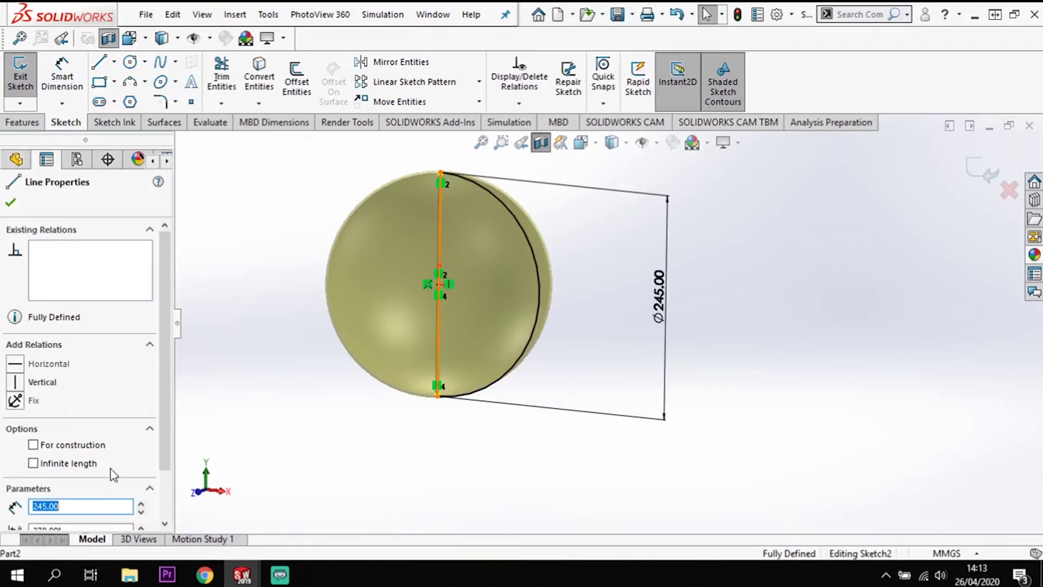
click(33, 445)
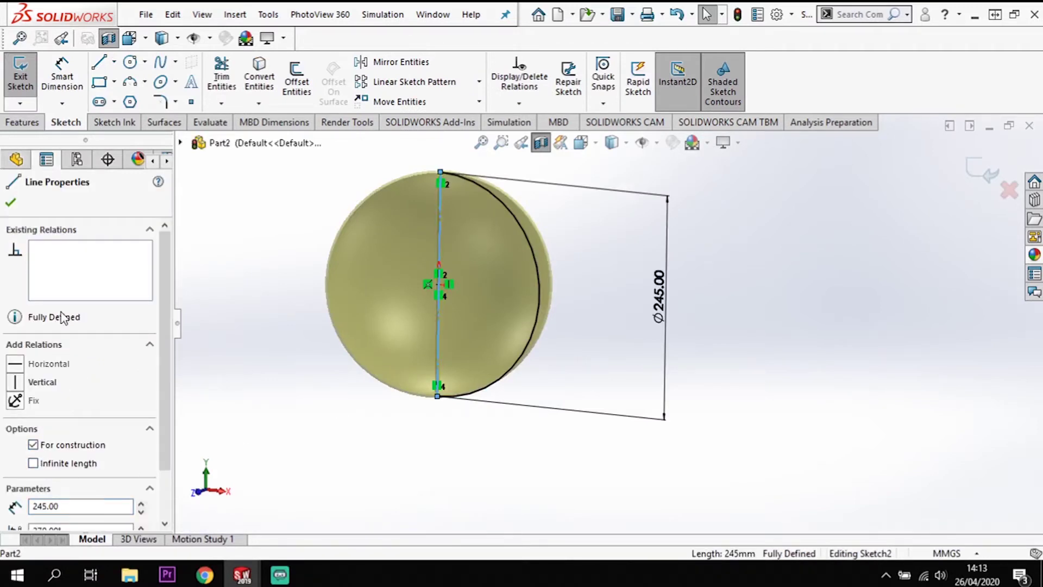
click(10, 202)
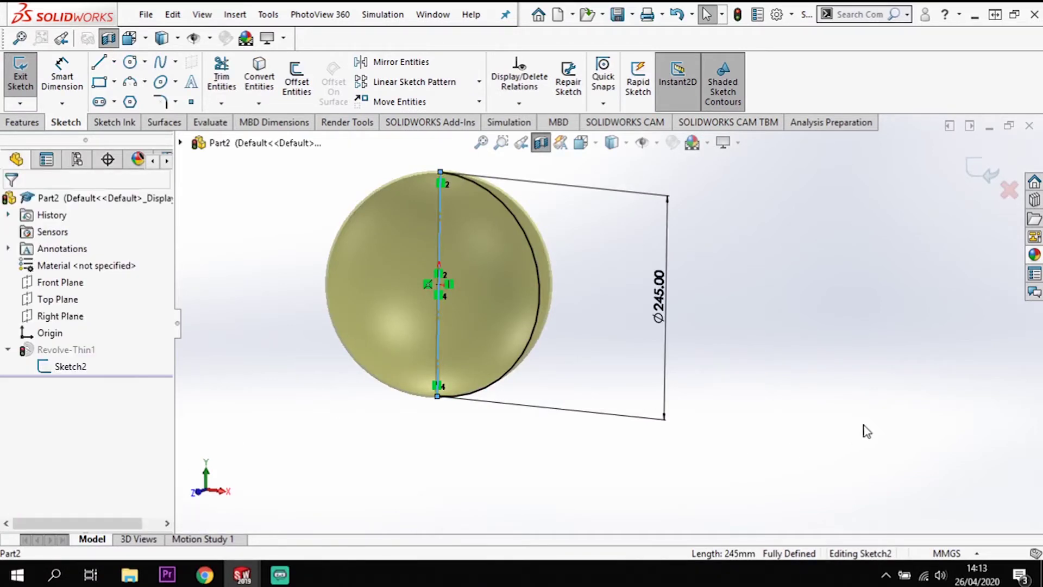
click(989, 175)
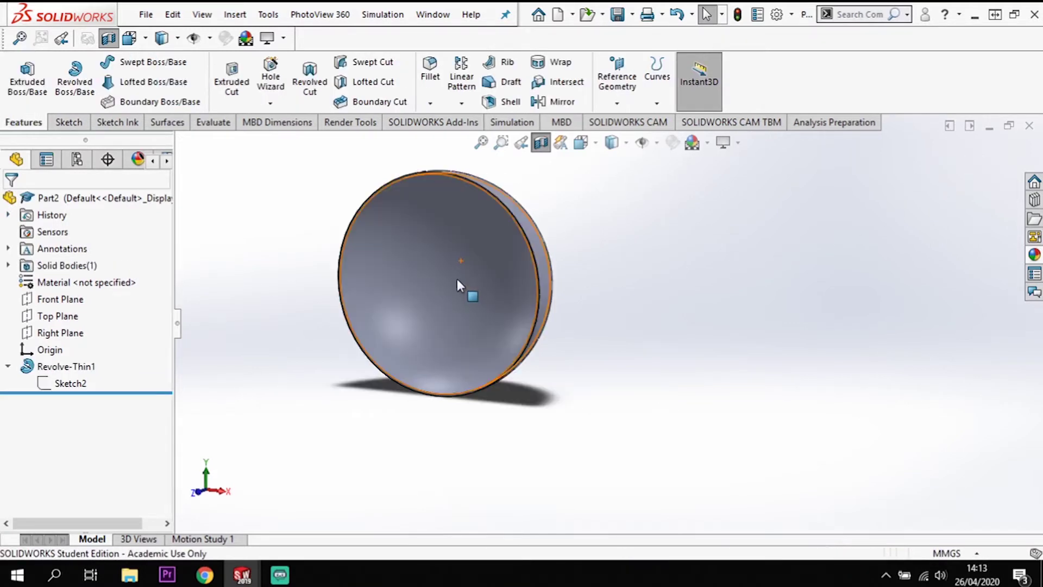
Step: Orbit around the rebuilt hollow sphere, then return to the Front view
middle_drag(478, 252, 638, 283)
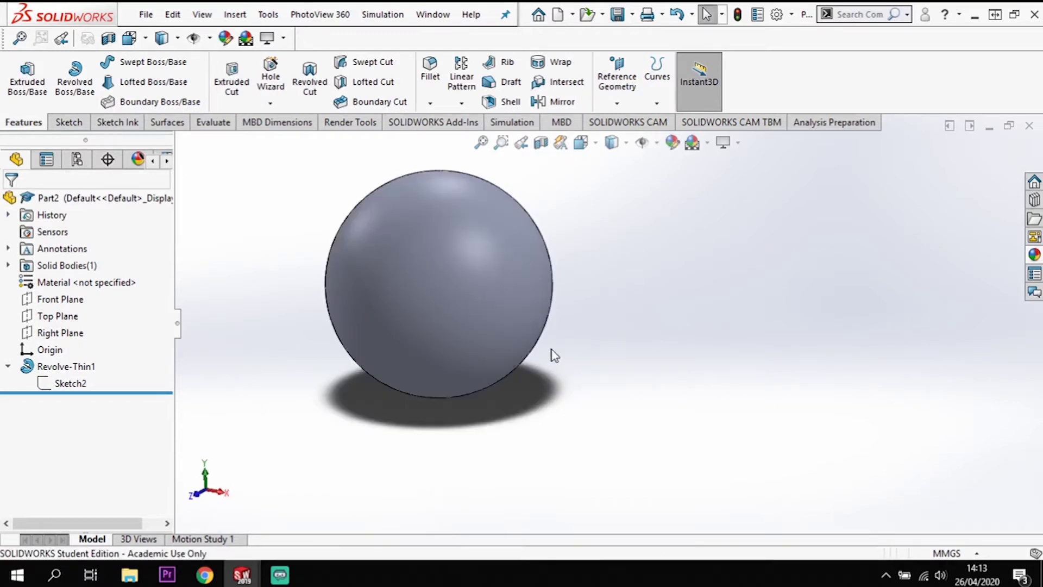
mouse_move(312, 216)
middle_down()
mouse_move(324, 233)
mouse_move(792, 274)
mouse_move(721, 302)
middle_up()
scroll(721, 302, down, 2)
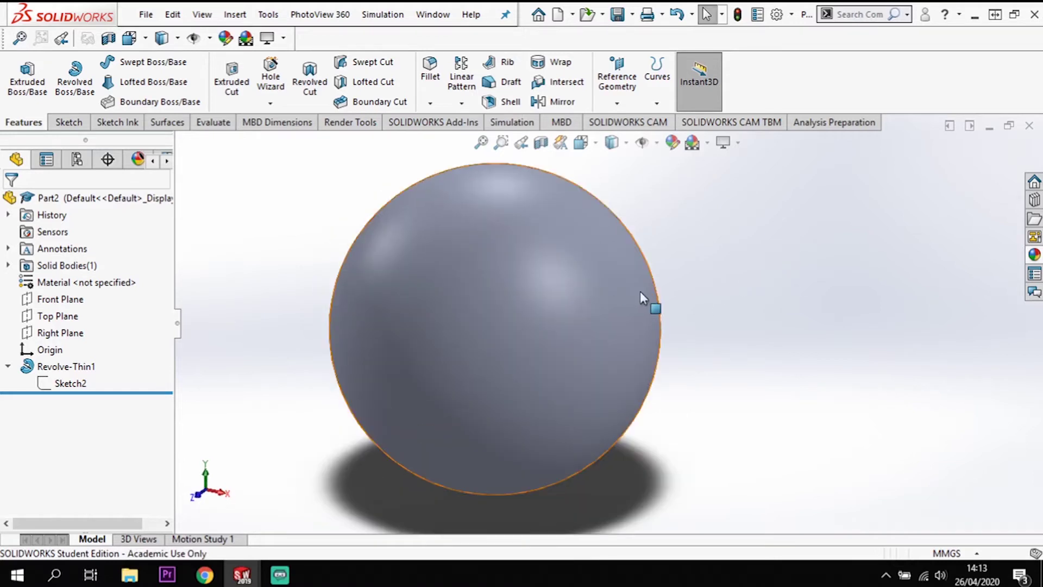
scroll(642, 295, up, 1)
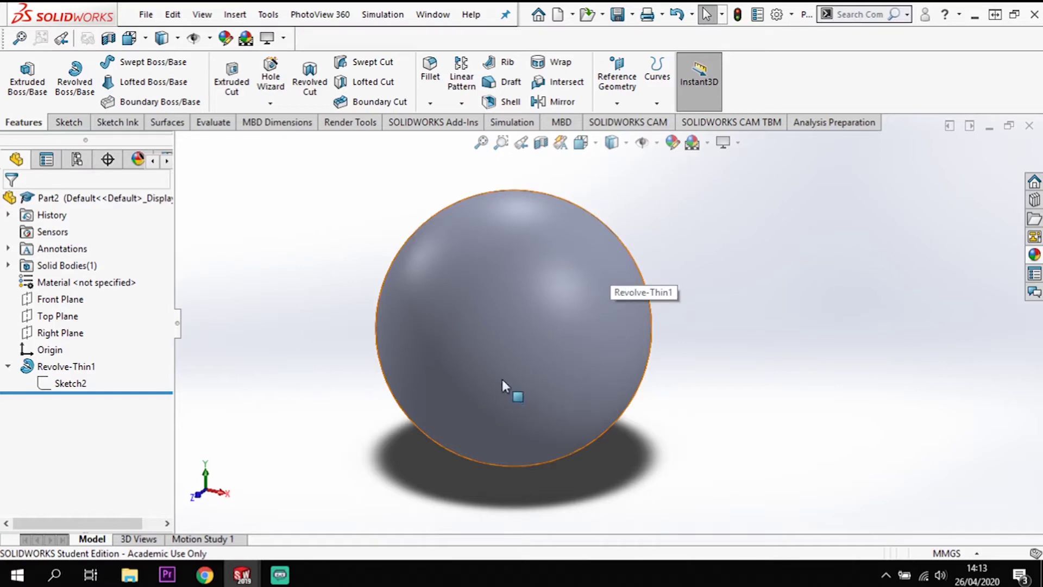
key(space)
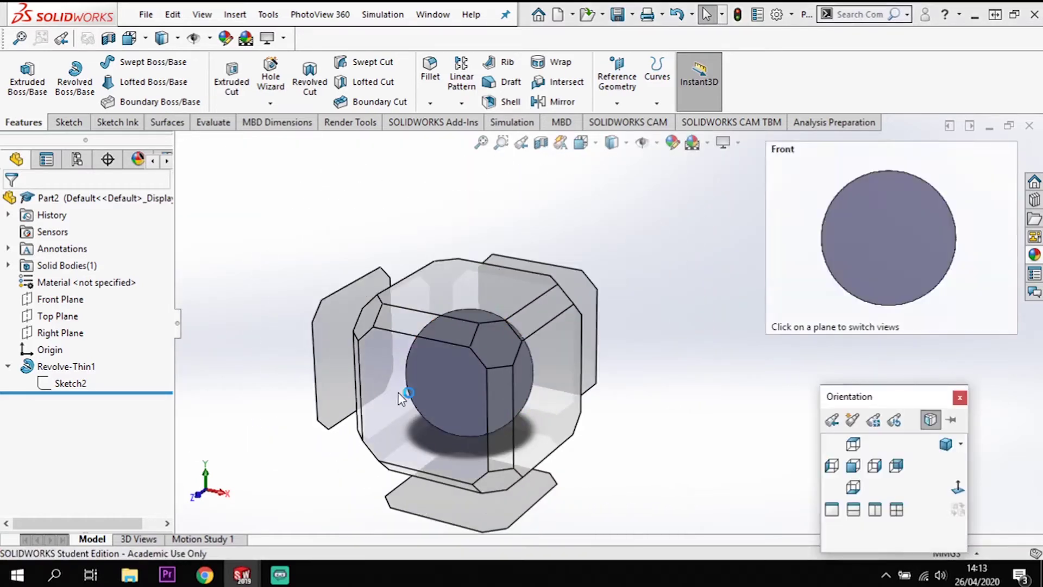
click(393, 396)
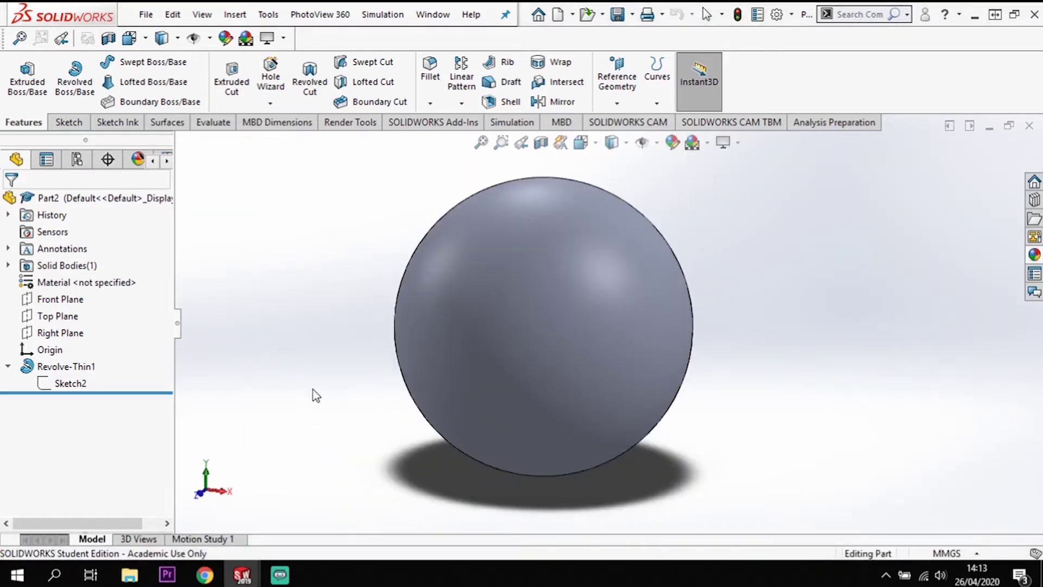
Step: Start a Front Plane sketch with a horizontal line from the origin to the sphere's right edge
click(60, 299)
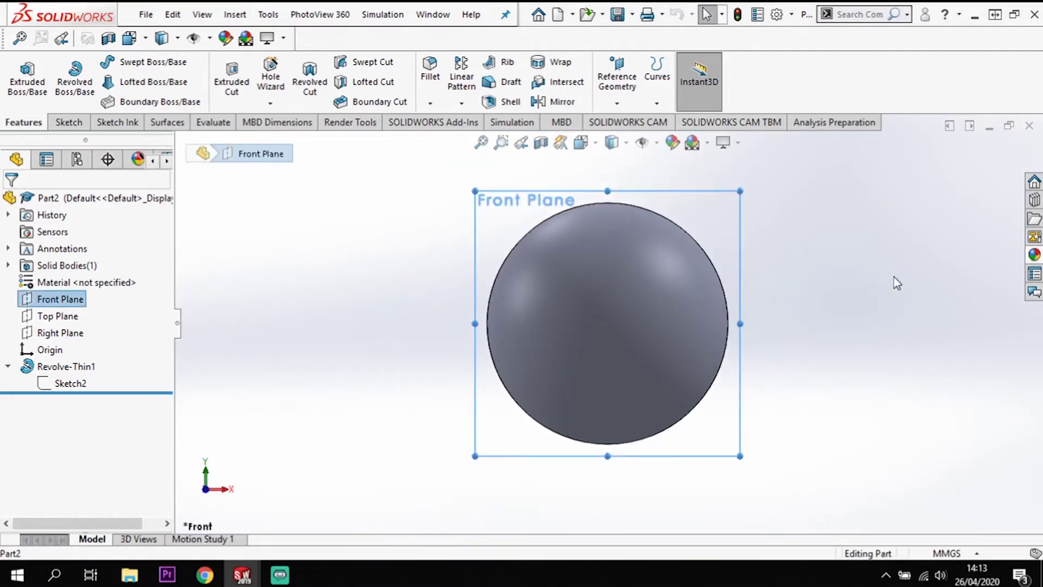
scroll(712, 284, down, 2)
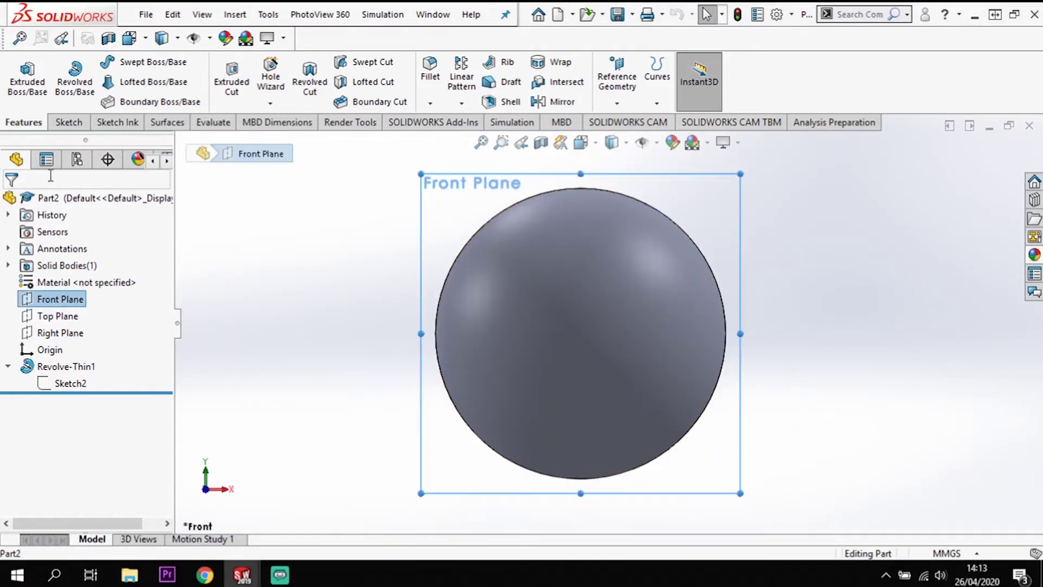
click(66, 122)
click(21, 68)
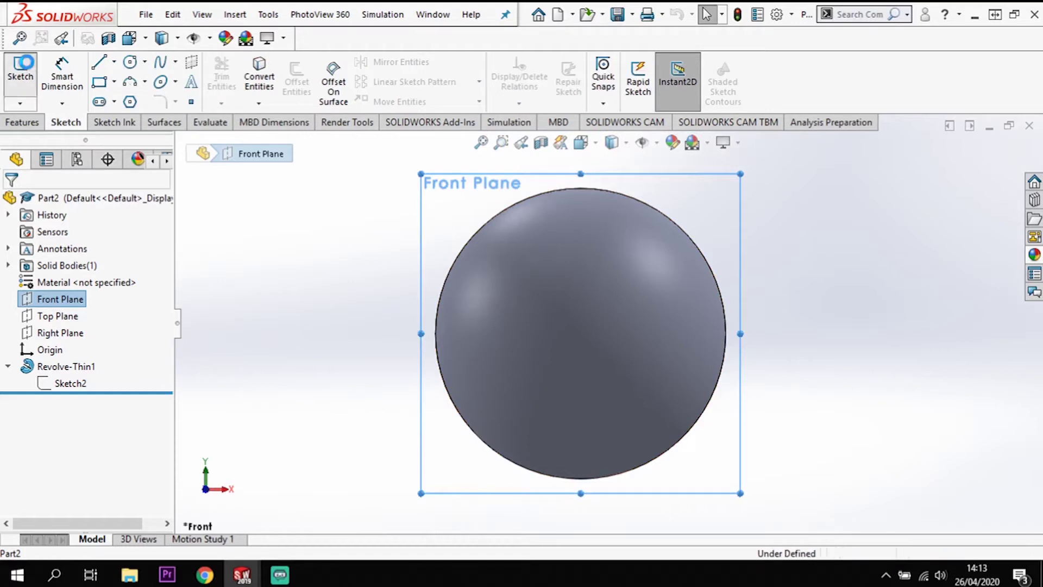
click(114, 66)
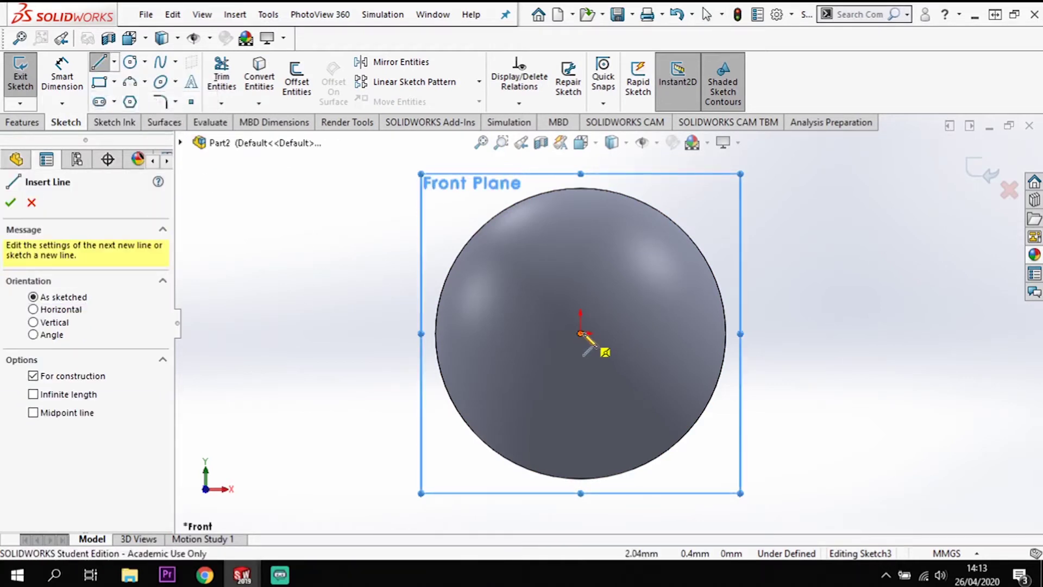
click(581, 334)
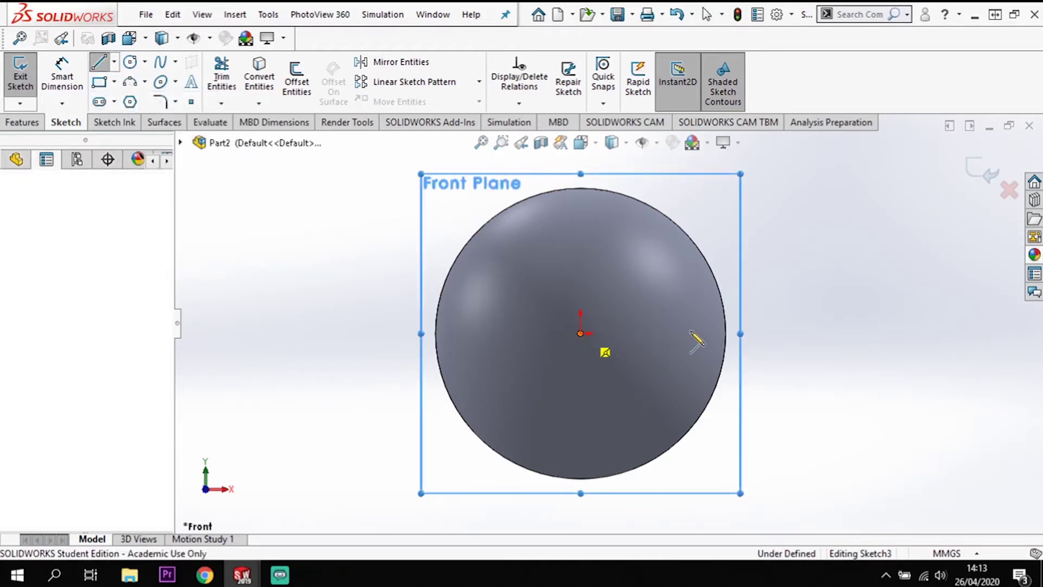
click(726, 333)
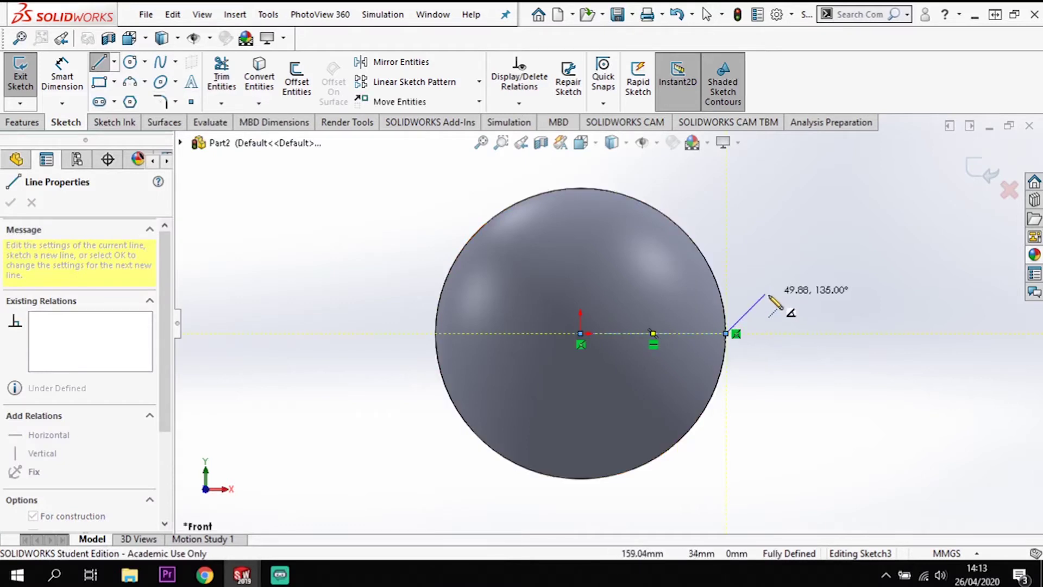
key(Escape)
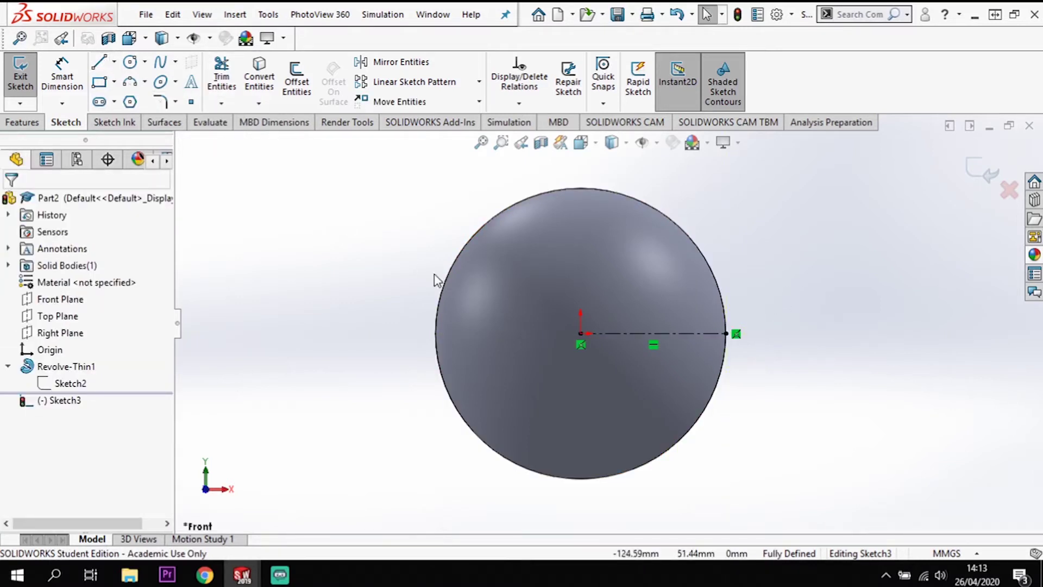
Step: Add a centerline from the origin to the sphere's upper-right edge
click(114, 62)
click(133, 100)
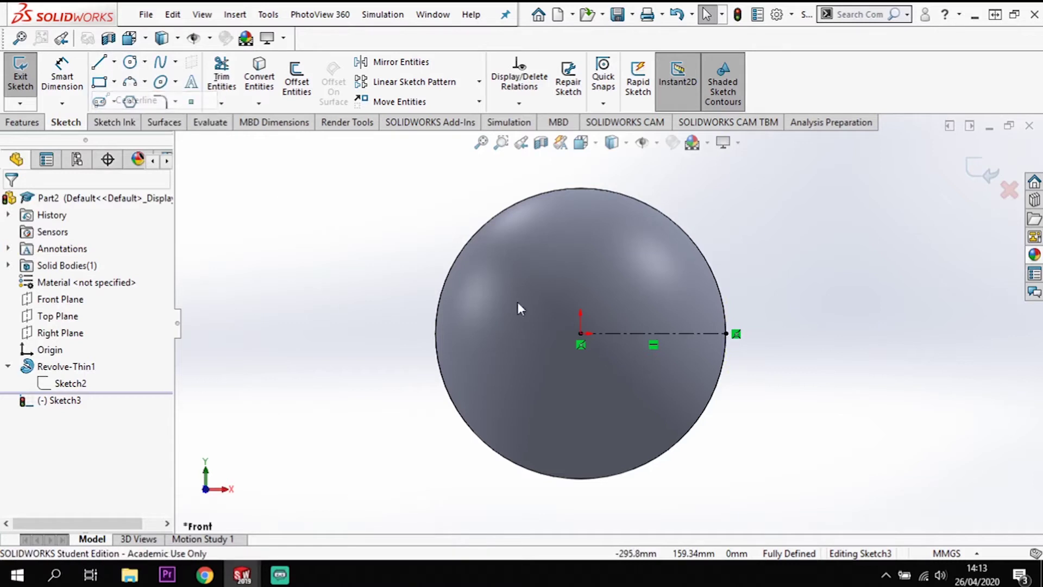
click(581, 333)
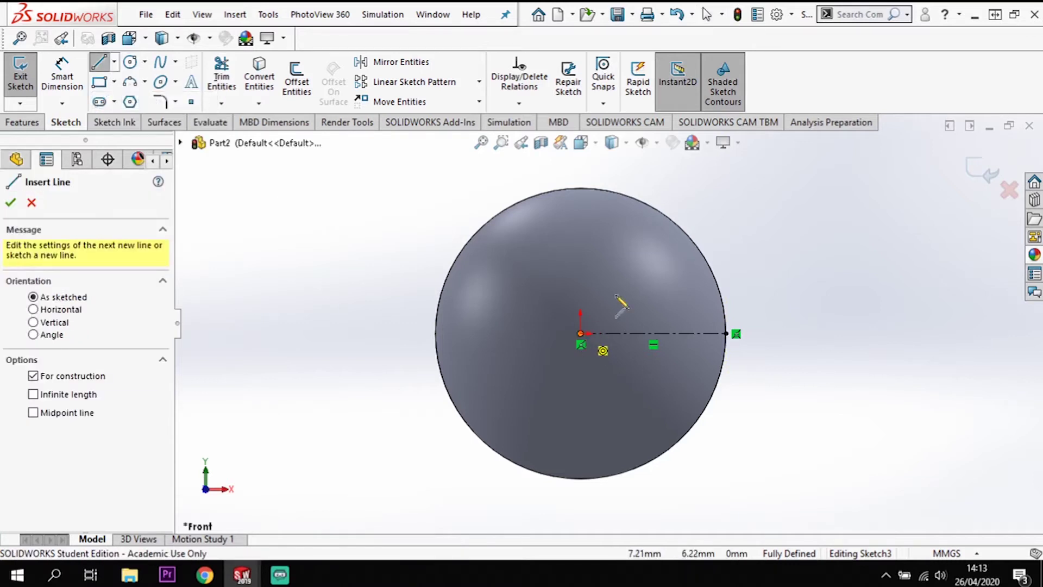
click(683, 232)
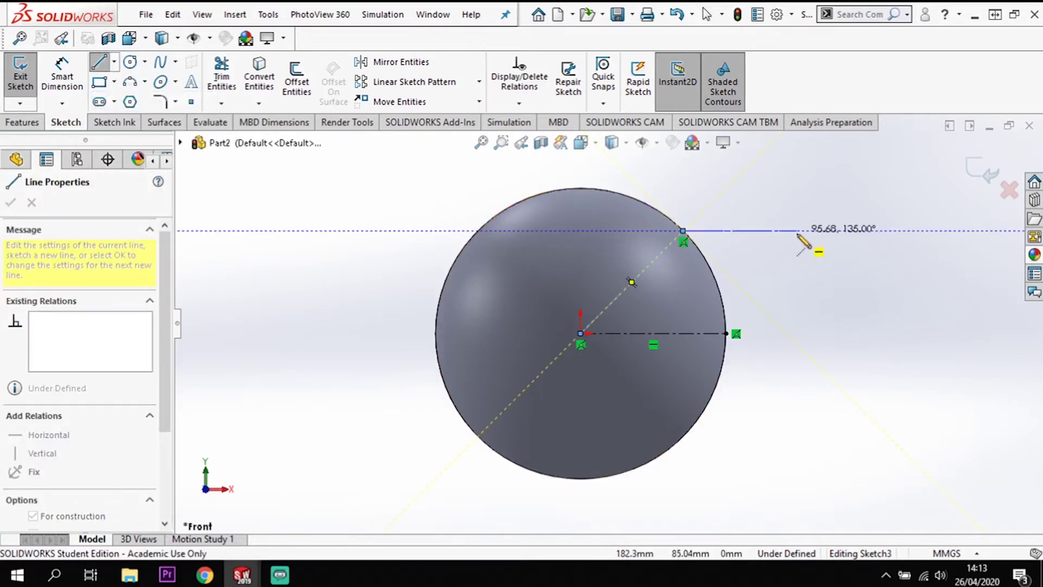
key(Escape)
key(Escape)
Step: Dimension the angle between the centerline and horizontal line as 45°
click(62, 73)
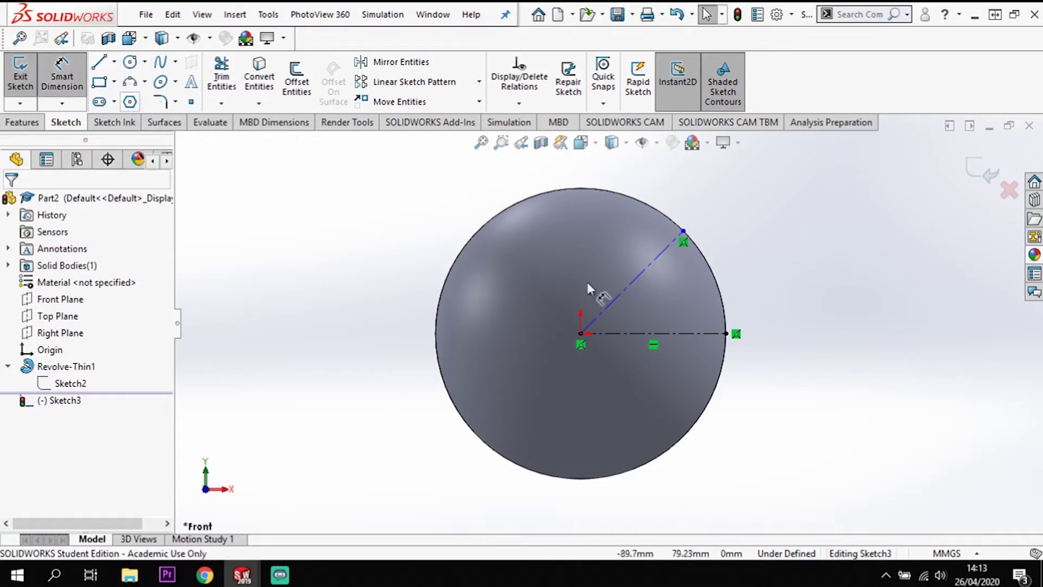
click(673, 334)
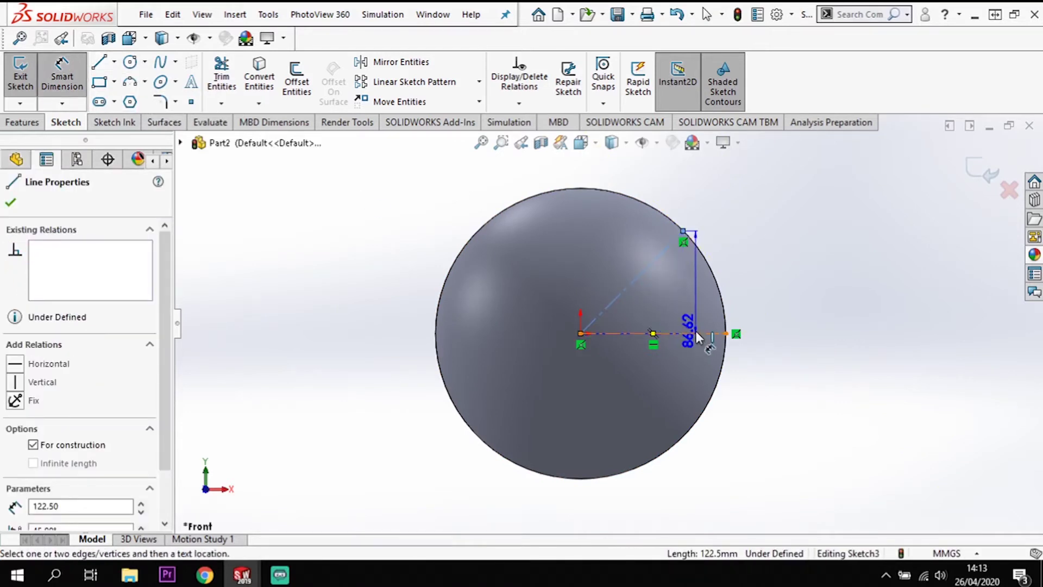
click(696, 333)
click(792, 239)
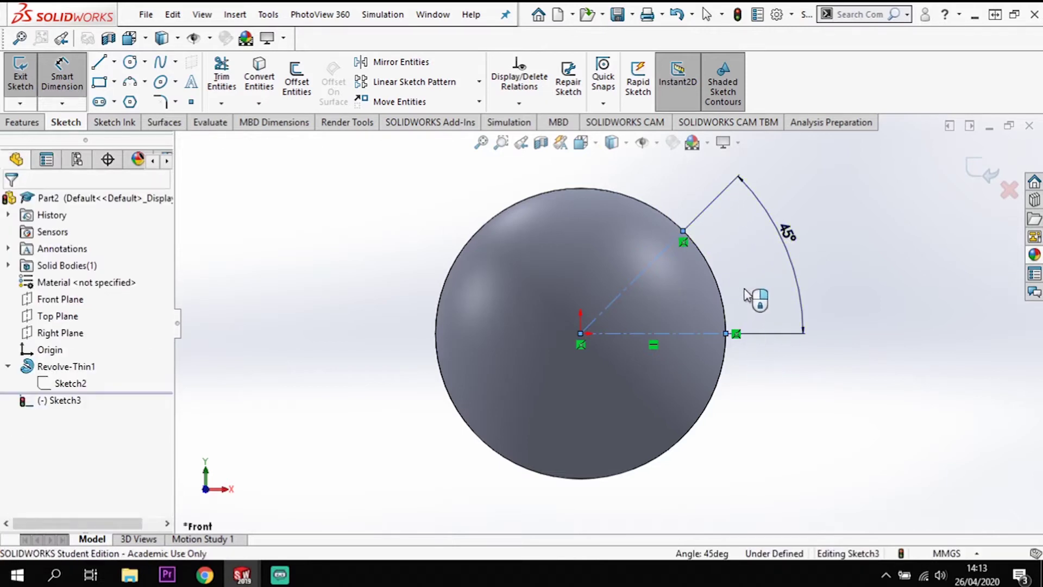
click(785, 266)
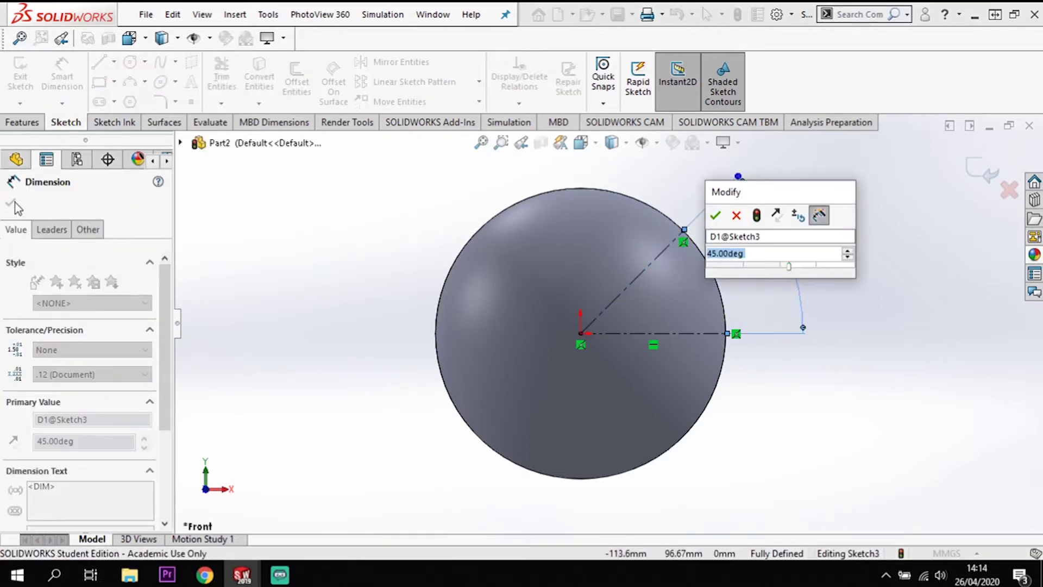
key(Return)
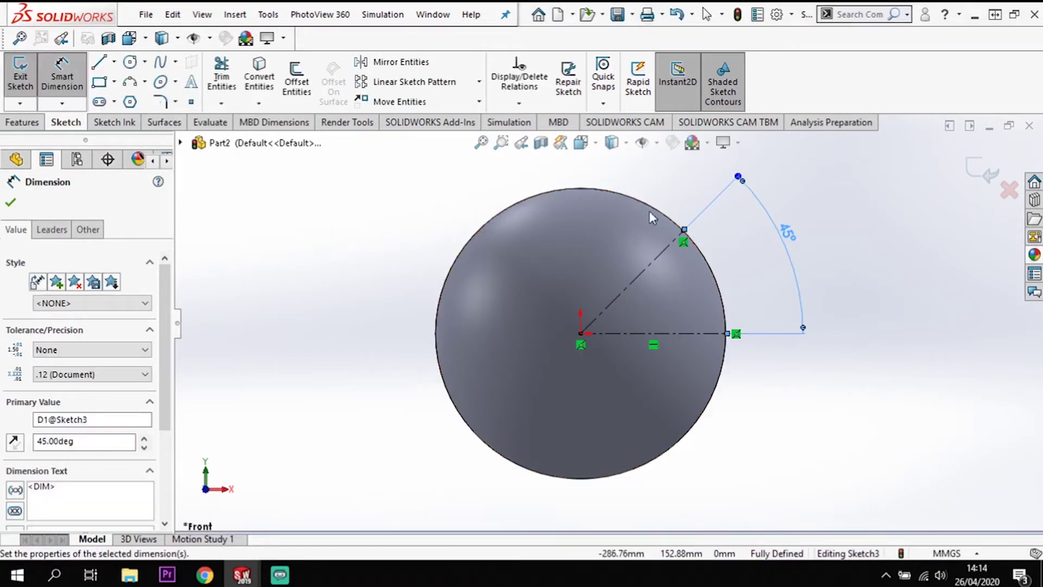
click(101, 63)
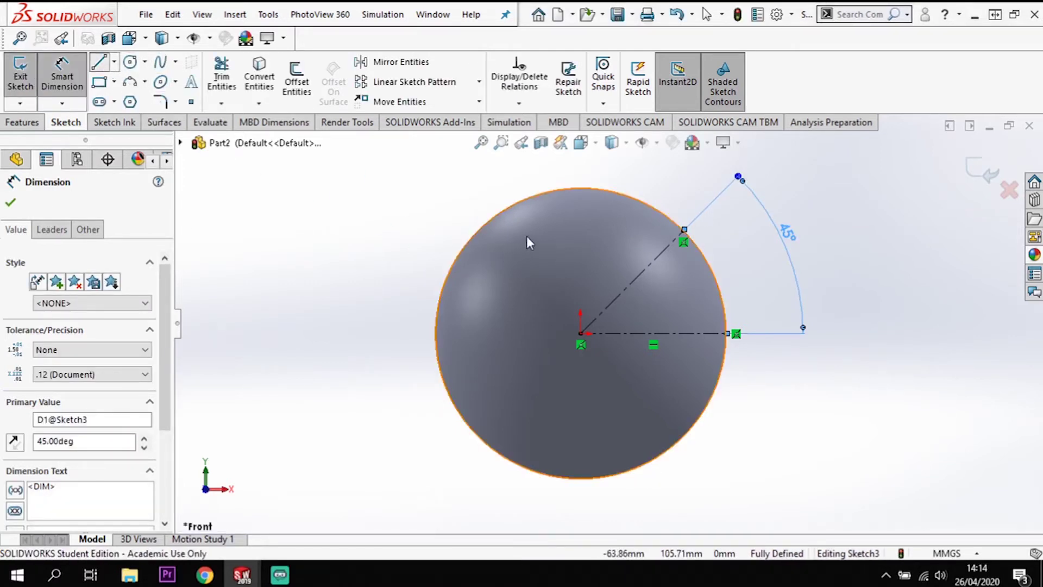
click(684, 231)
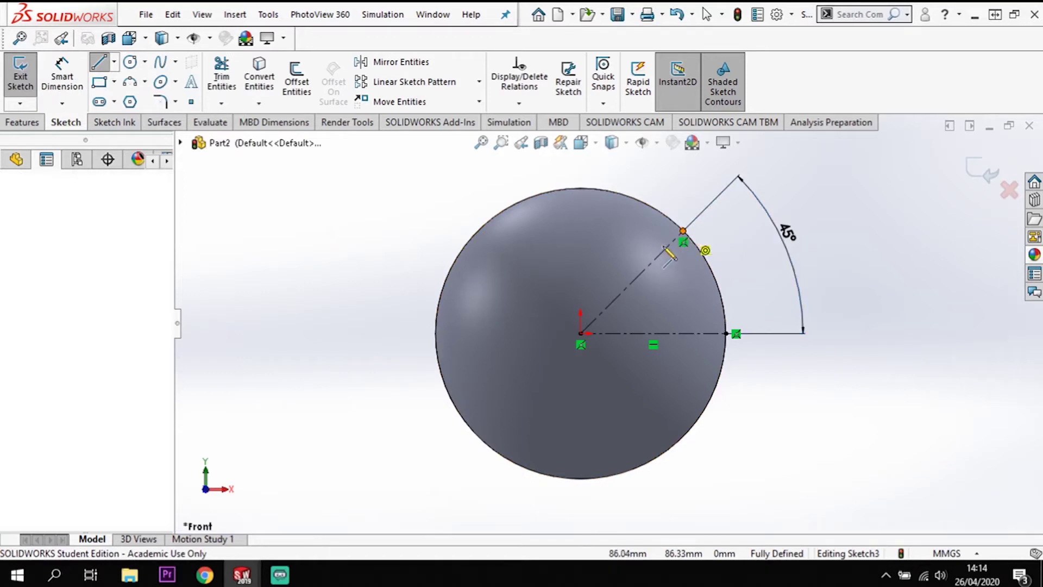
Step: Draw a short line inward along the 45° centerline and a tangent arc down from it
click(644, 276)
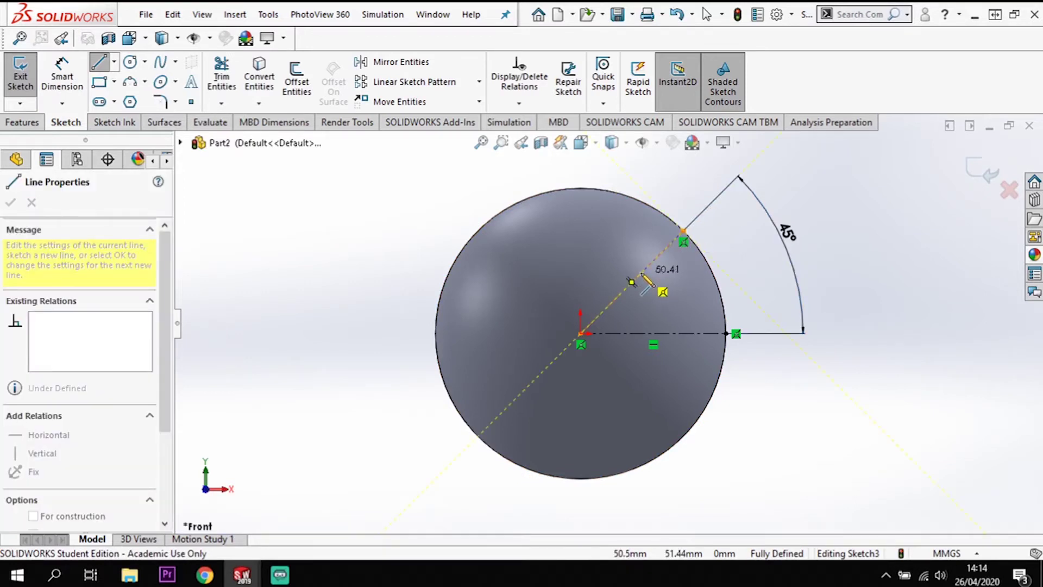
click(641, 273)
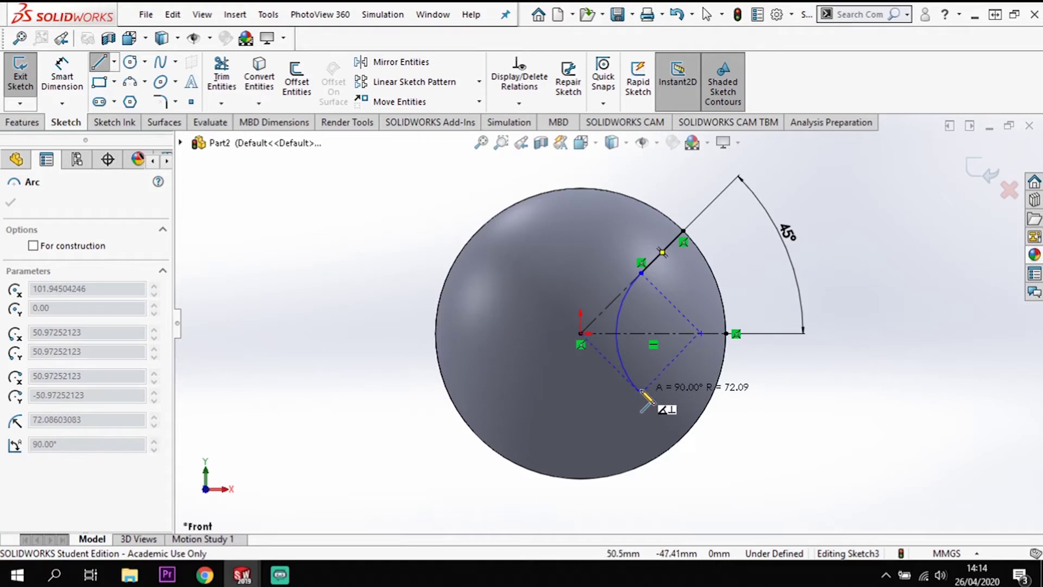
click(641, 393)
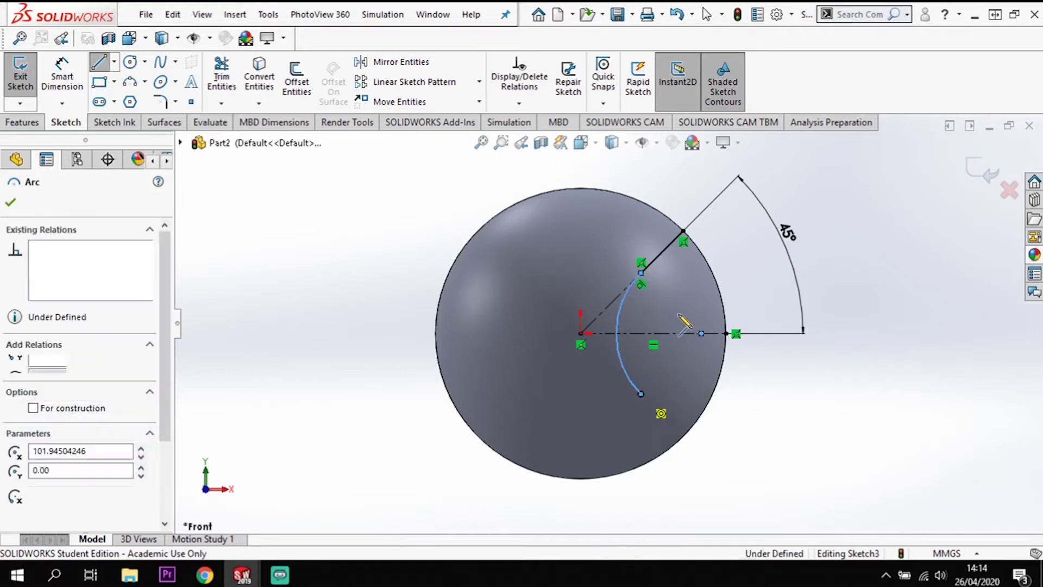
key(Escape)
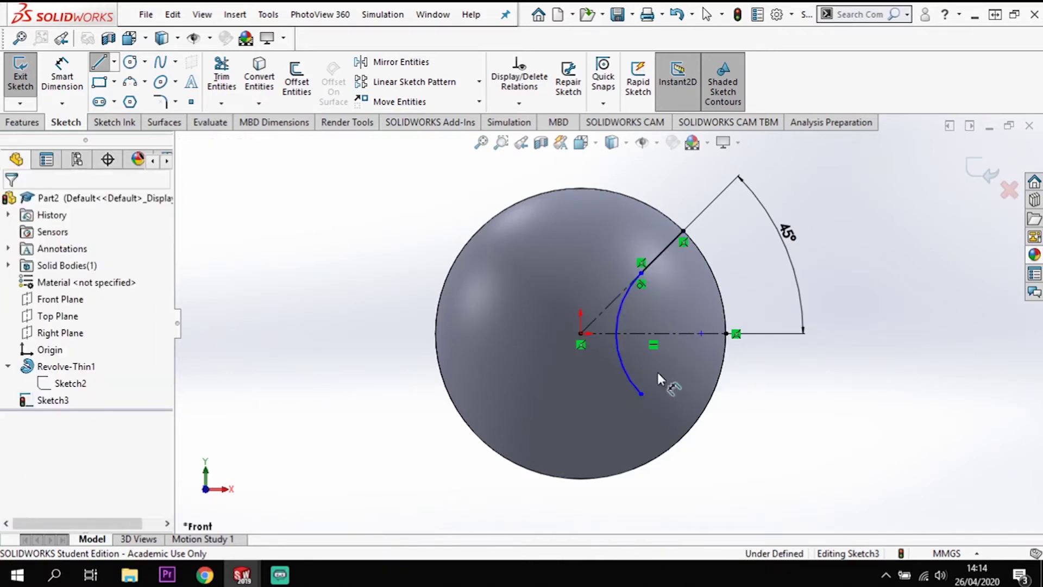
scroll(660, 375, down, 2)
key(Escape)
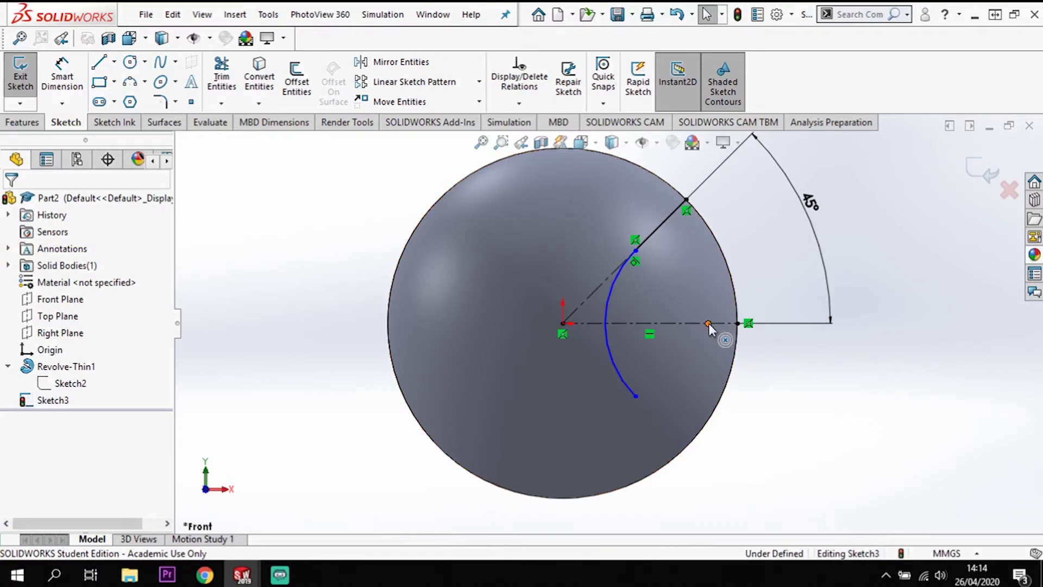
Step: Make the point coincident with the horizontal centreline and the arc's endpoints vertical
click(704, 325)
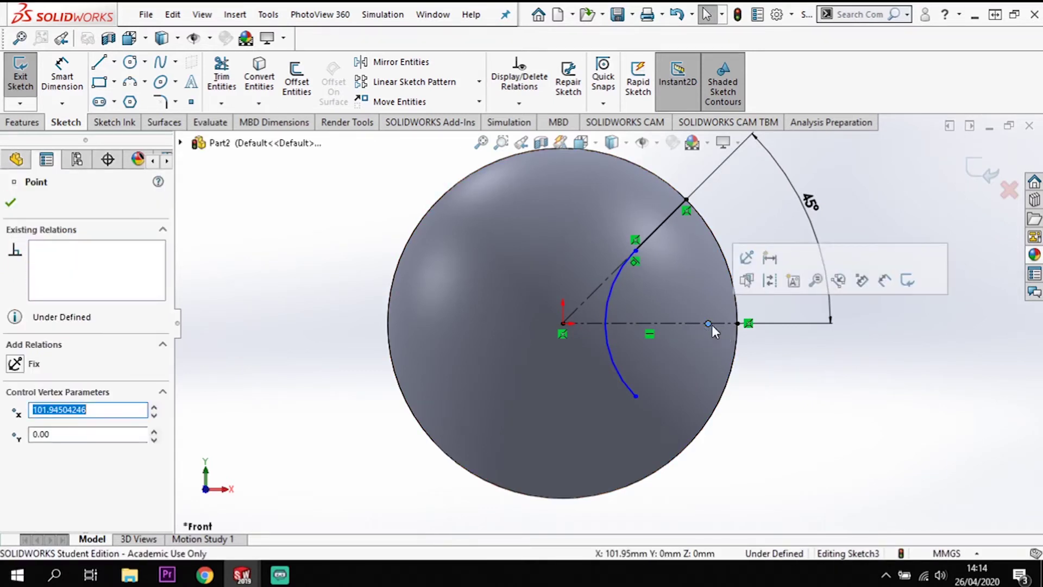
ctrl+click(672, 325)
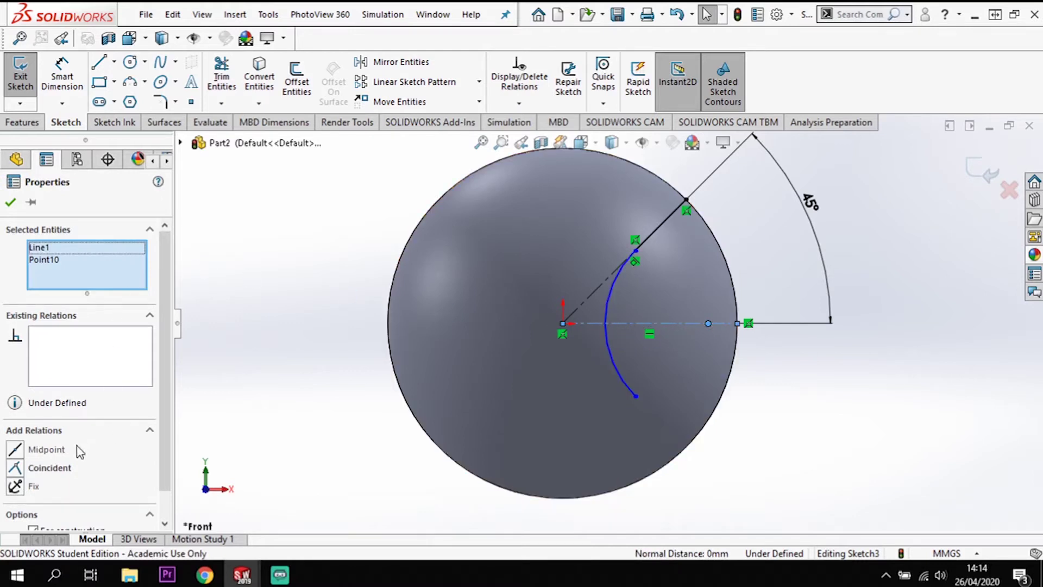
click(15, 473)
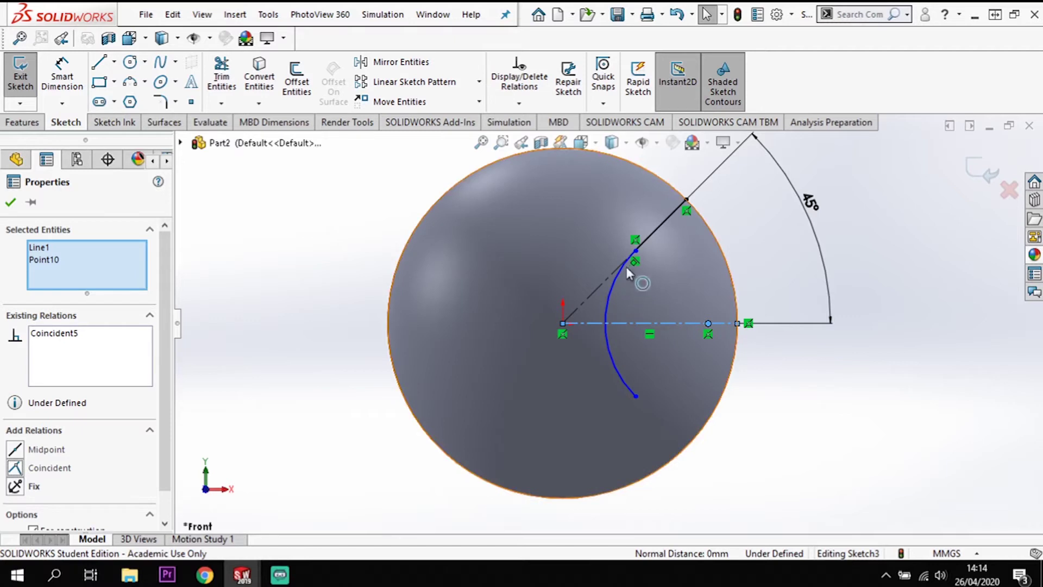
click(636, 396)
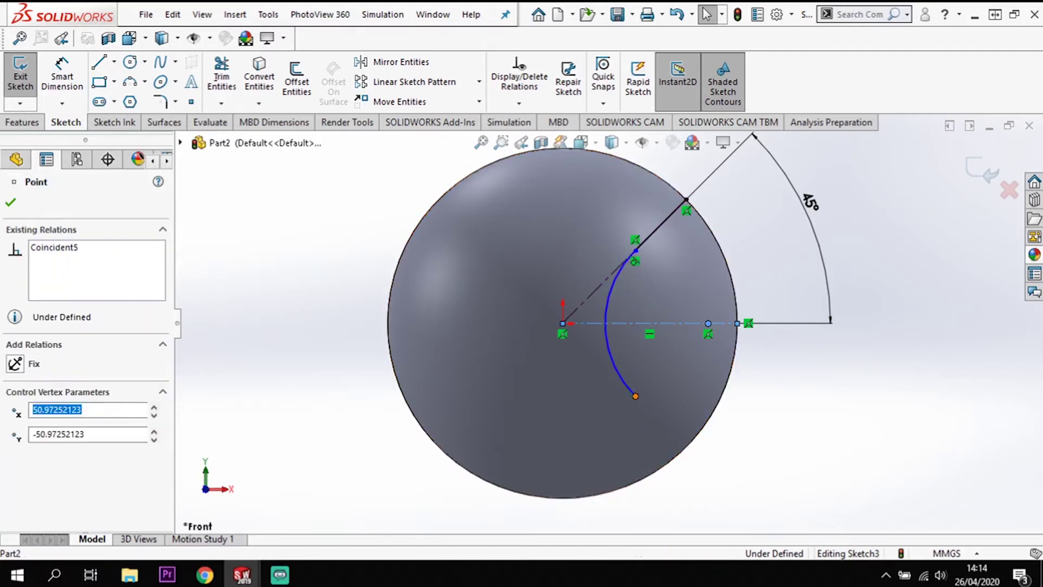
click(635, 251)
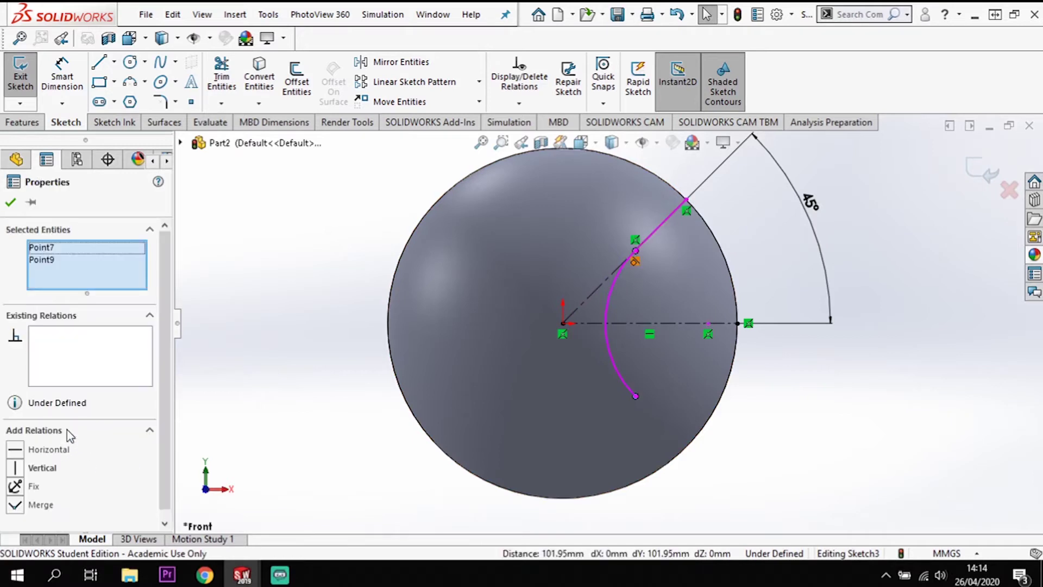
click(24, 470)
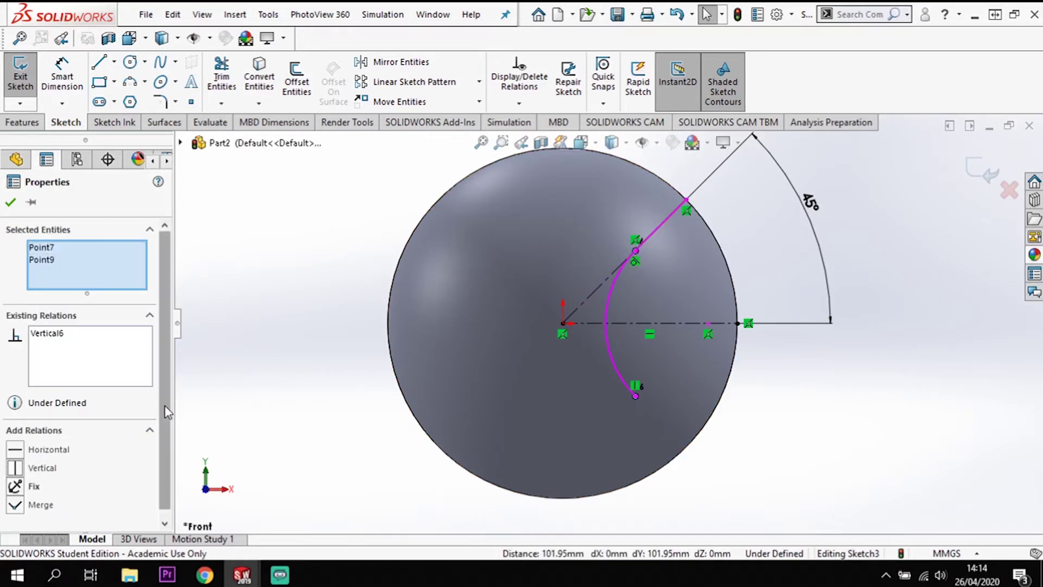
click(11, 204)
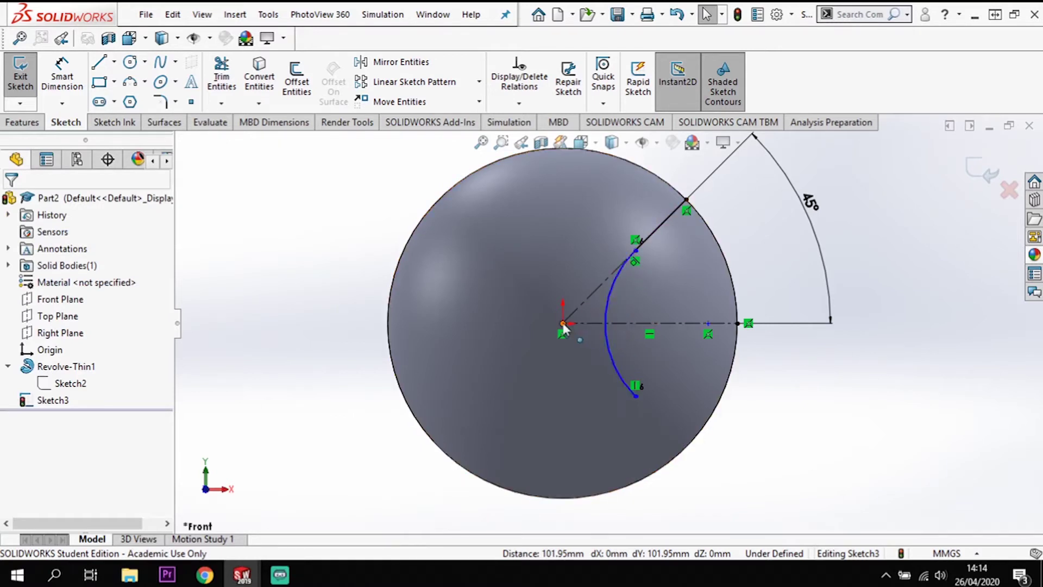
Step: Add a horizontal dimension from the origin to the arc–centreline intersection
click(62, 76)
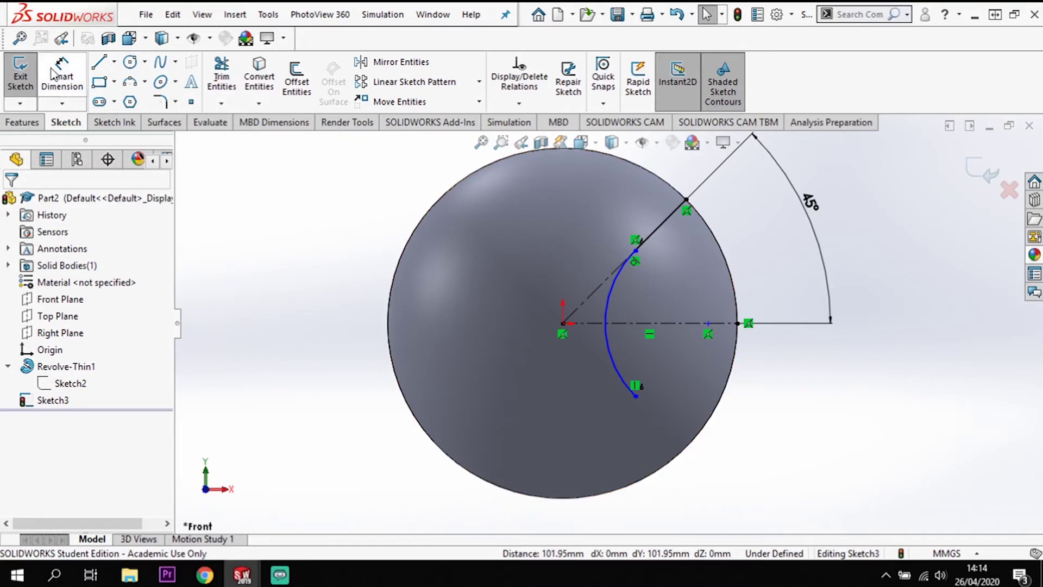
click(604, 323)
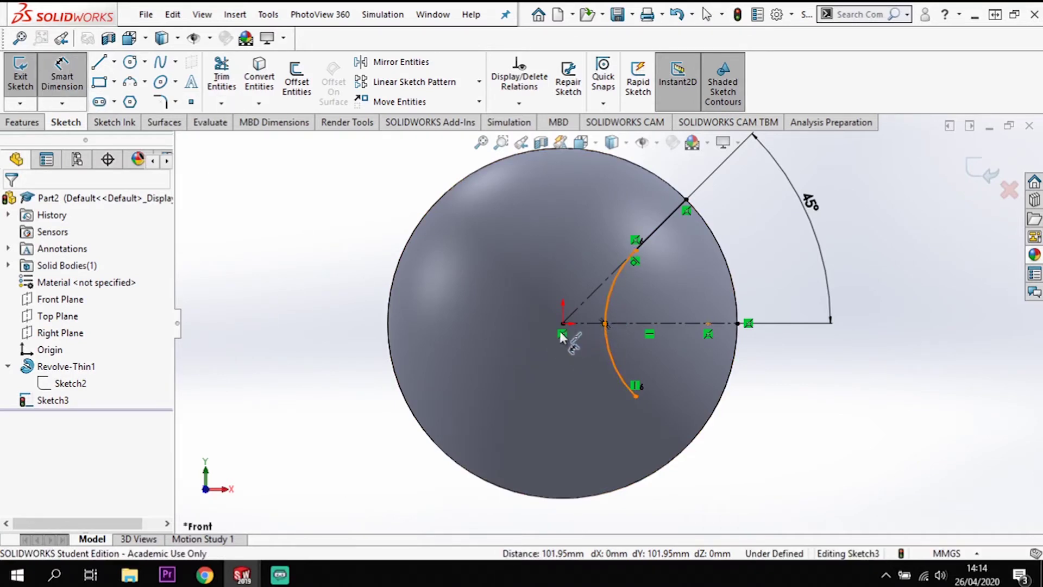
key(Escape)
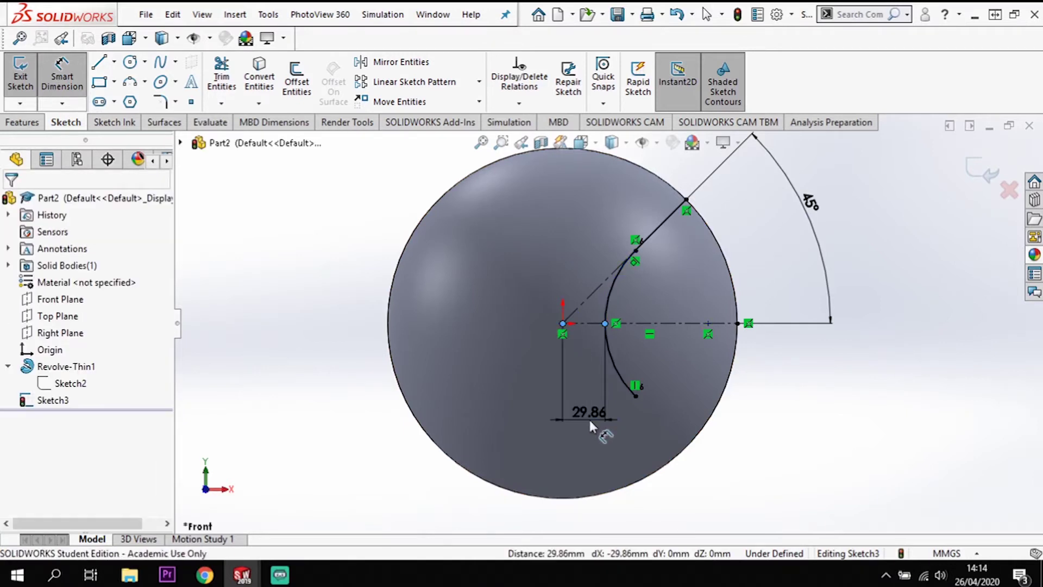
Step: Set the horizontal arc offset dimension to 30 mm
click(589, 422)
text(30)
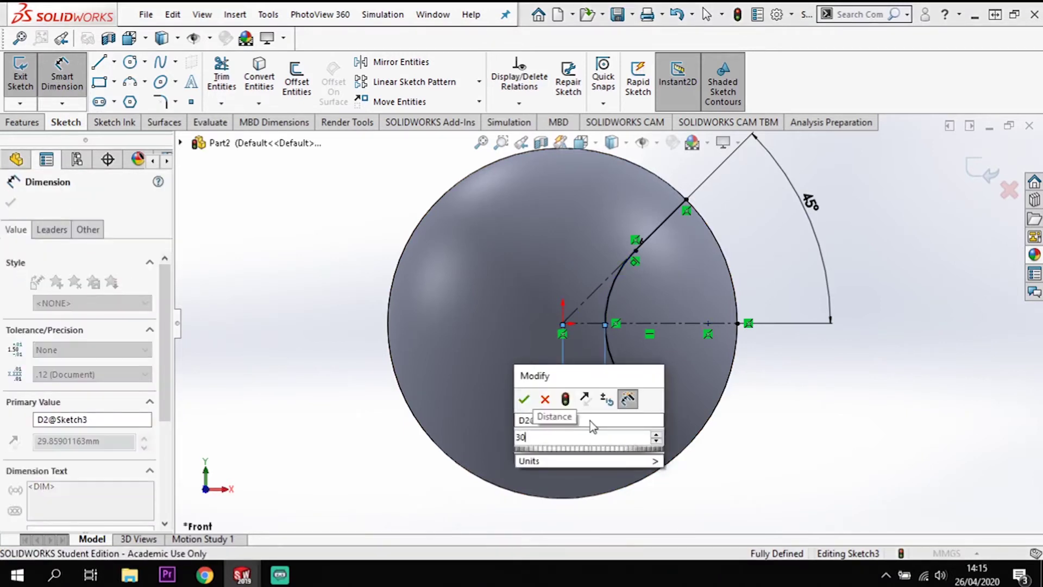
key(Escape)
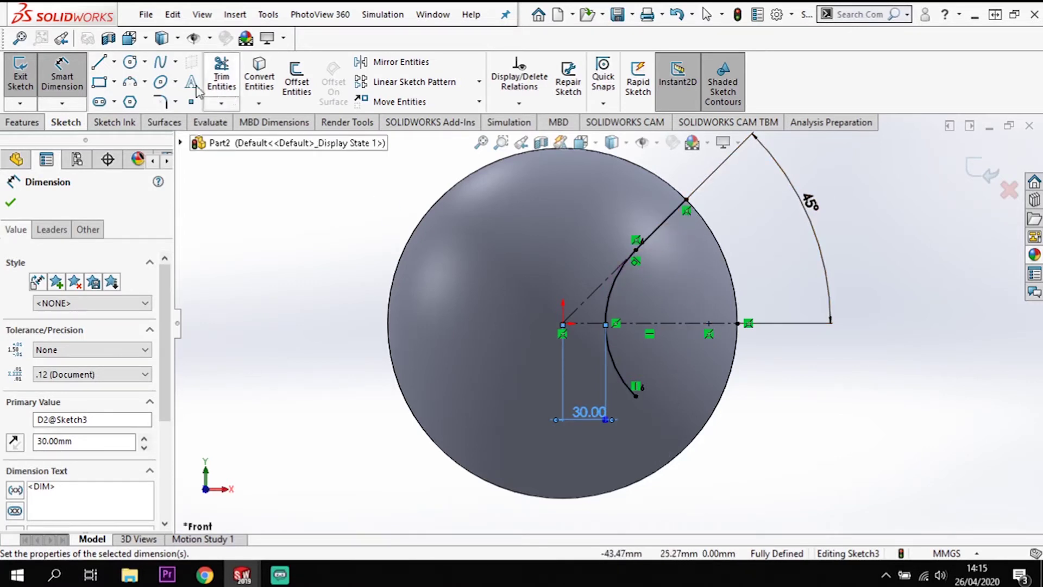
Step: Mirror the angled line Line3 about the horizontal centreline Line1
click(394, 62)
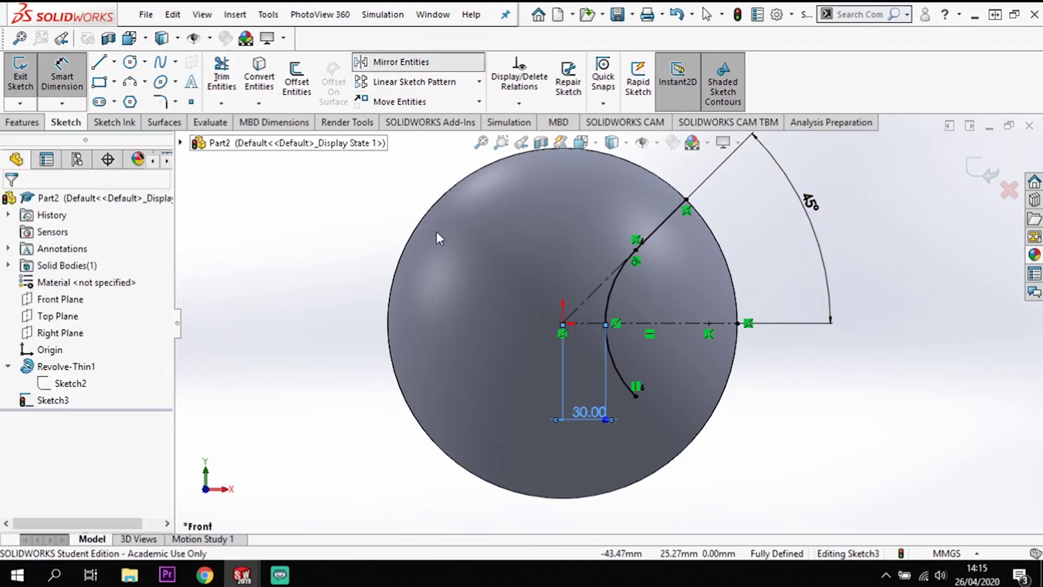
click(658, 231)
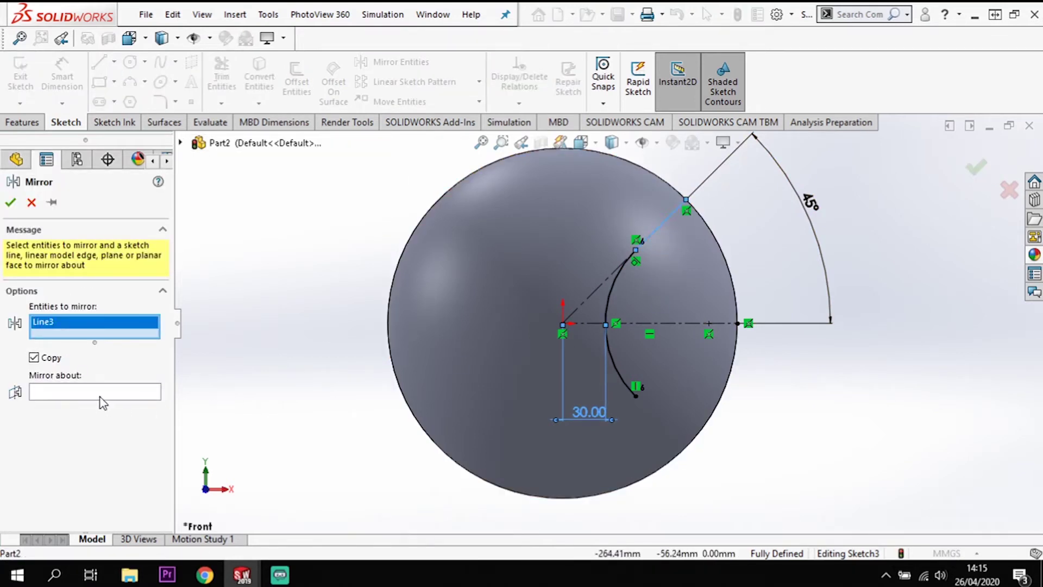
click(118, 394)
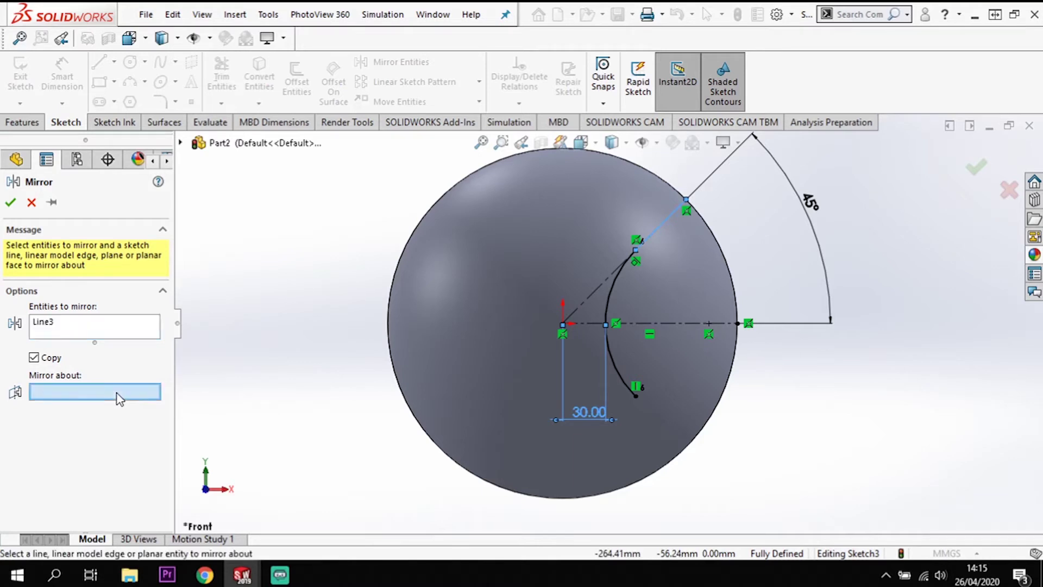
click(683, 324)
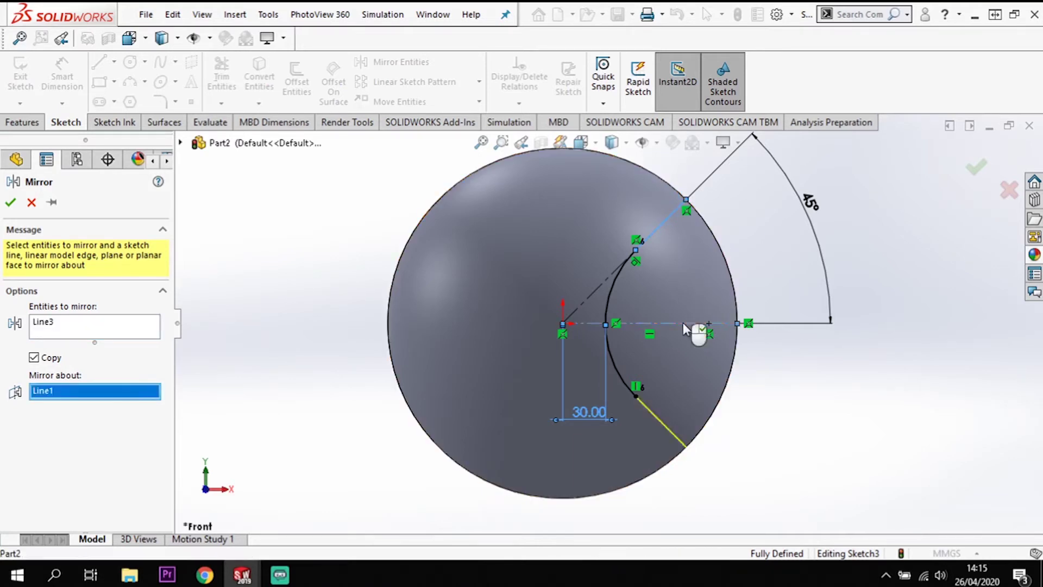
click(12, 204)
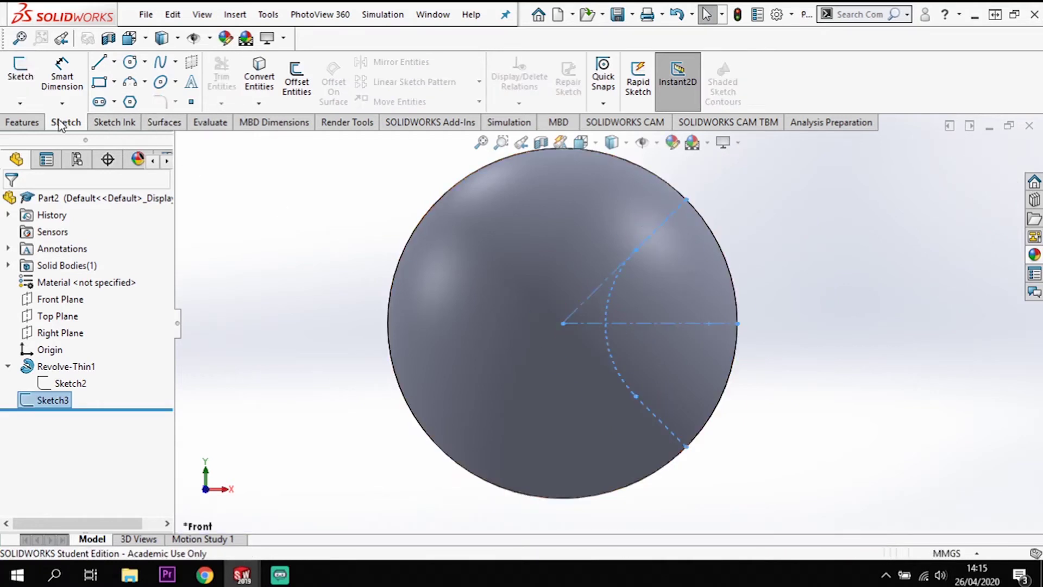
Step: Project Sketch3 onto the sphere's face with Project Curve, creating Curve1
click(22, 123)
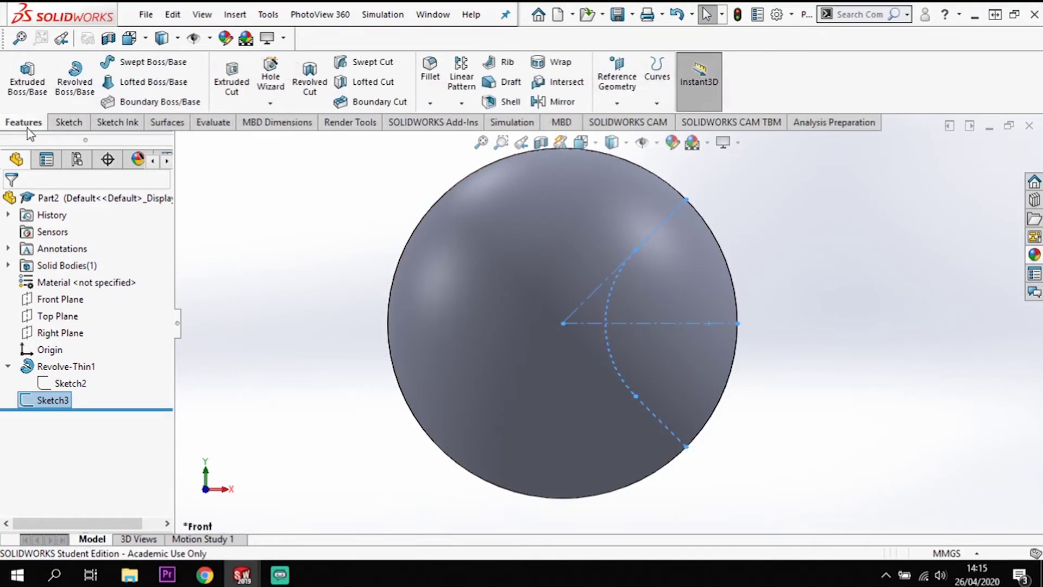
click(658, 105)
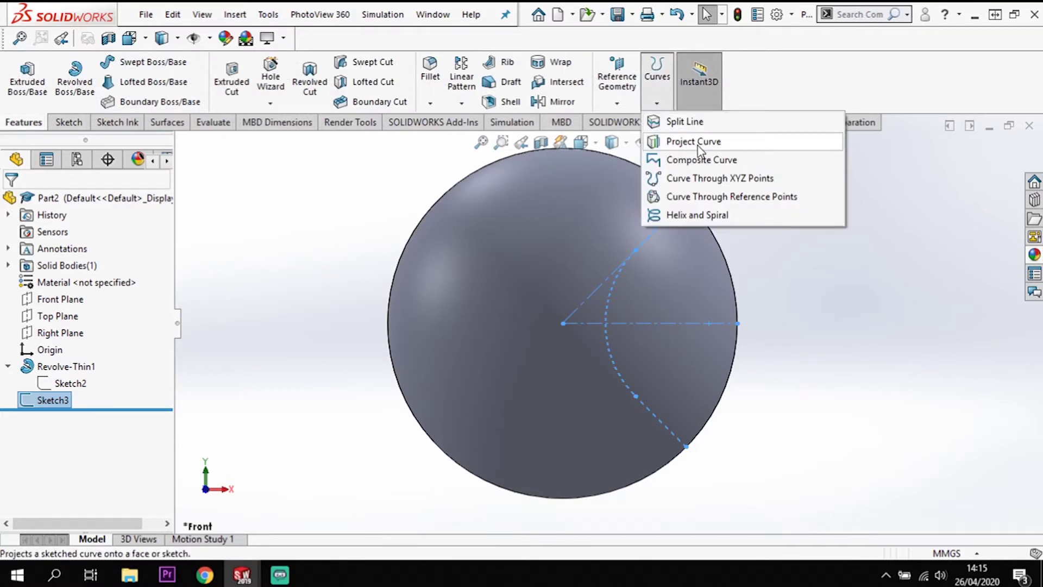
click(674, 142)
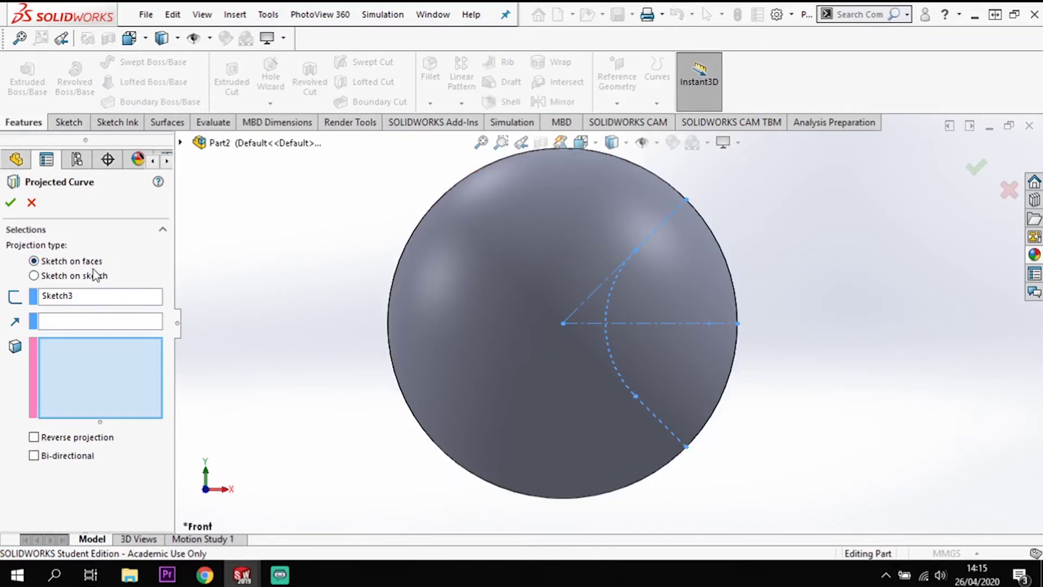
click(554, 399)
middle_drag(810, 430, 828, 447)
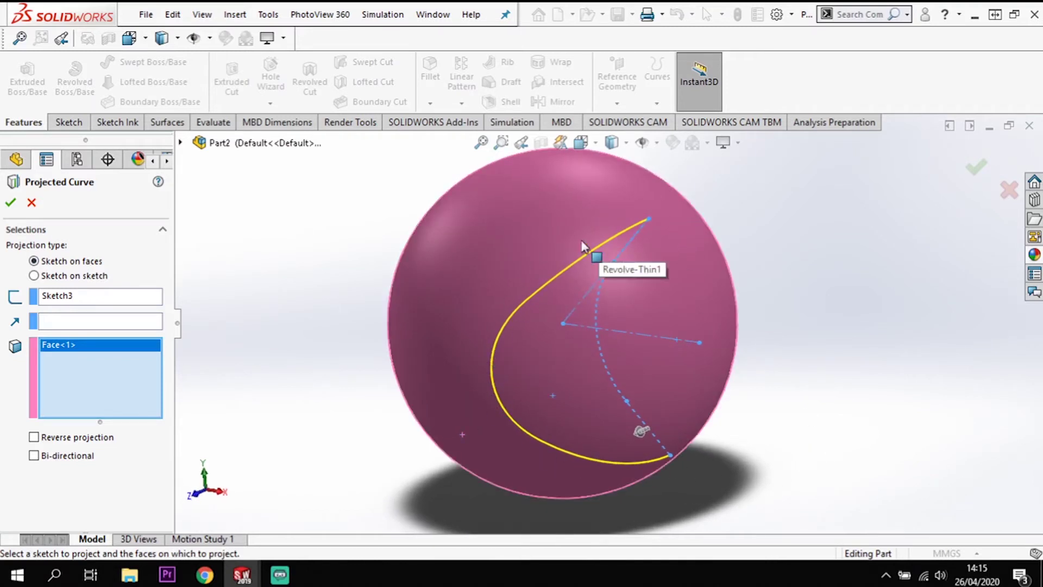
click(11, 204)
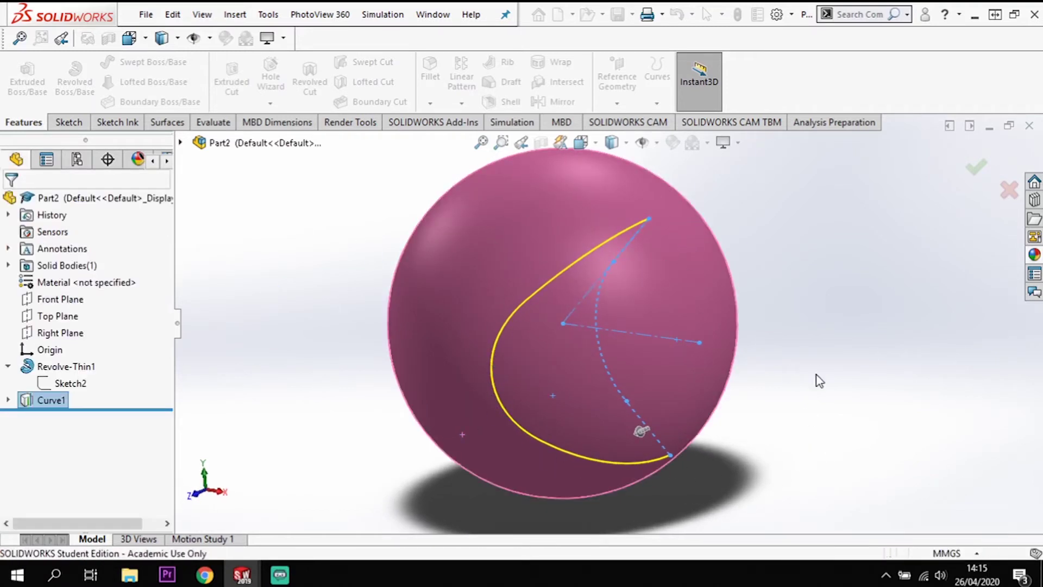
click(822, 380)
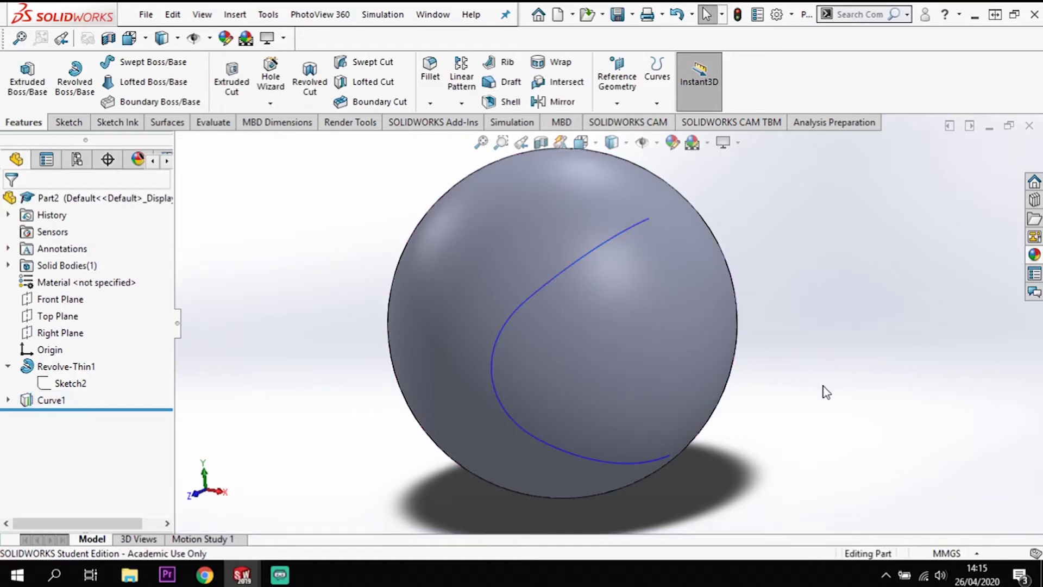
Step: Check Curve1 from a few angles, snap to Front view, and start a Front Plane sketch
mouse_move(822, 391)
middle_down()
mouse_move(806, 333)
mouse_move(755, 315)
mouse_move(815, 321)
mouse_move(866, 408)
mouse_move(861, 391)
mouse_move(849, 403)
mouse_move(854, 388)
middle_up()
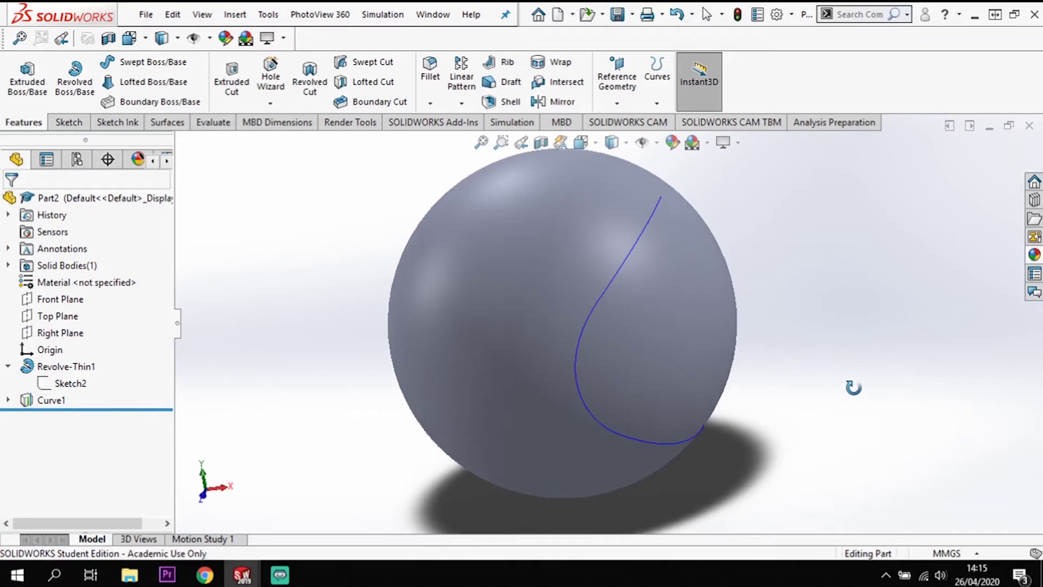
middle_drag(776, 384, 761, 370)
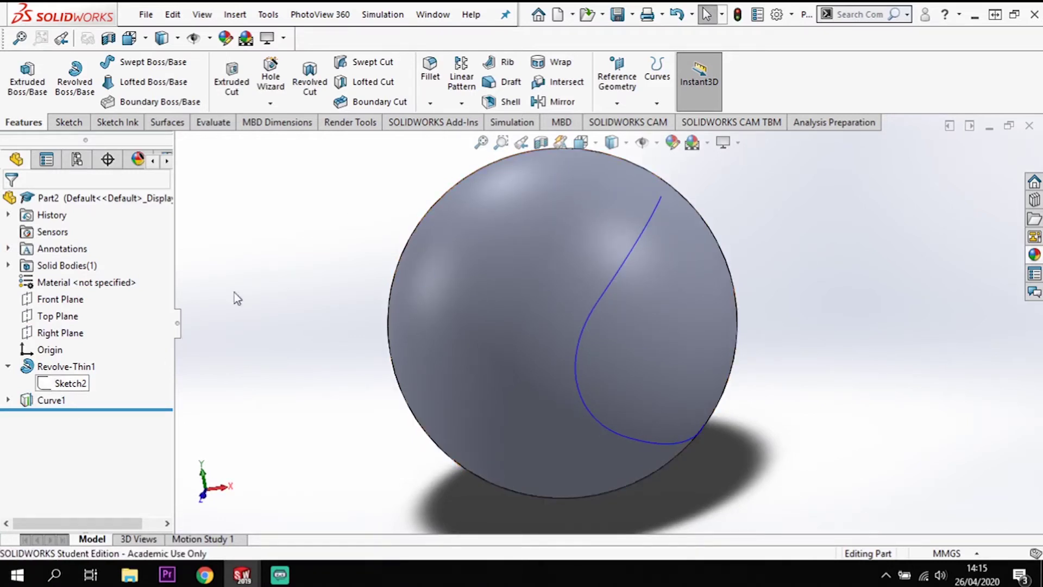
key(space)
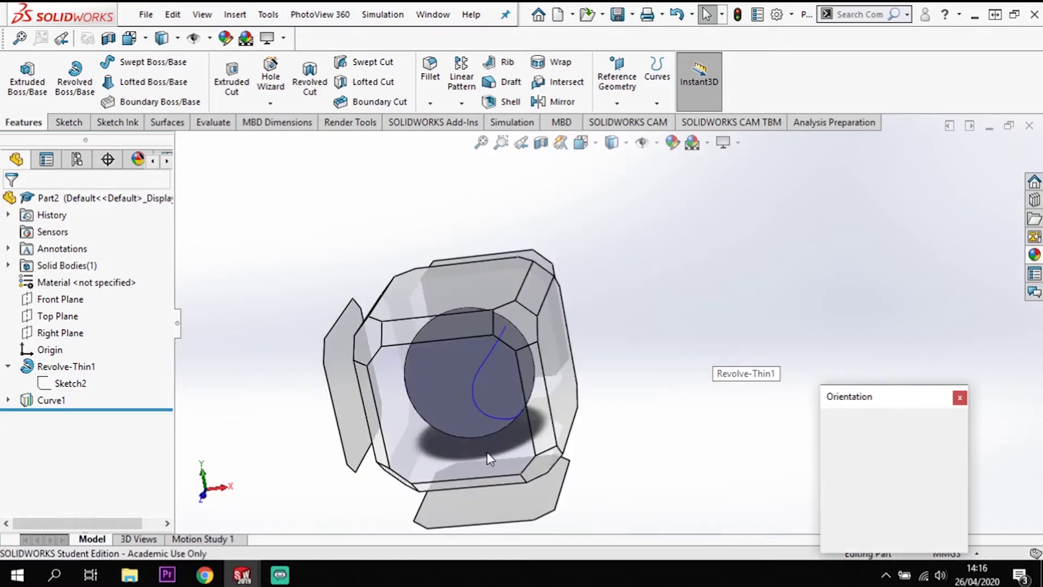
click(483, 453)
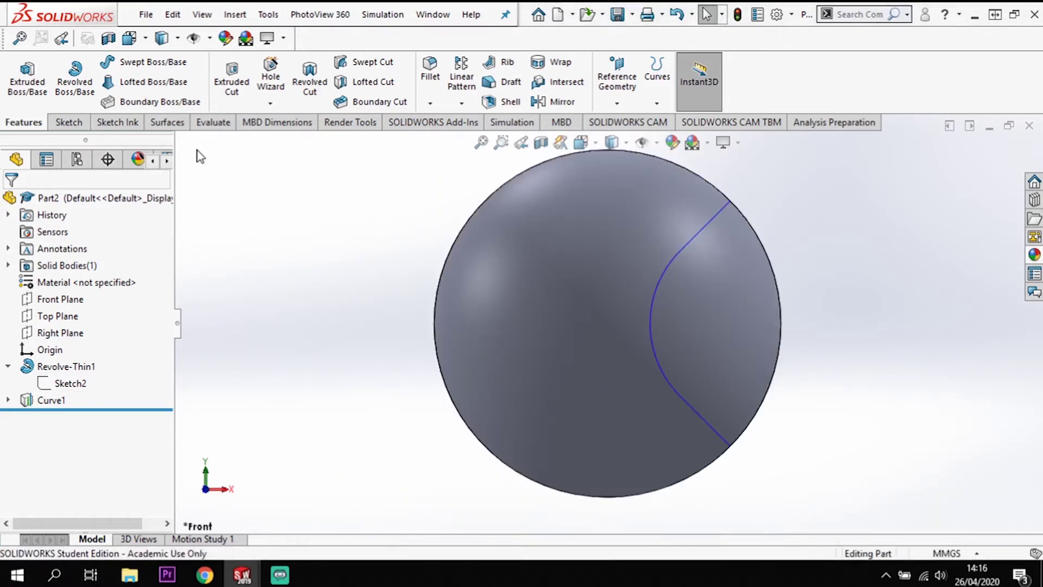
click(60, 300)
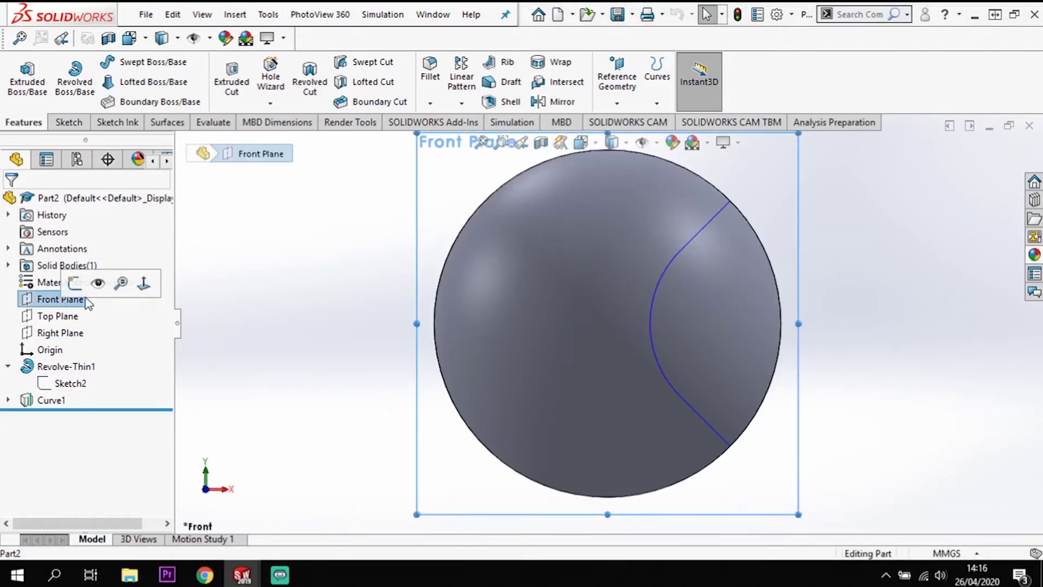
click(74, 283)
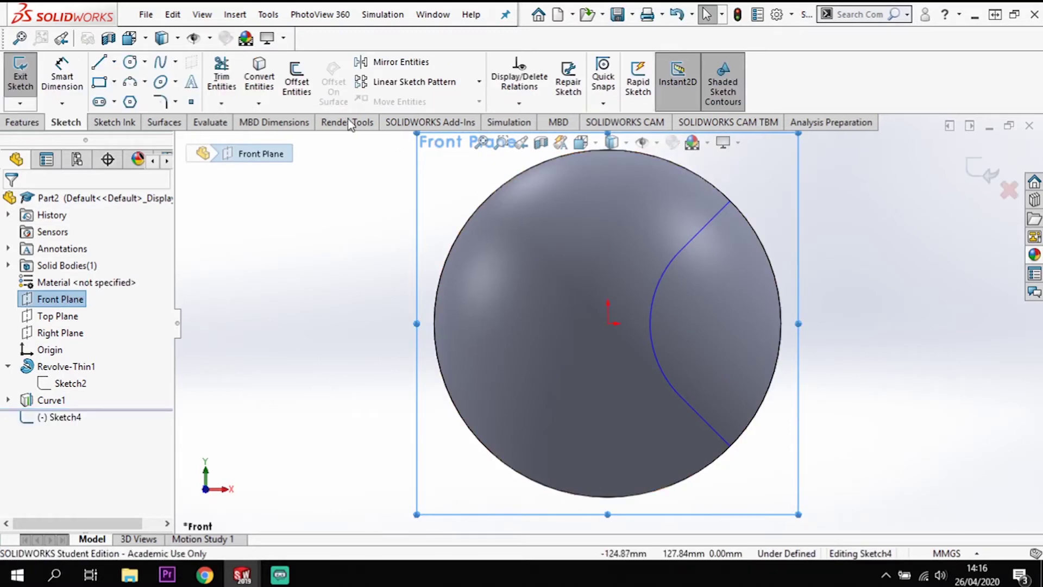
Step: Draw a vertical centerline from the sketch origin up to the sphere's top
click(114, 62)
click(131, 100)
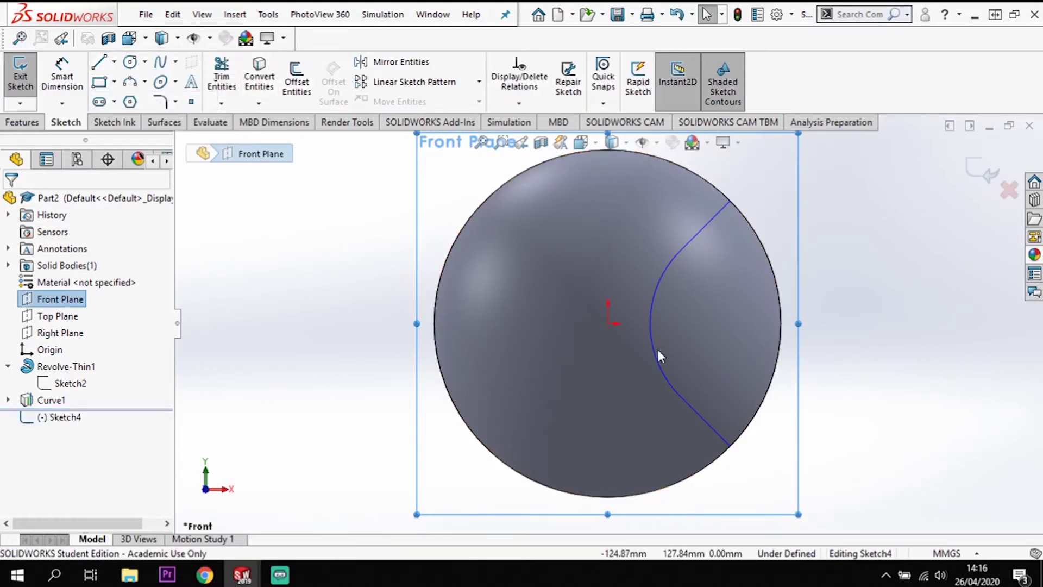
click(608, 324)
click(607, 155)
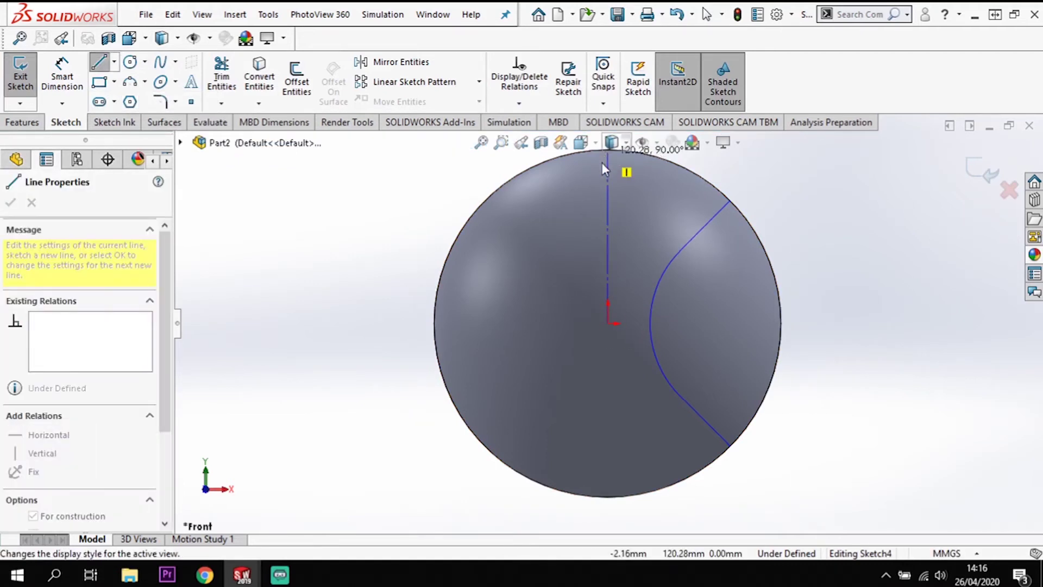
key(z)
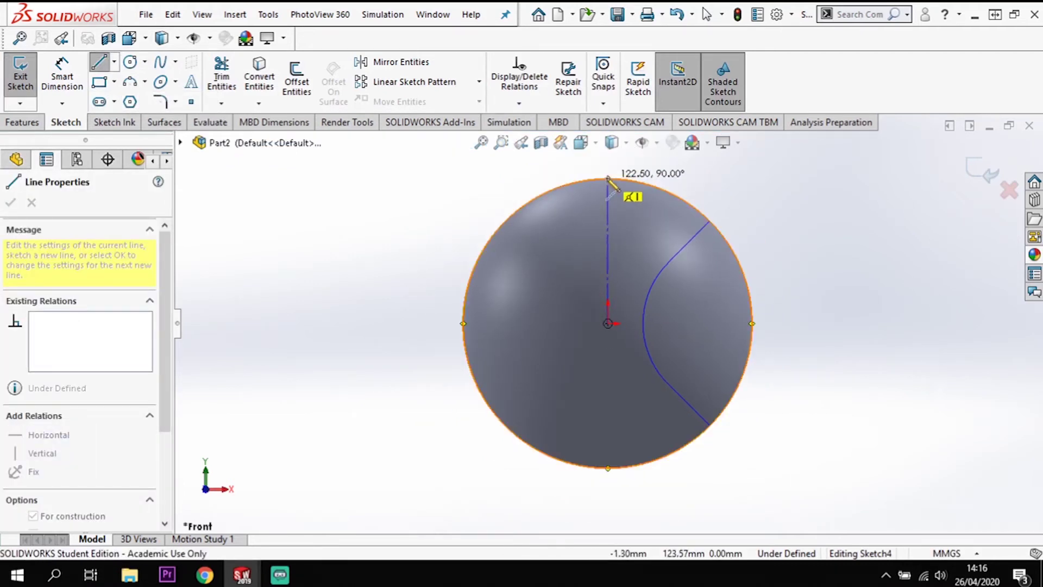
click(608, 179)
key(Escape)
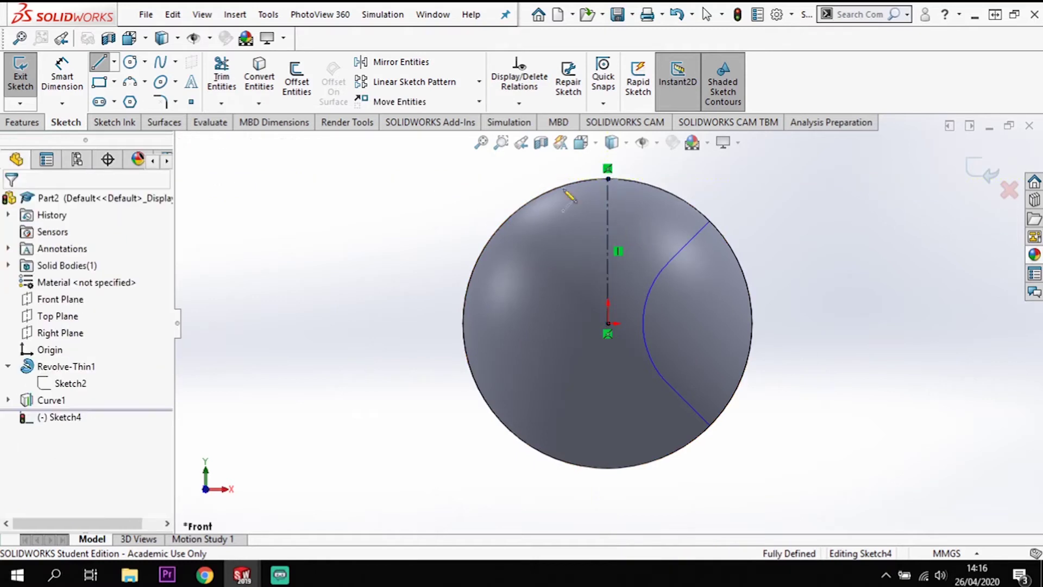
Step: Draw a second centerline from the origin to the sphere's edge at 45°
click(114, 62)
click(120, 102)
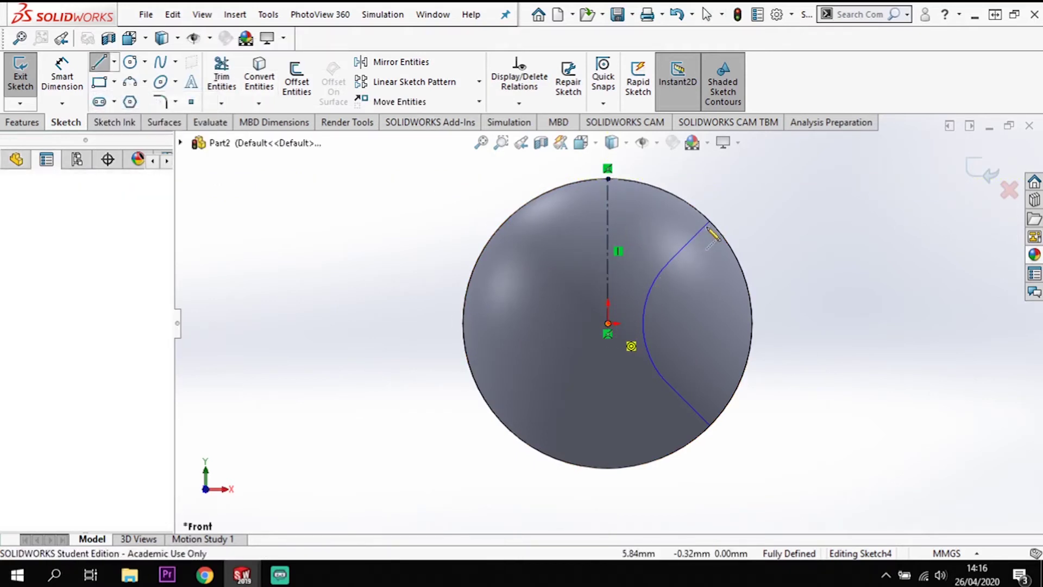
click(608, 323)
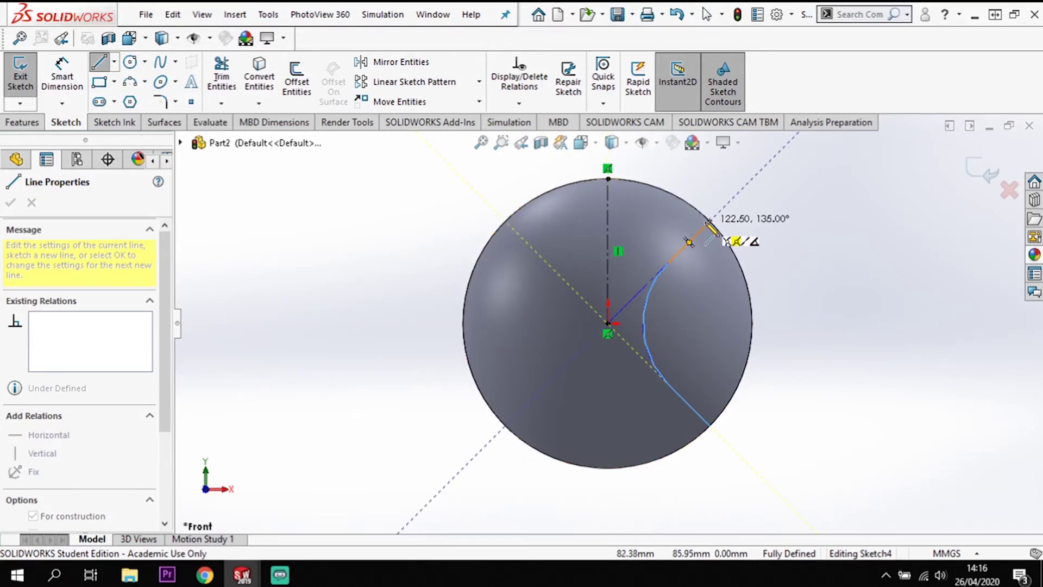
click(710, 222)
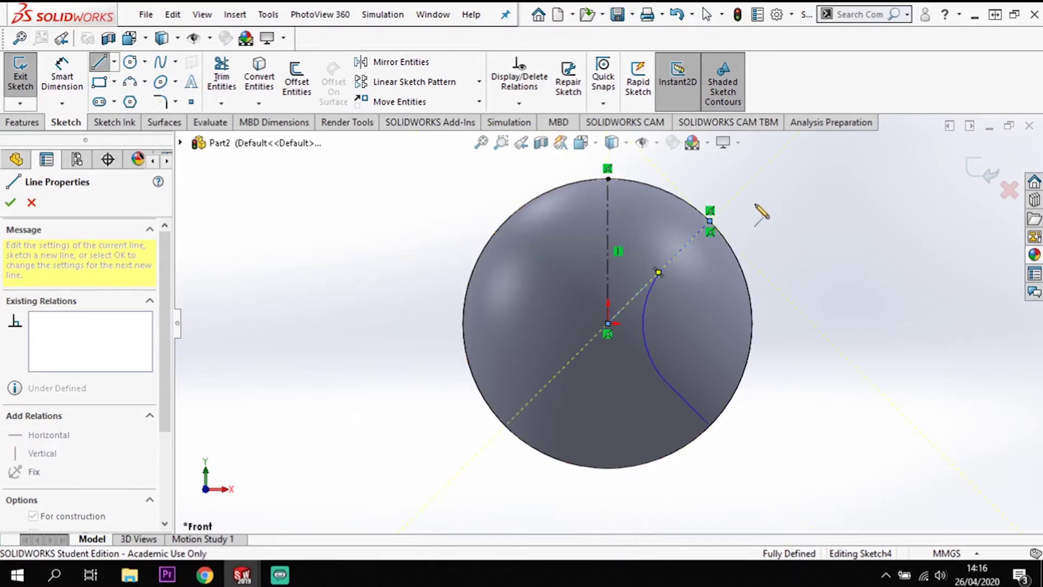
key(Escape)
Step: Try an angle dimension between the two centerlines, then dismiss it unplaced
scroll(715, 254, down, 3)
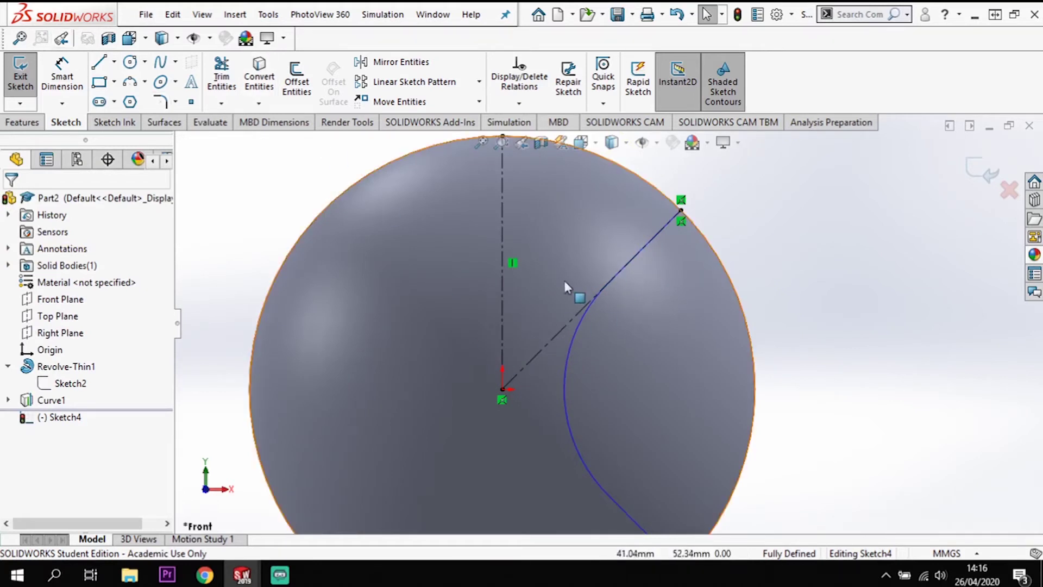
key(d)
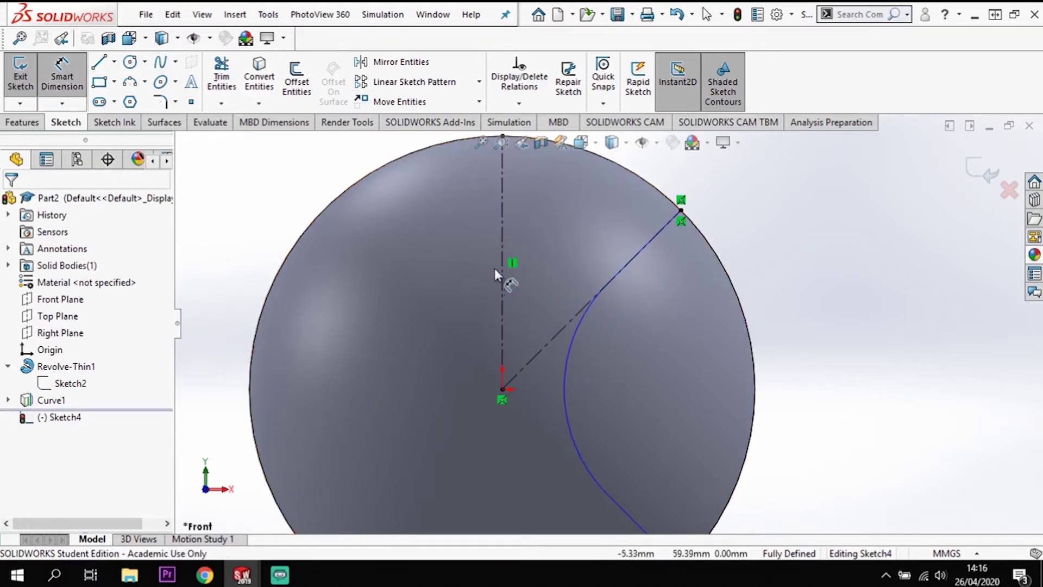
click(565, 325)
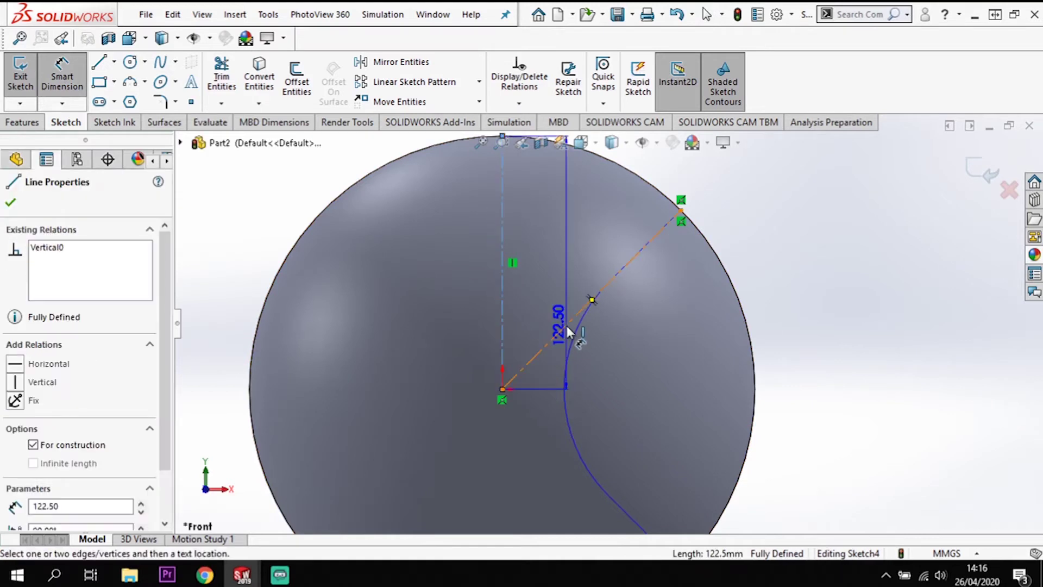
click(502, 304)
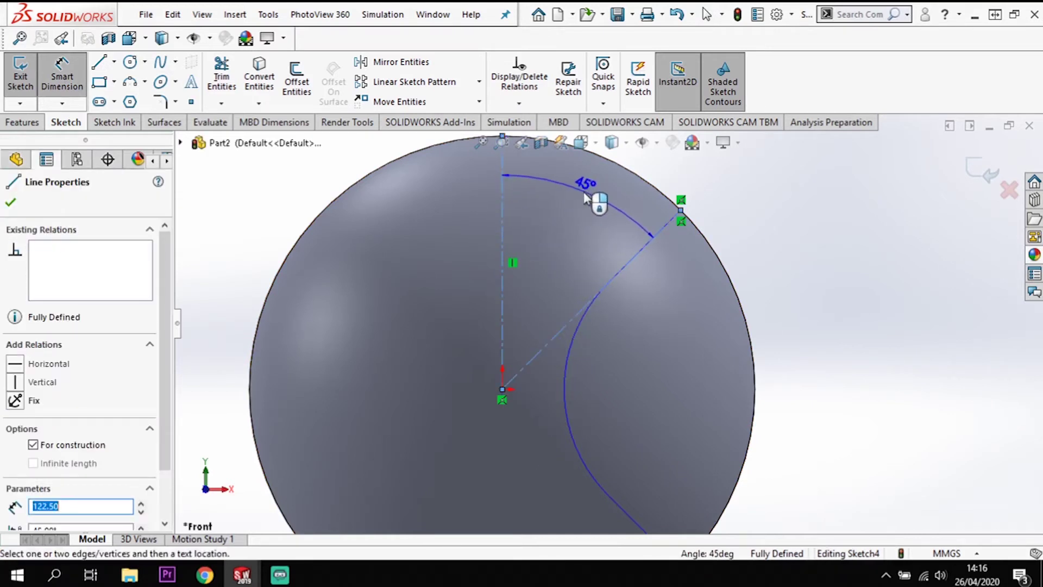
key(Escape)
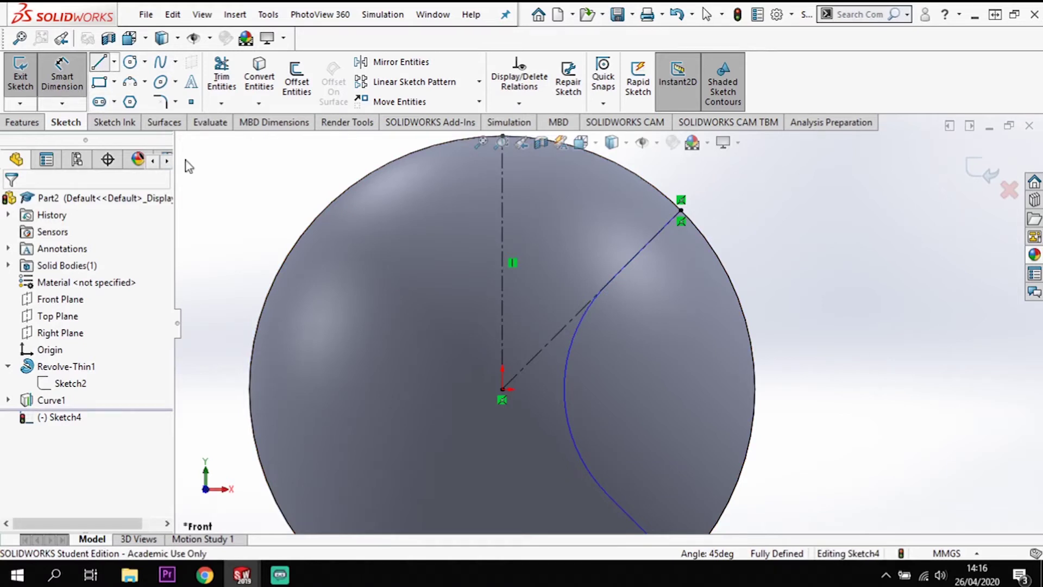
key(l)
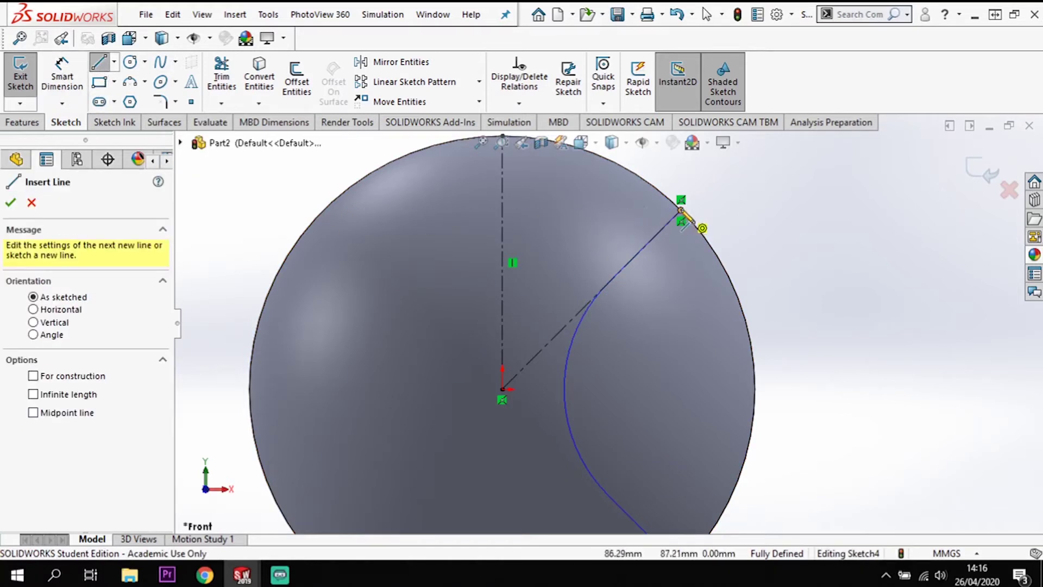
Step: Draw a line along the diagonal and a tangent arc ending left of the centerline
click(681, 211)
click(592, 299)
click(607, 284)
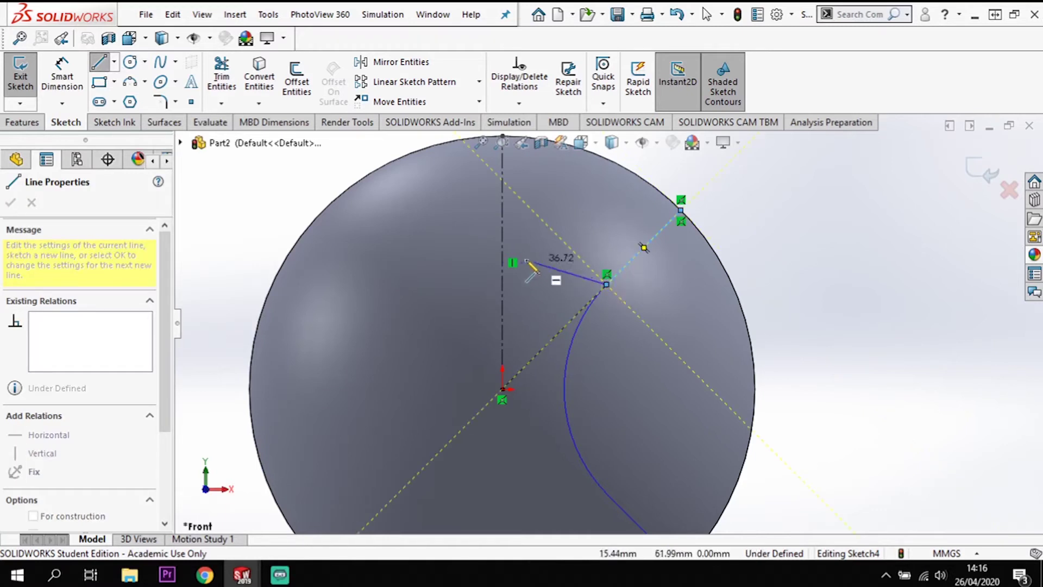
click(607, 285)
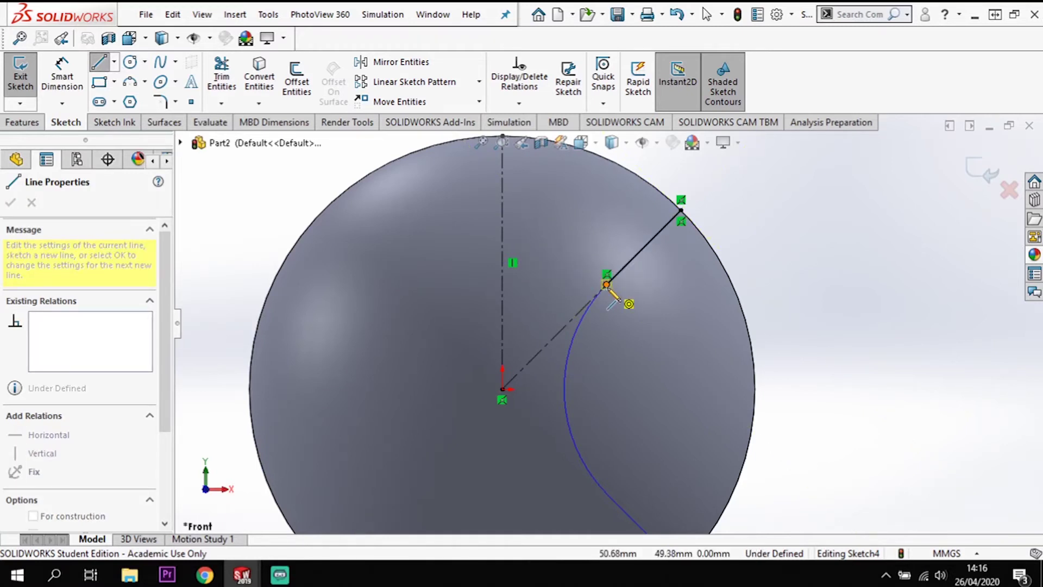
click(606, 284)
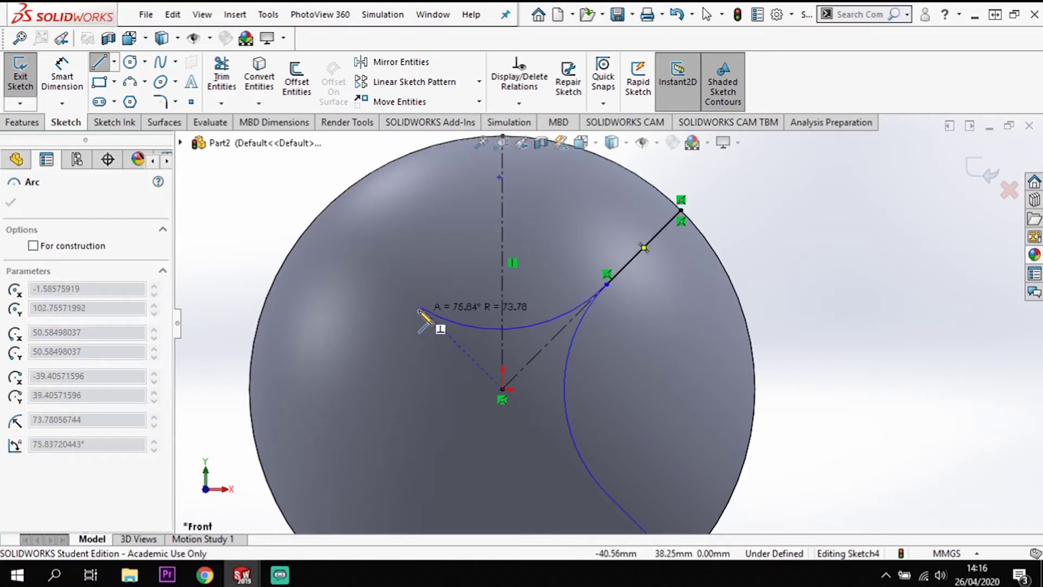
double_click(421, 308)
key(Escape)
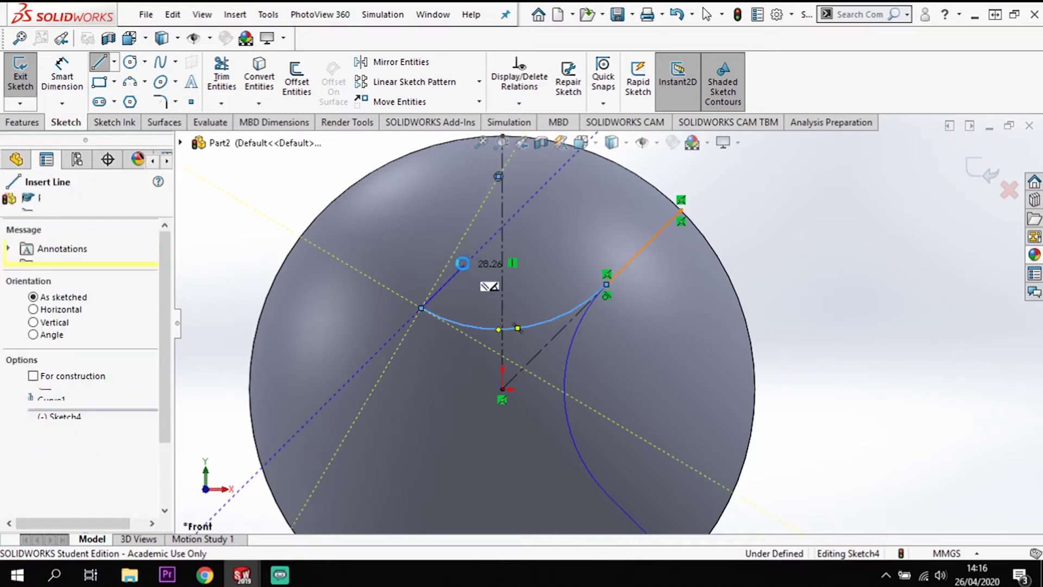
Step: Put the stray point on the vertical centerline and make the arc endpoints horizontal
click(498, 177)
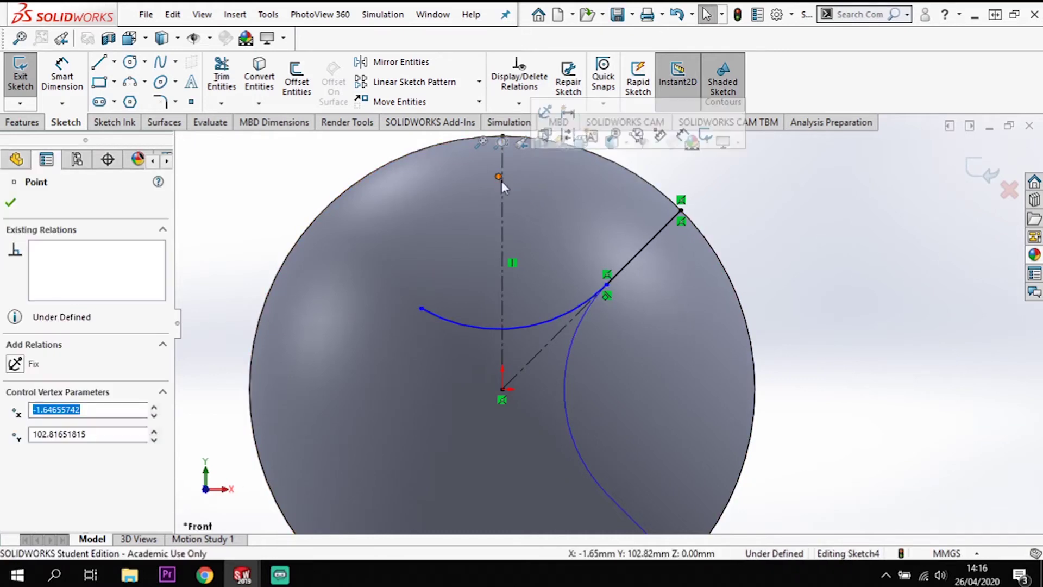
ctrl+click(501, 214)
click(15, 468)
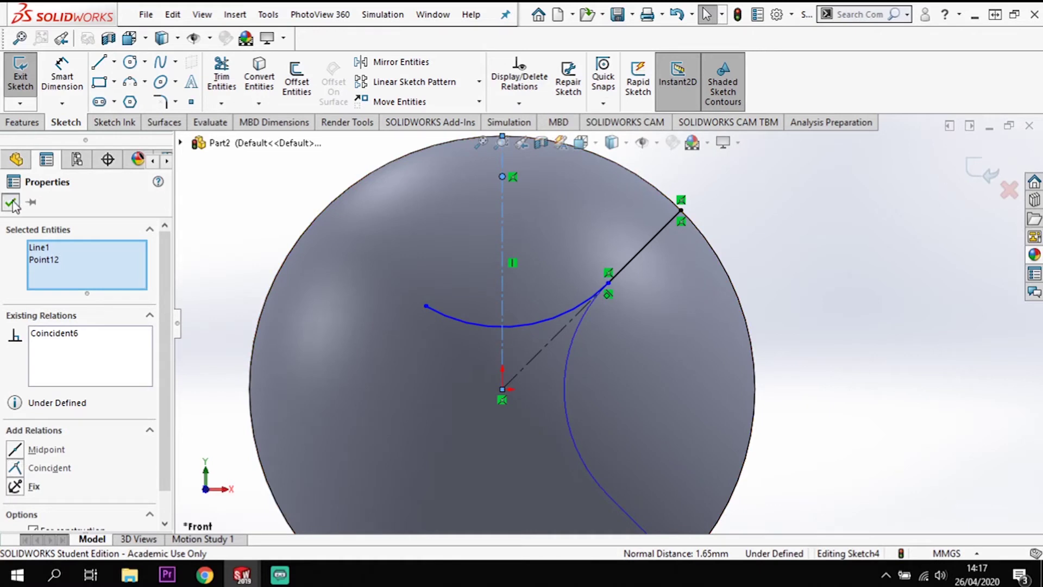
click(11, 202)
click(426, 306)
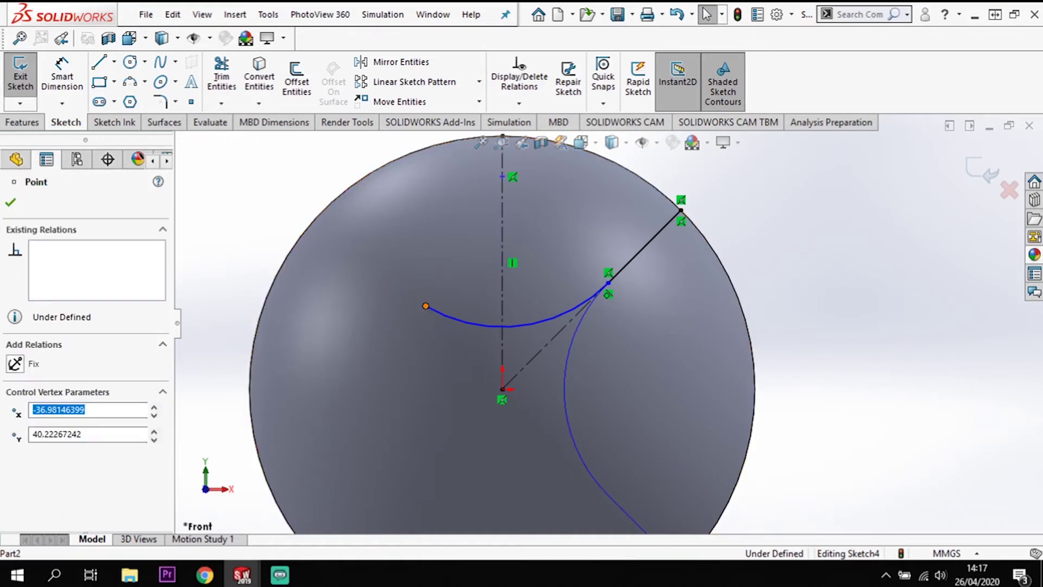
ctrl+click(607, 283)
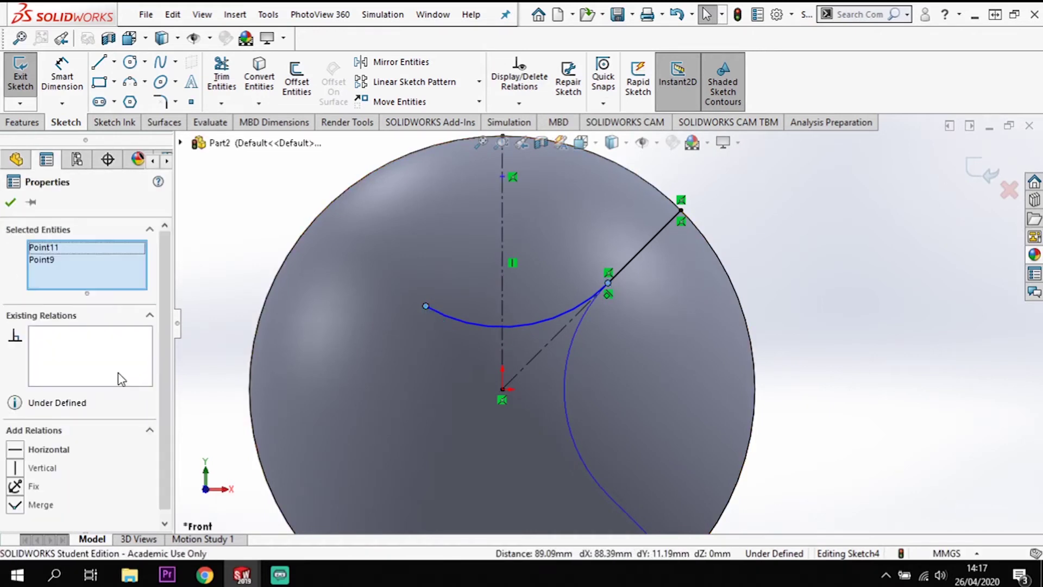
click(16, 451)
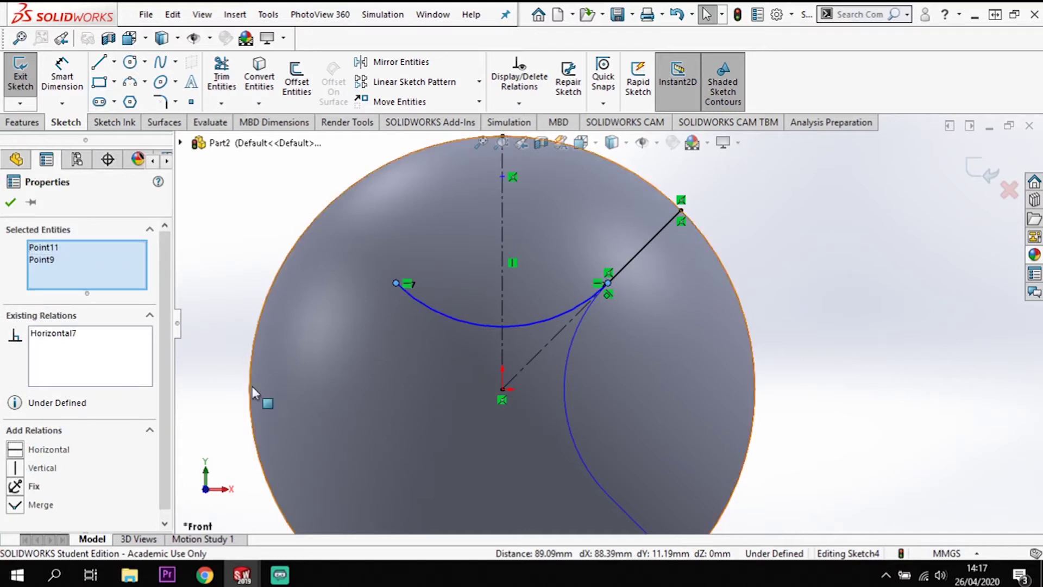
click(10, 204)
Step: Dimension the arc's height above the origin as 30 mm
click(62, 76)
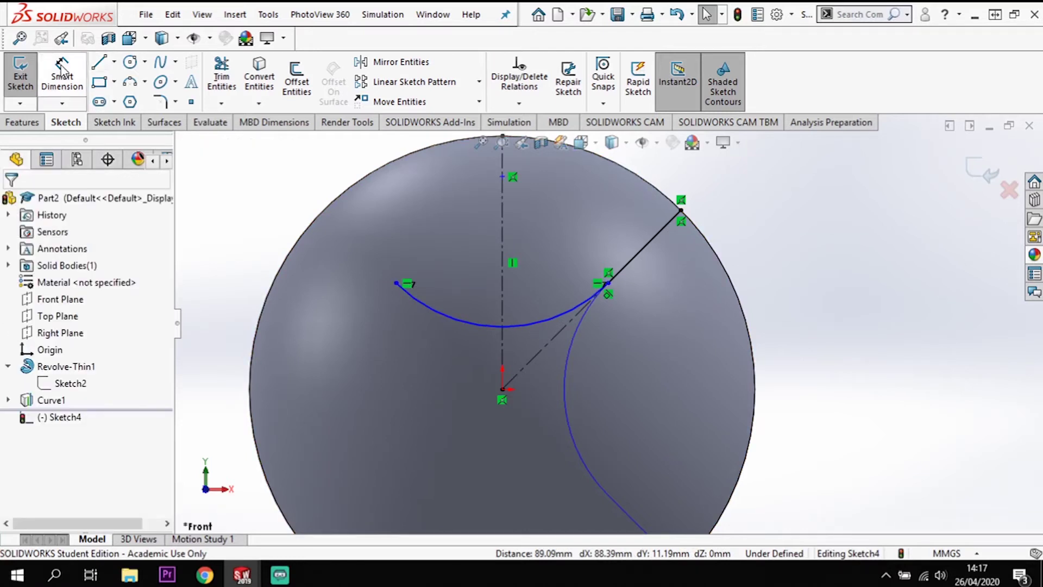
click(504, 328)
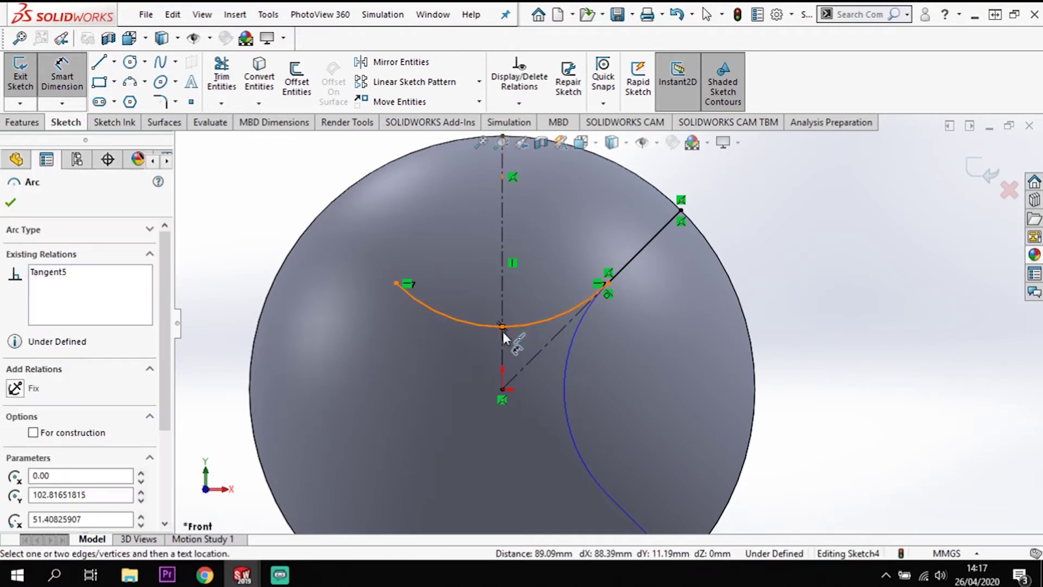
click(503, 390)
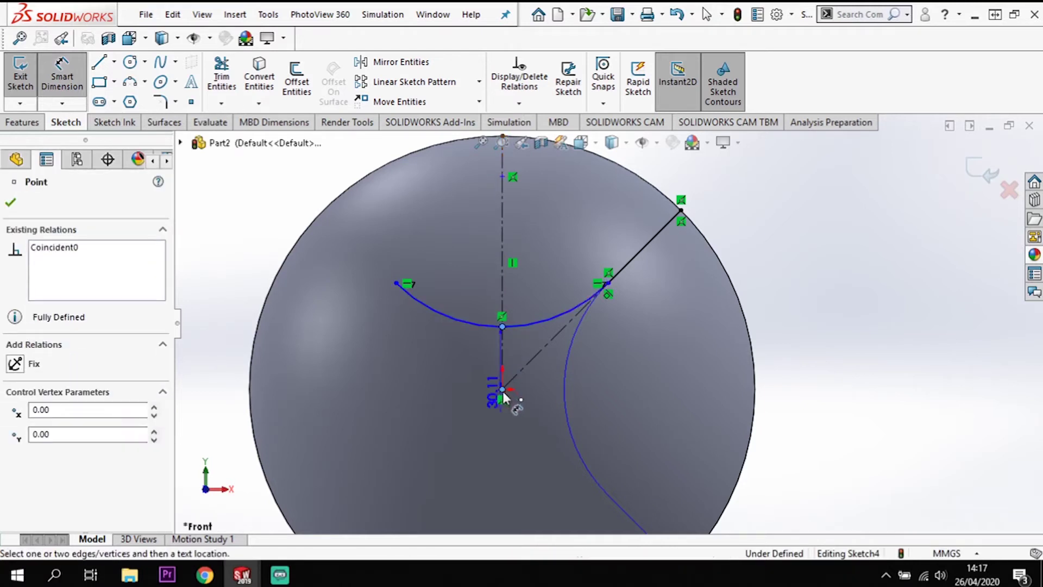
click(434, 374)
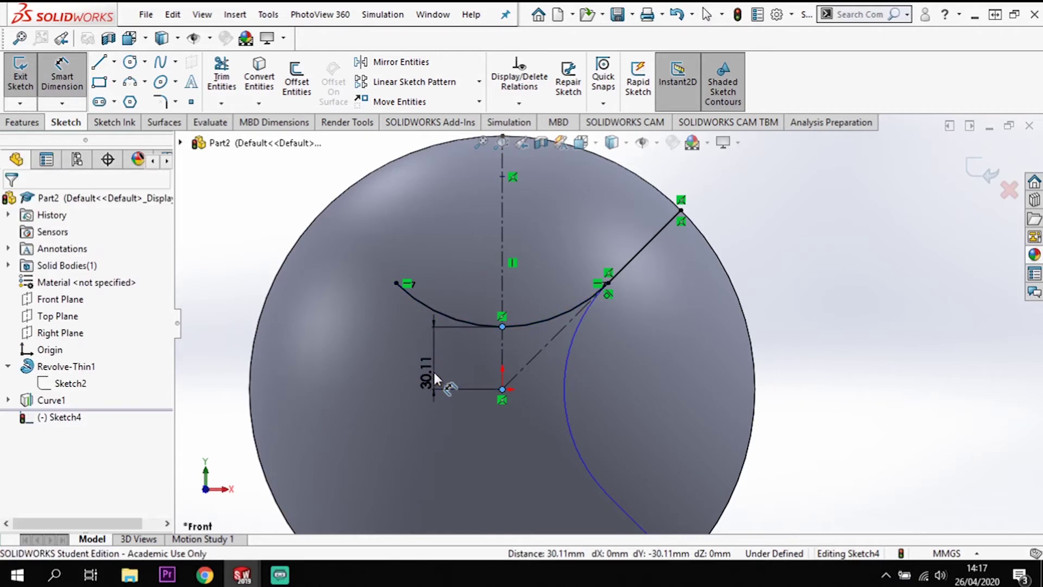
text(30)
key(Return)
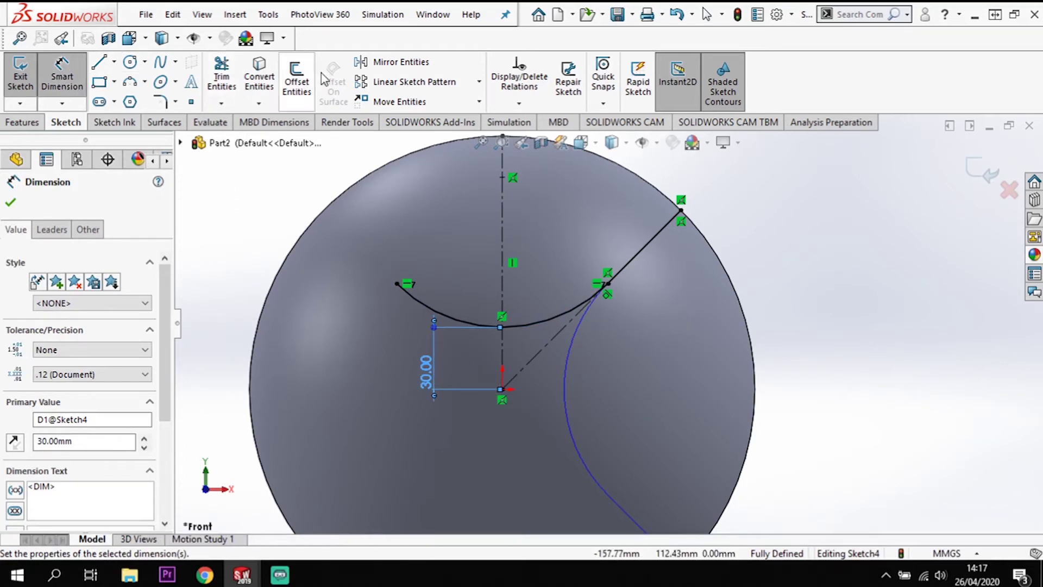
Step: Mirror the diagonal line about the vertical centerline and exit Sketch4
click(391, 62)
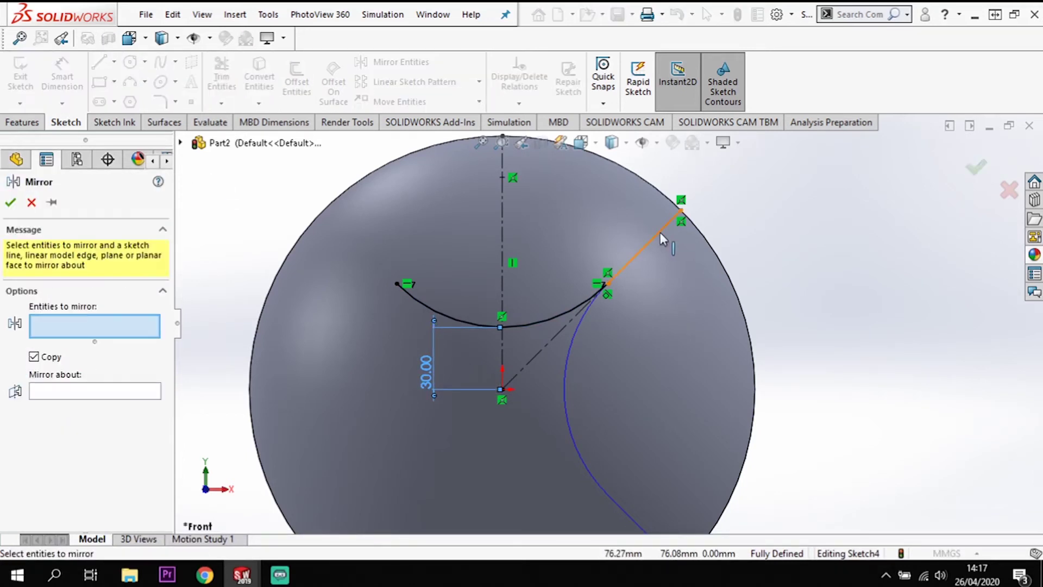
click(660, 233)
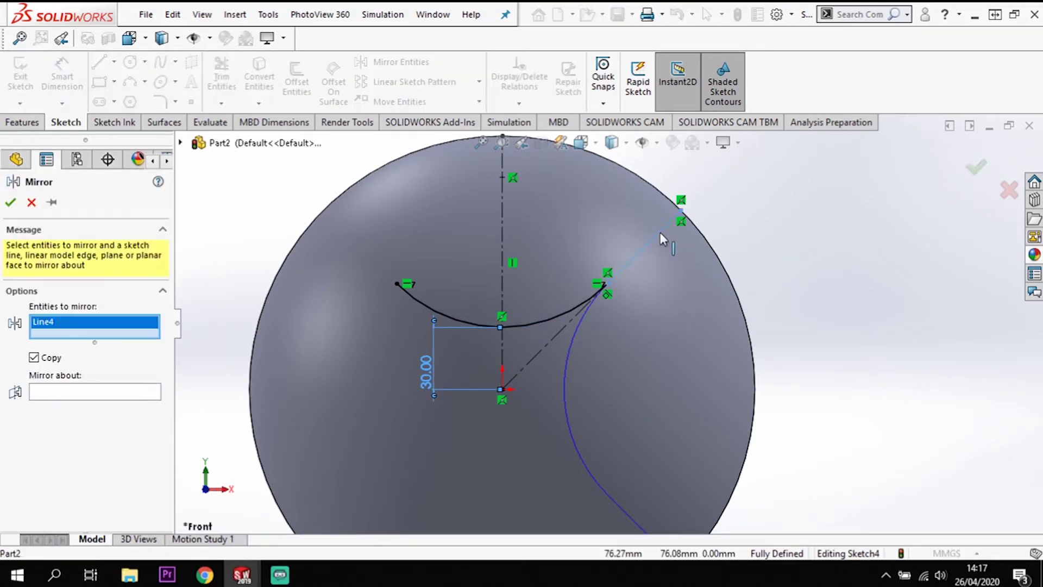
click(76, 396)
click(503, 207)
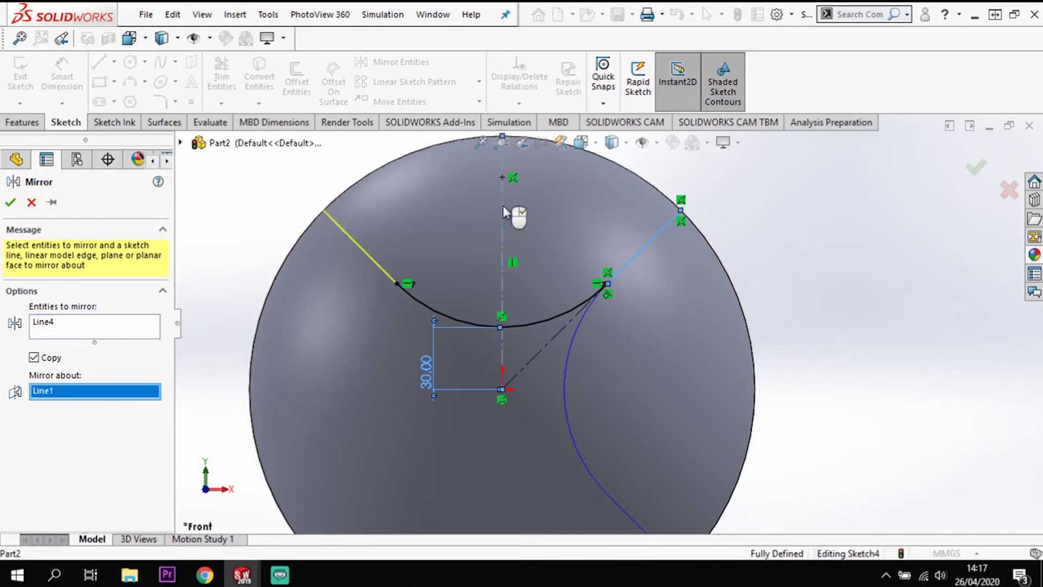
click(11, 203)
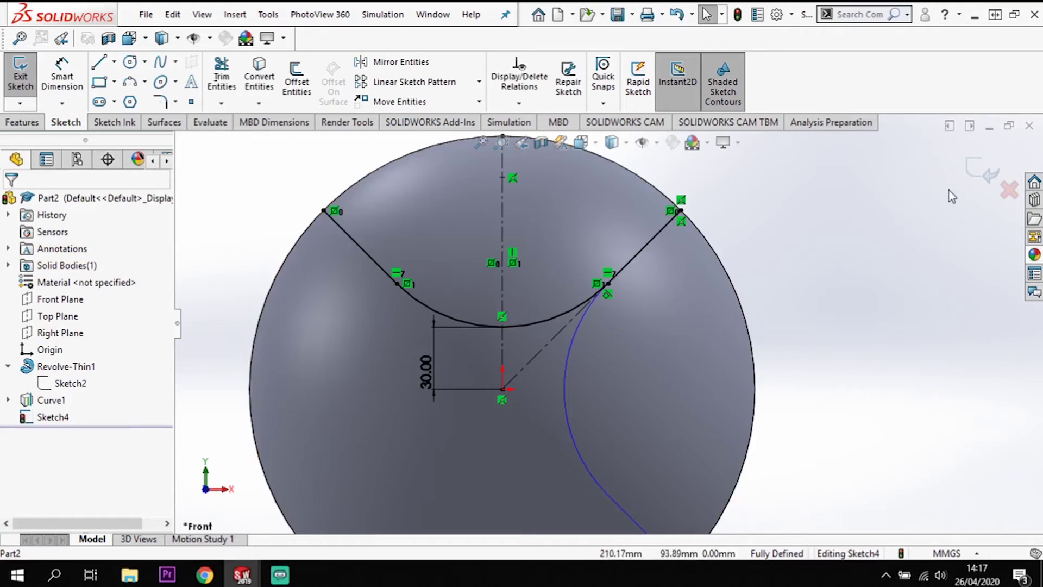
click(986, 175)
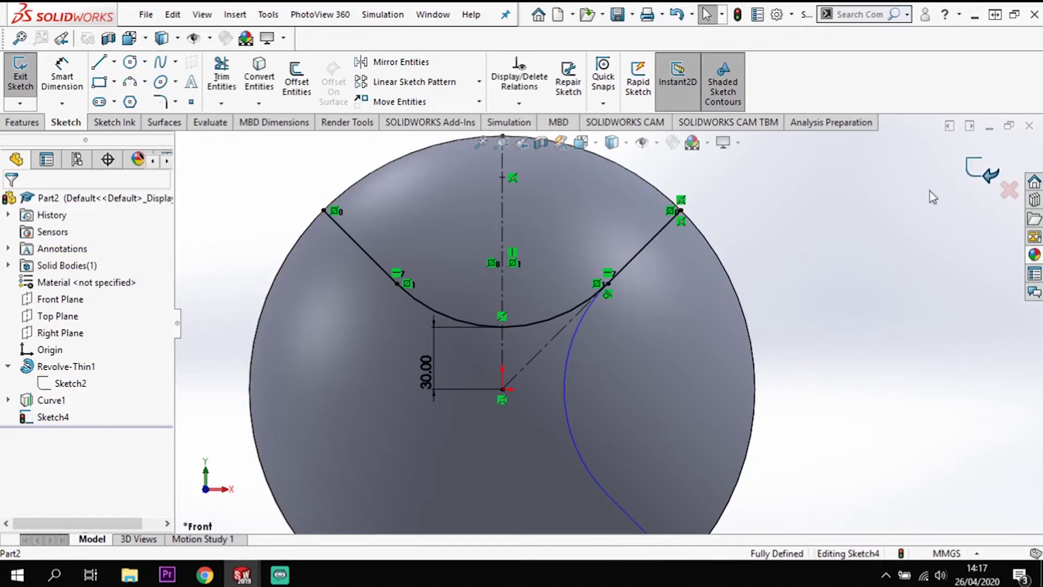
click(25, 126)
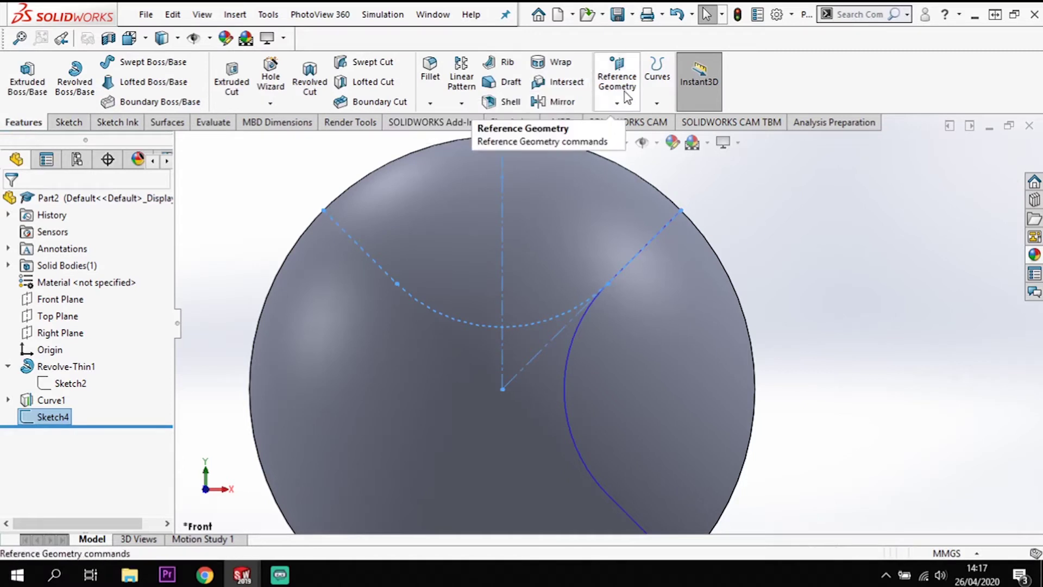
Step: Project Sketch4 onto the sphere face with Reverse projection, creating Curve2 on the far side
click(660, 100)
click(686, 141)
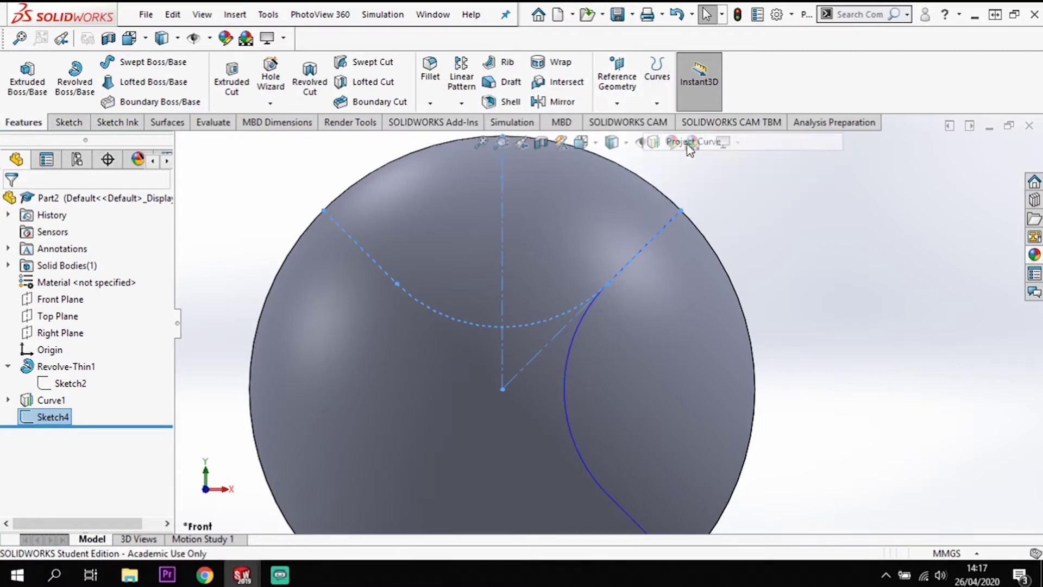
click(398, 385)
middle_drag(841, 427, 757, 419)
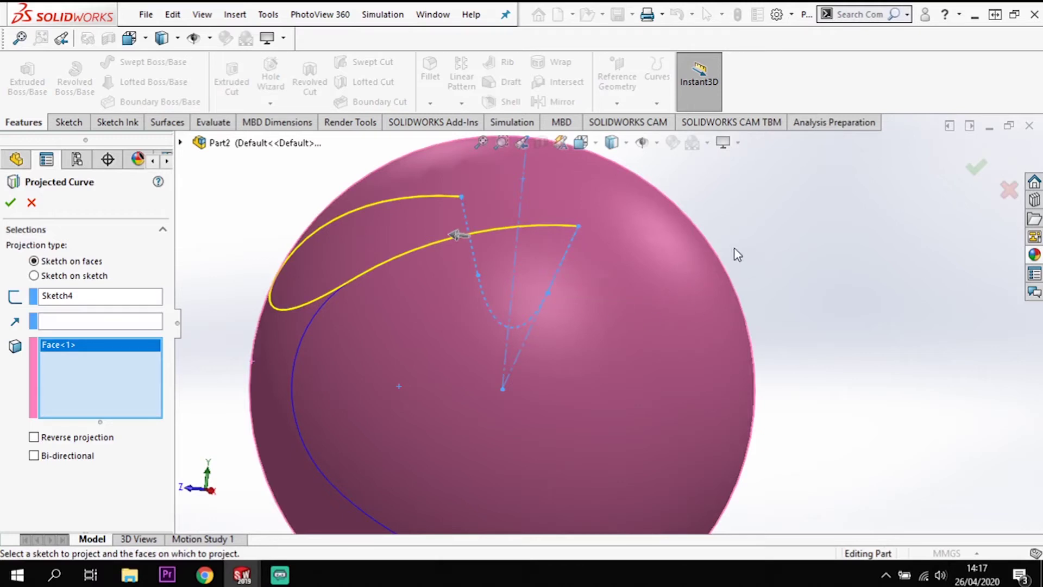
click(34, 437)
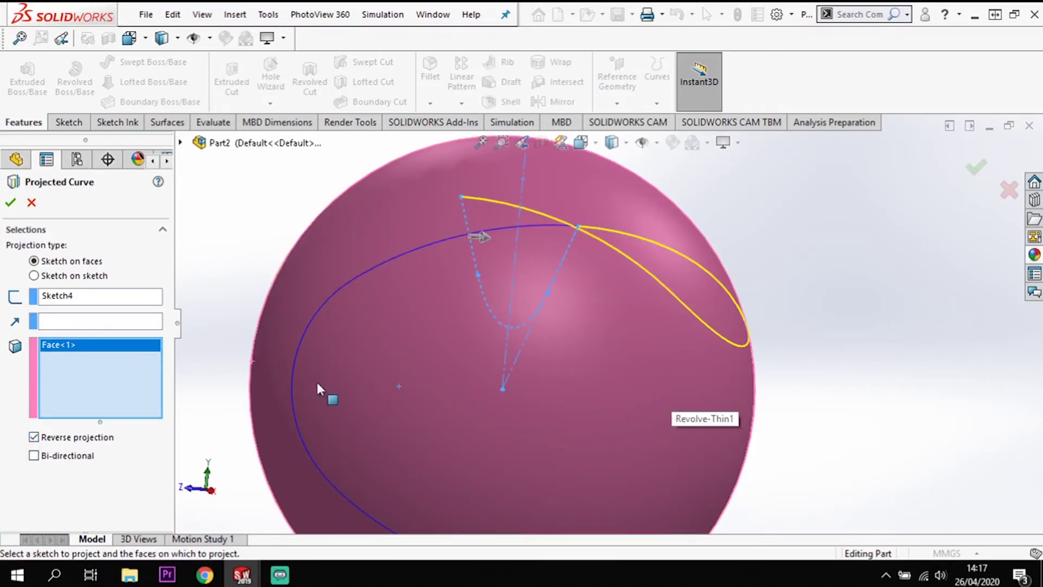
mouse_move(508, 392)
middle_down()
mouse_move(489, 353)
mouse_move(601, 305)
mouse_move(654, 386)
middle_up()
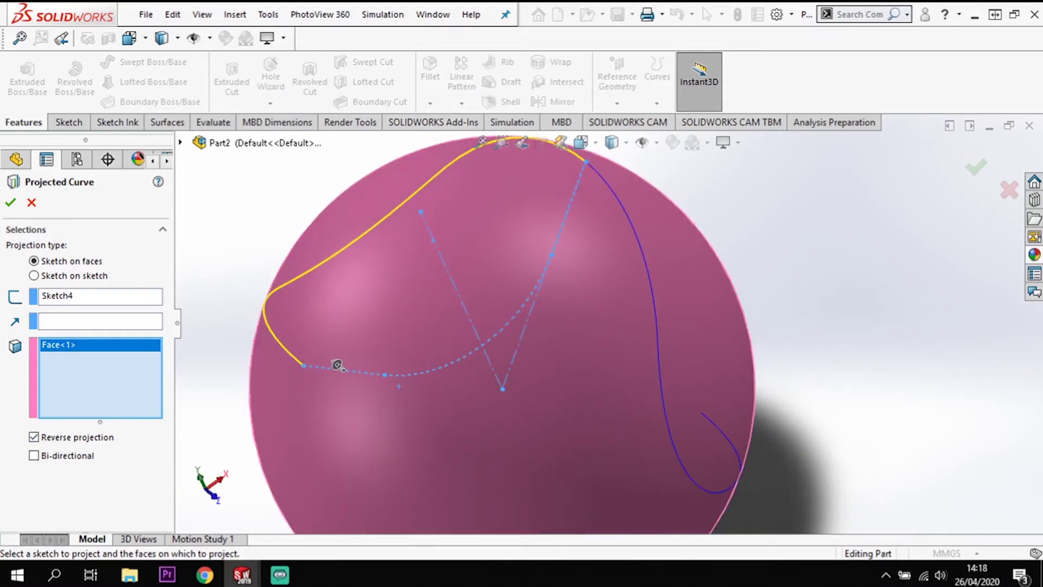
click(16, 205)
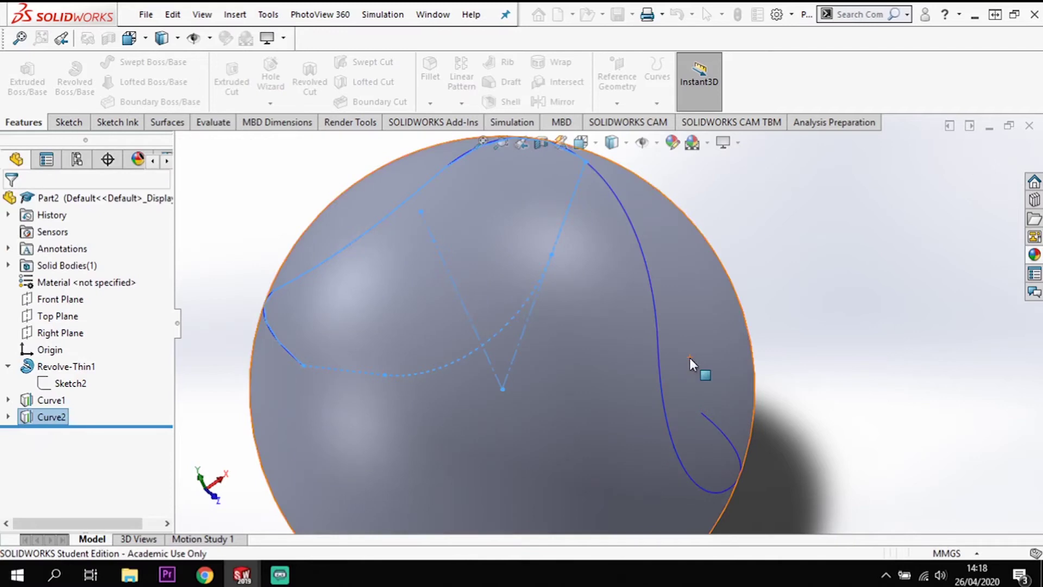
click(867, 450)
mouse_move(866, 450)
middle_down()
mouse_move(722, 374)
mouse_move(813, 554)
middle_up()
Step: Orbit to show both seam curves, select Curve1, and bring up the curve commands
scroll(798, 462, up, 5)
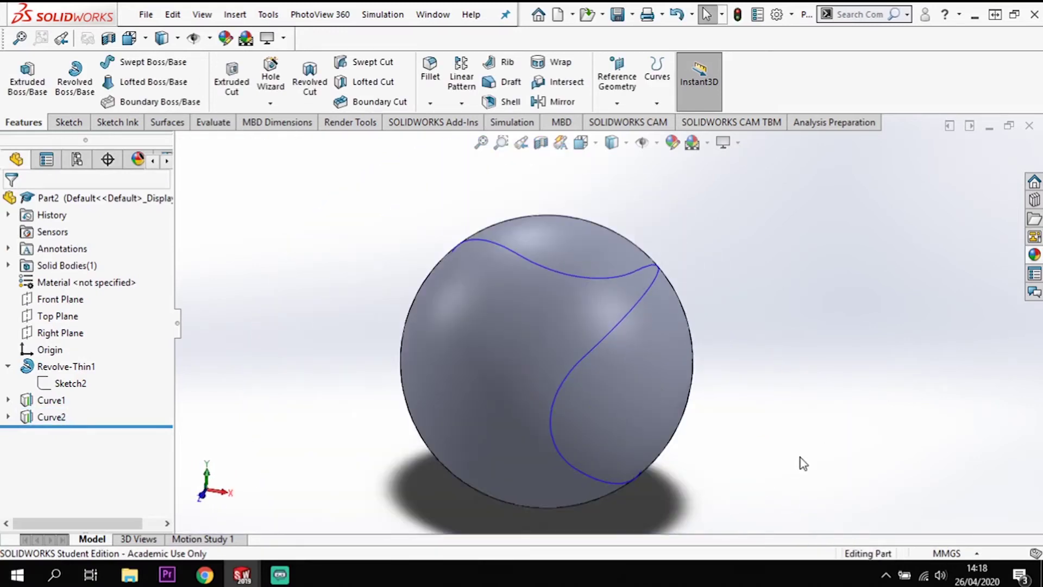
middle_drag(799, 461, 796, 427)
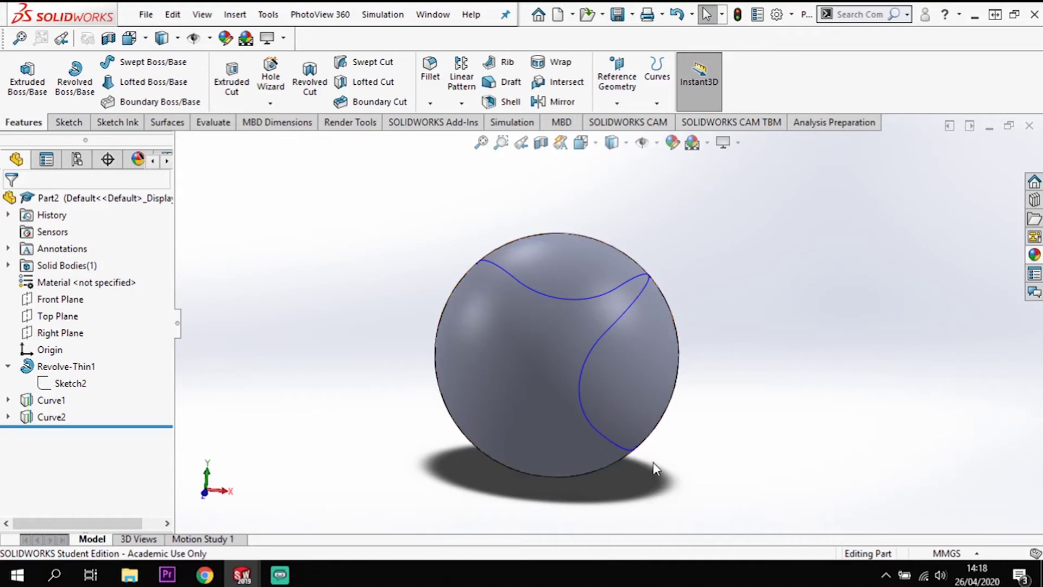
middle_drag(653, 462, 618, 464)
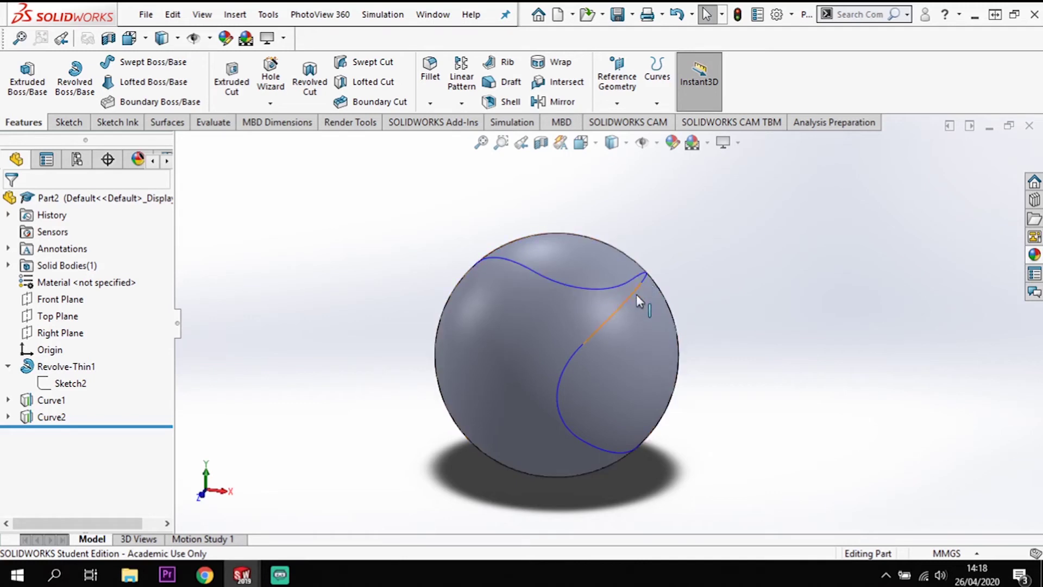
middle_drag(651, 318, 571, 314)
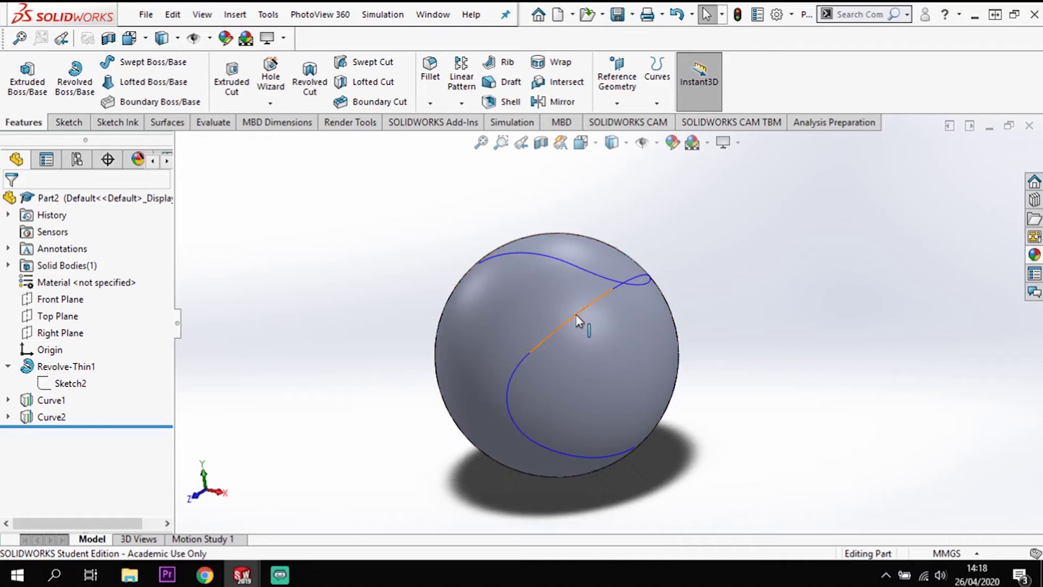
click(574, 315)
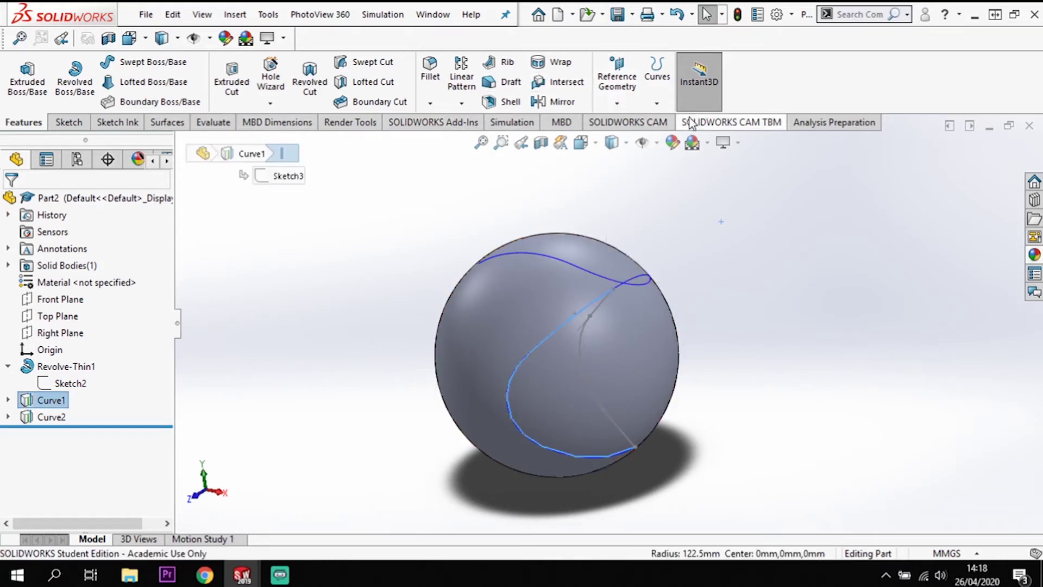
click(657, 102)
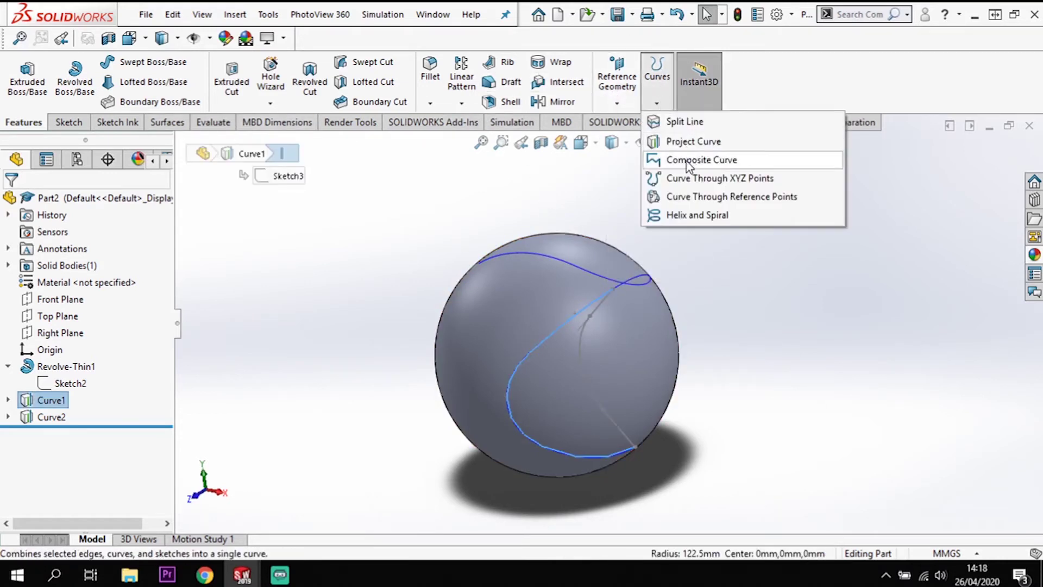
Step: Create Composite Curve CompCurve1 by joining Curve1 with Curve2
click(722, 161)
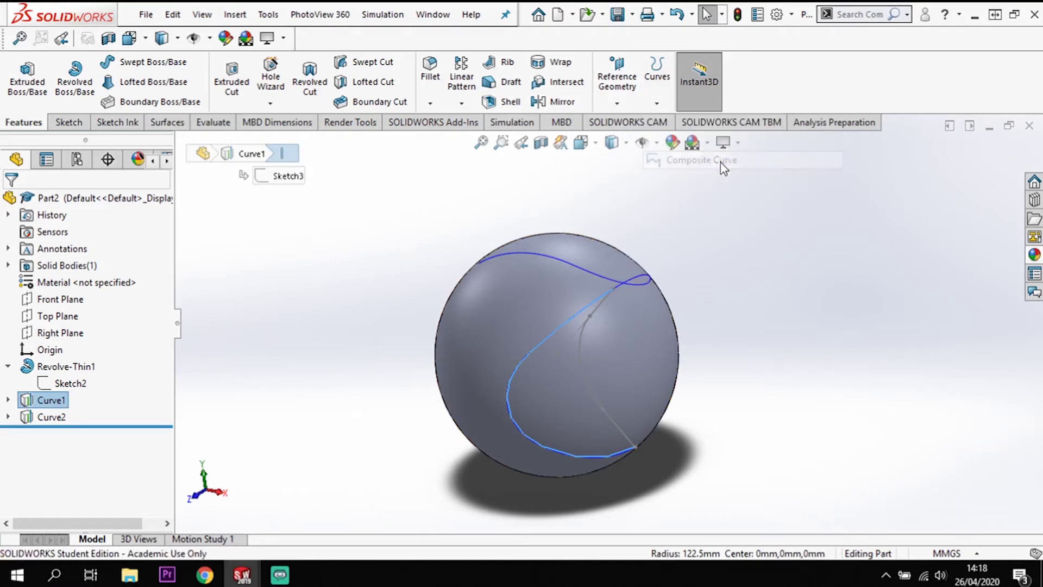
click(643, 282)
middle_drag(807, 373, 718, 387)
middle_drag(790, 363, 773, 369)
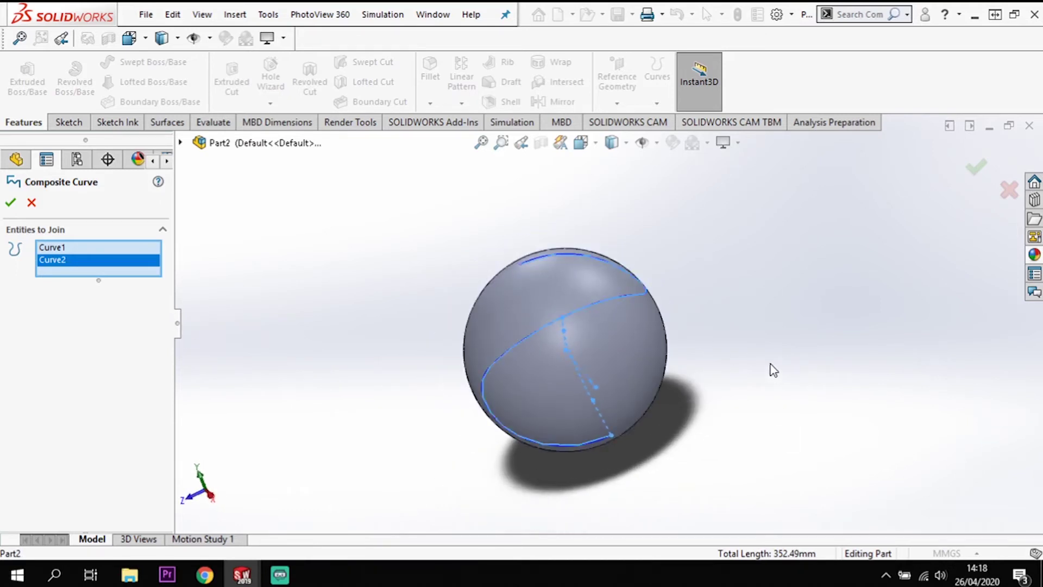
click(978, 168)
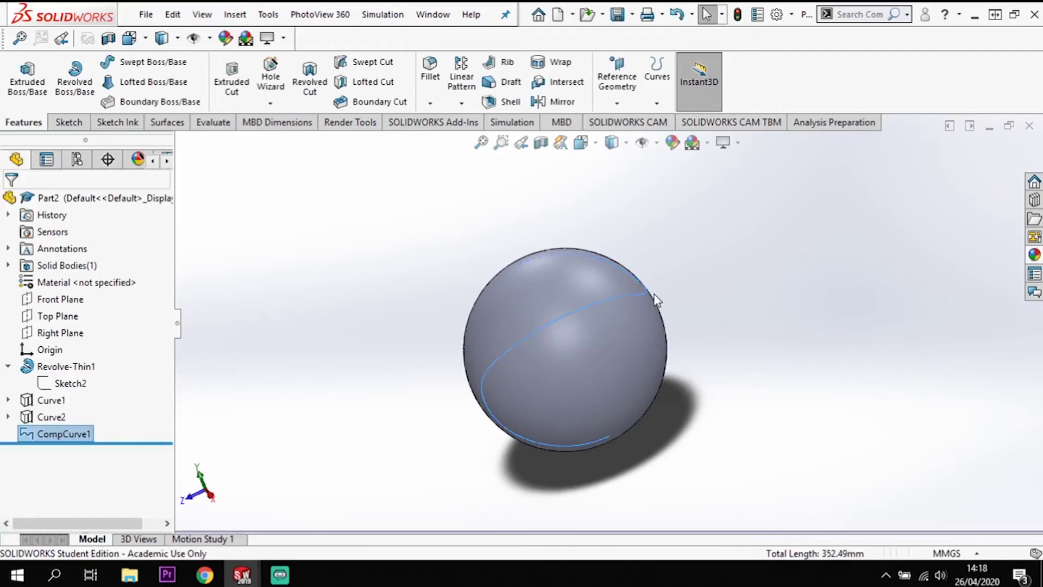
click(246, 437)
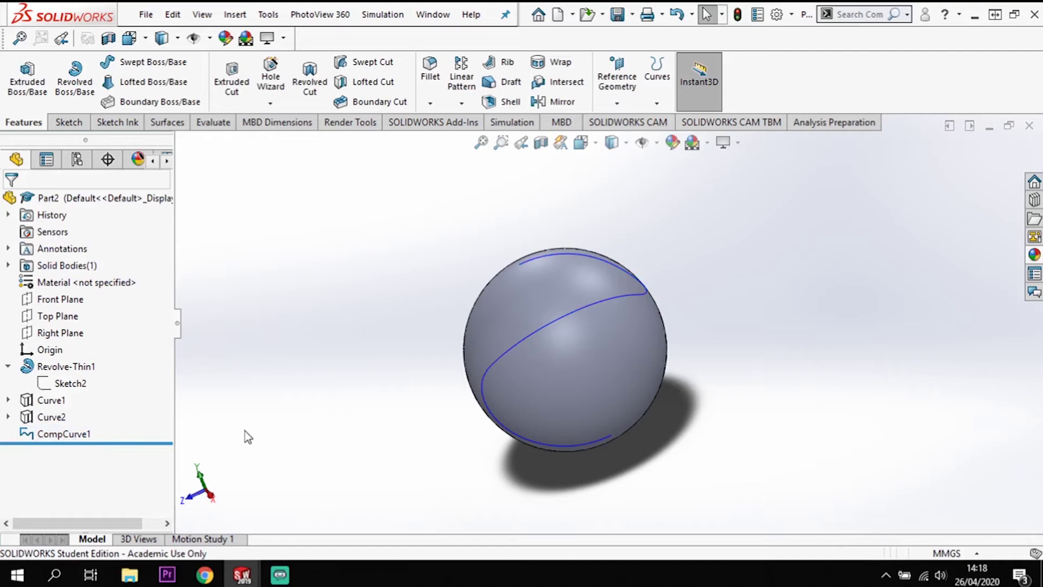
middle_drag(368, 376, 378, 305)
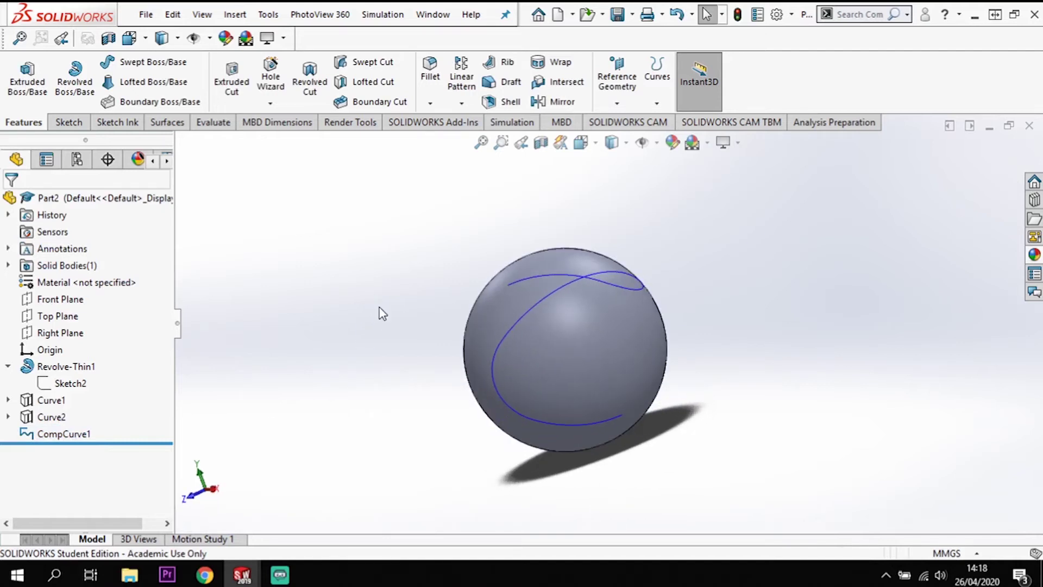
key(space)
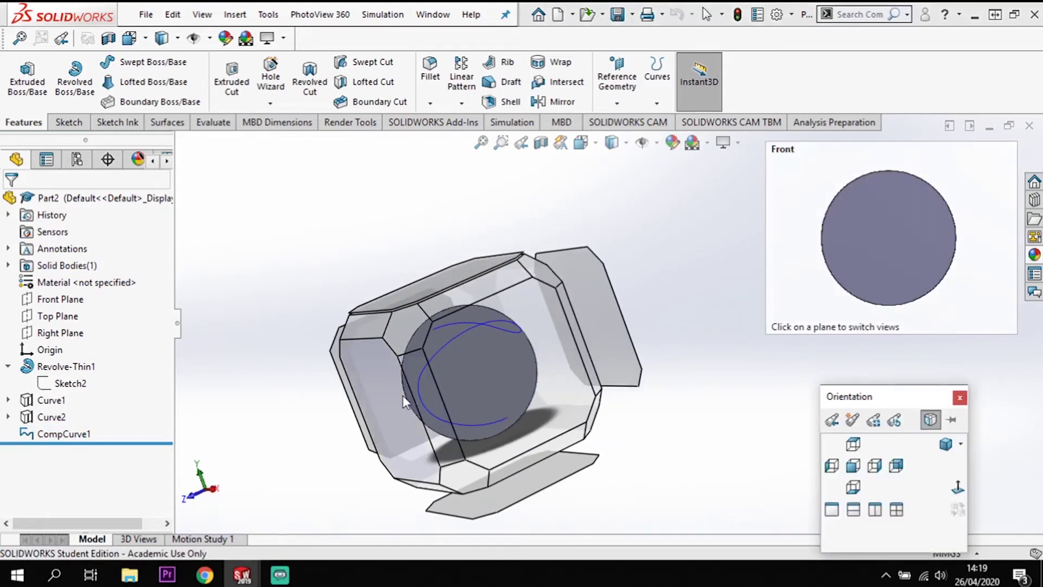
Step: Turn to the Front view and start a new sketch on the Front Plane
click(404, 394)
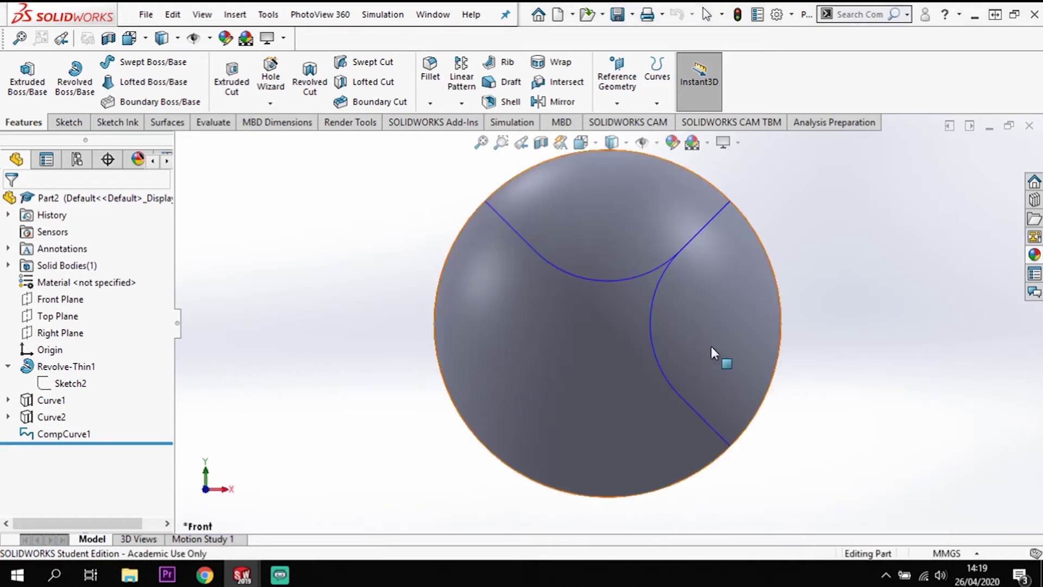
click(61, 299)
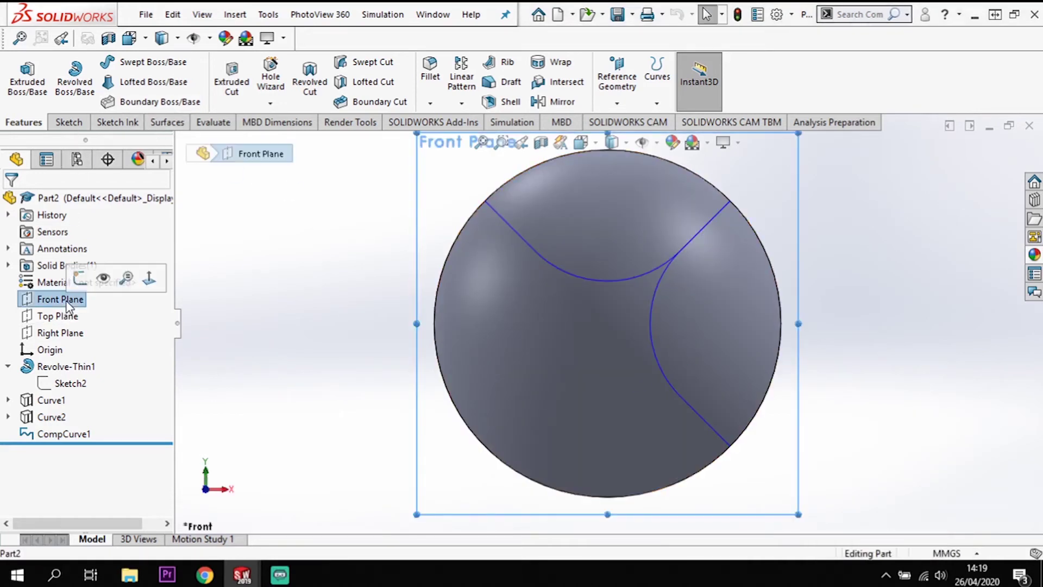
click(81, 278)
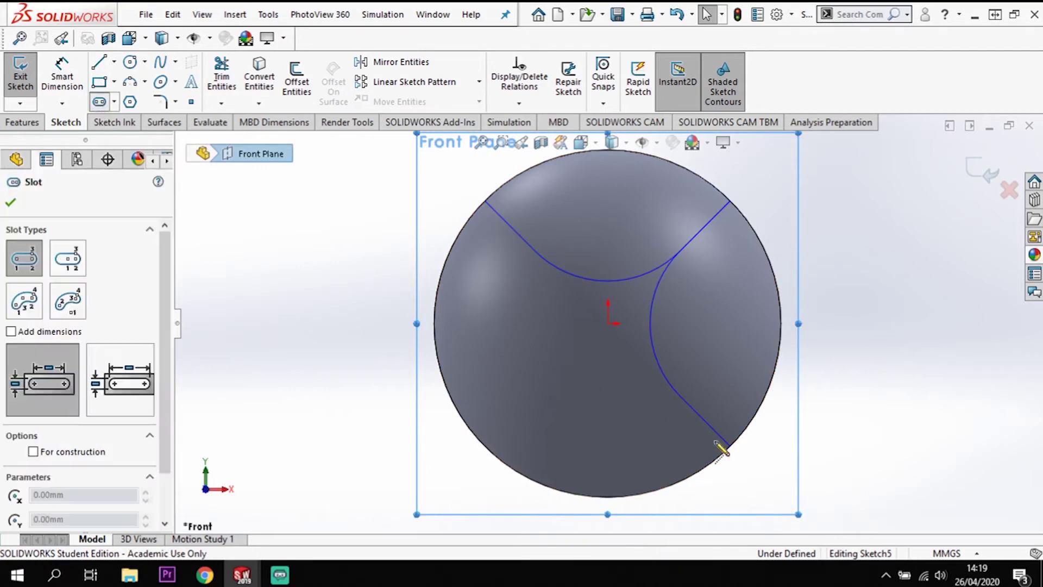
Step: Draw a straight slot at the ball's lower-right edge
click(769, 442)
click(734, 477)
click(752, 483)
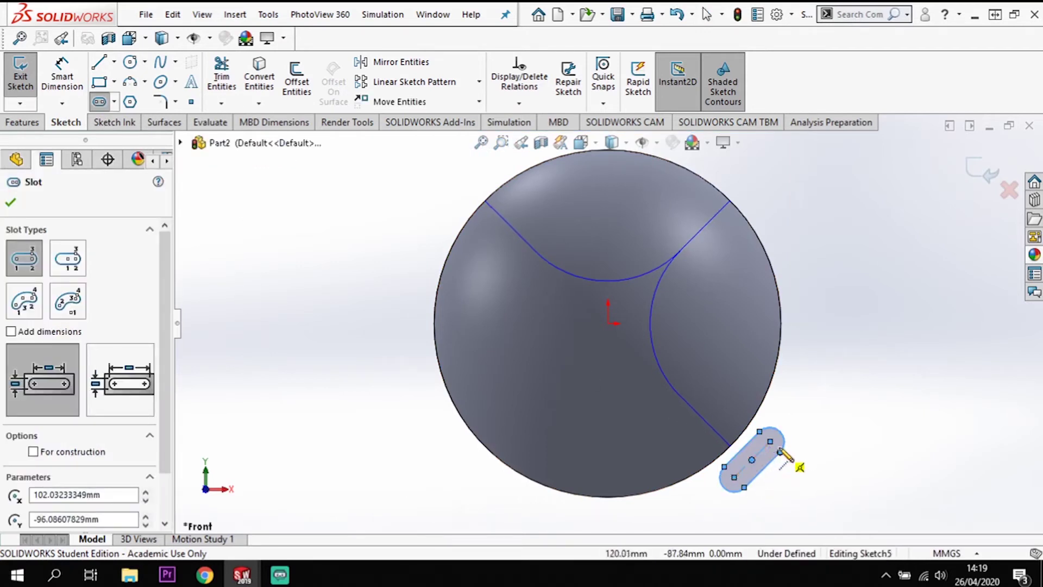
key(Escape)
scroll(772, 473, down, 5)
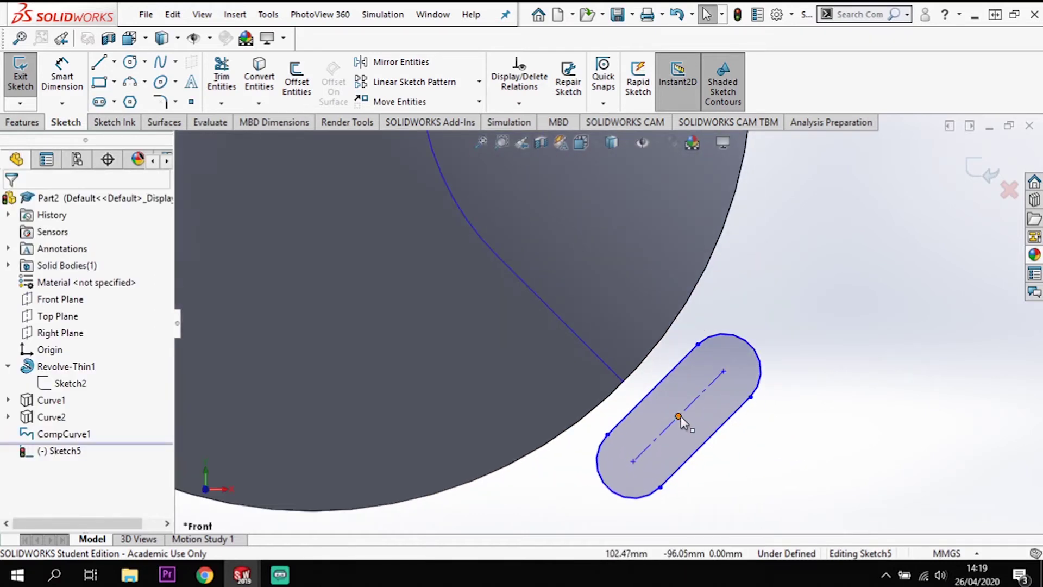
click(680, 416)
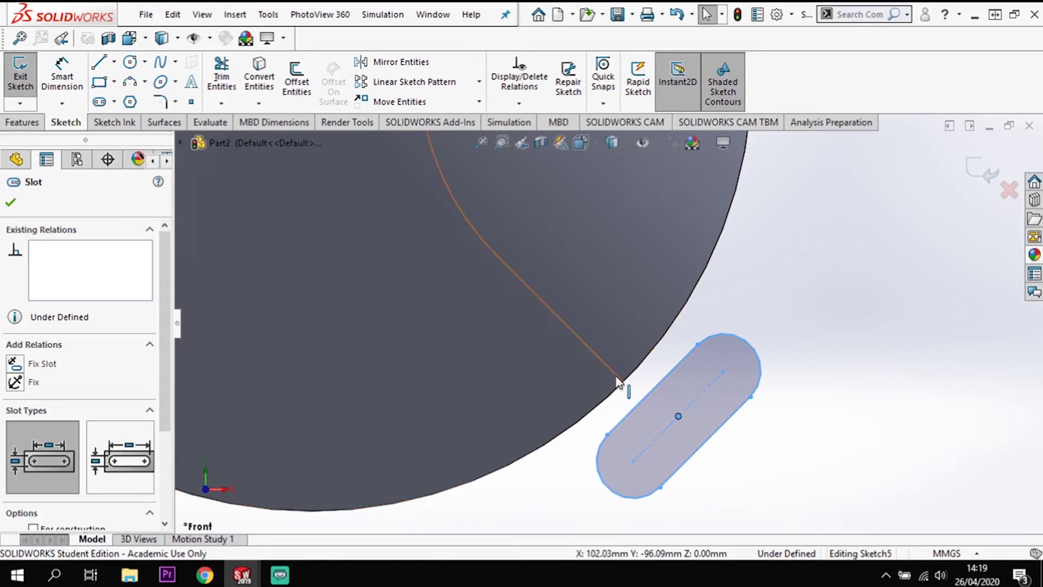
key(Escape)
Step: Make the slot centre pierce the seam curve and its centre line tangent to the sphere edge
ctrl+click(644, 412)
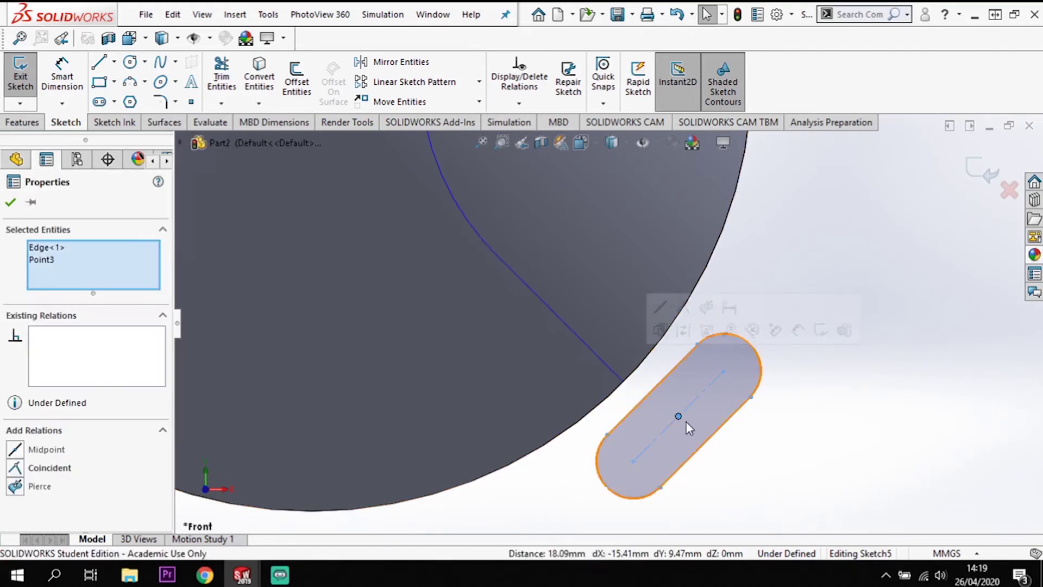
click(15, 486)
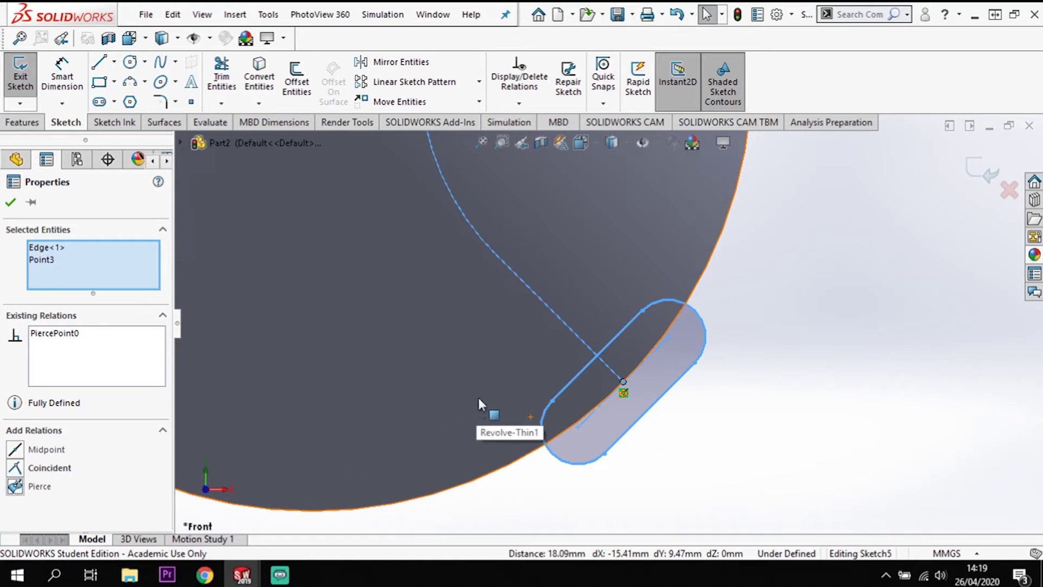
click(10, 202)
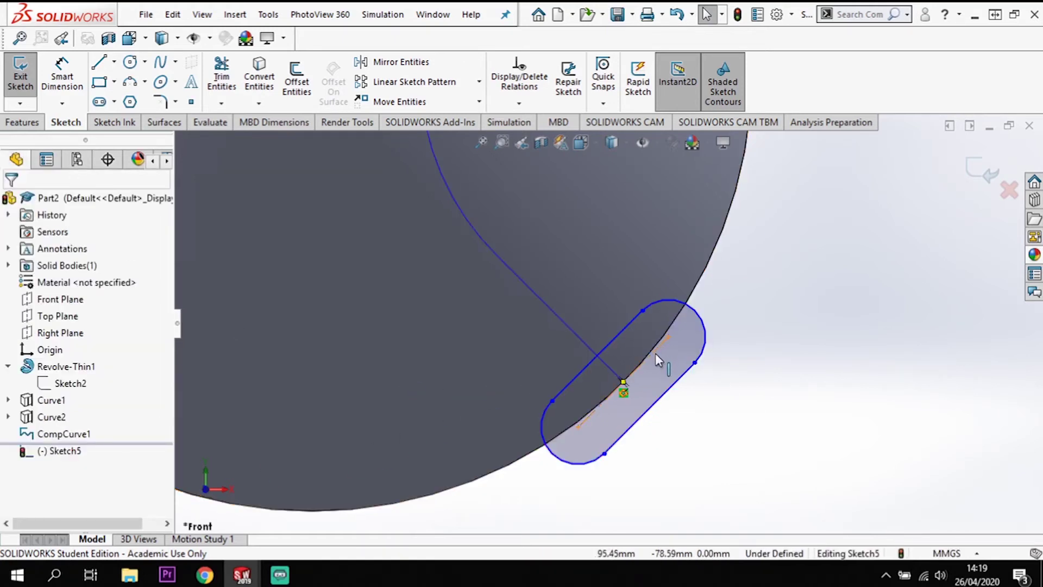
click(546, 455)
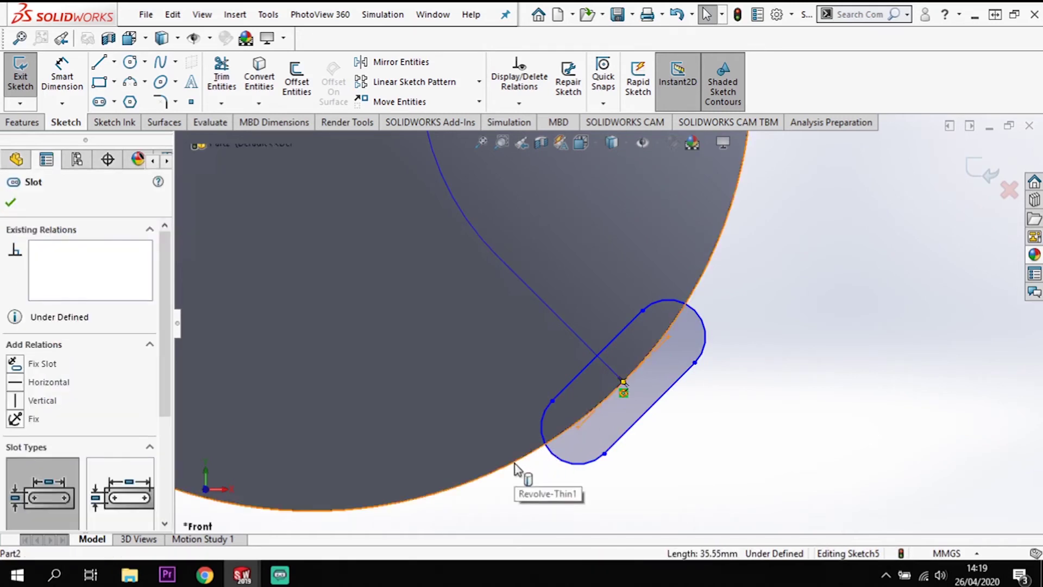
ctrl+click(516, 468)
click(578, 421)
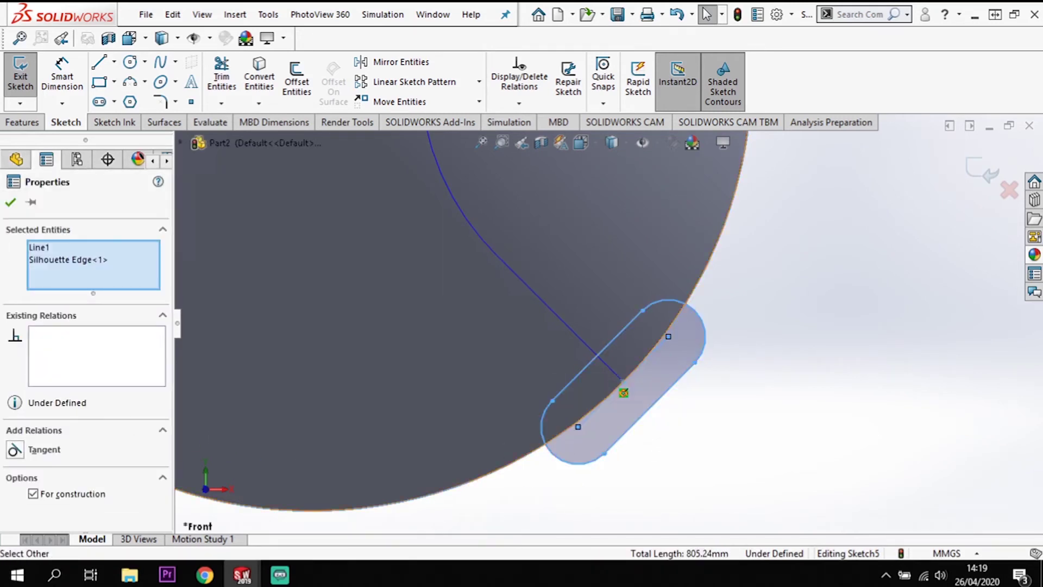
click(17, 451)
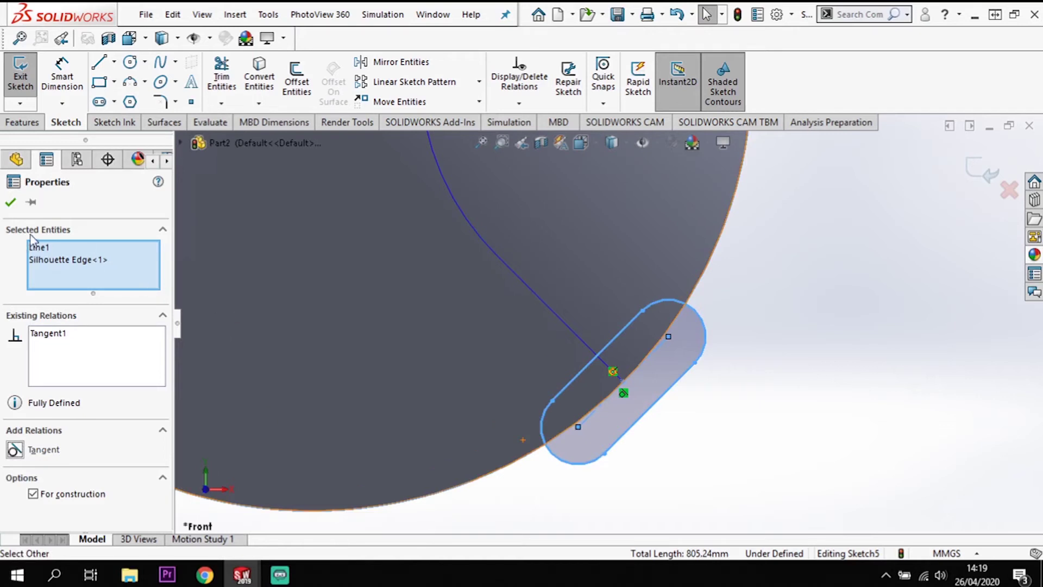
click(11, 202)
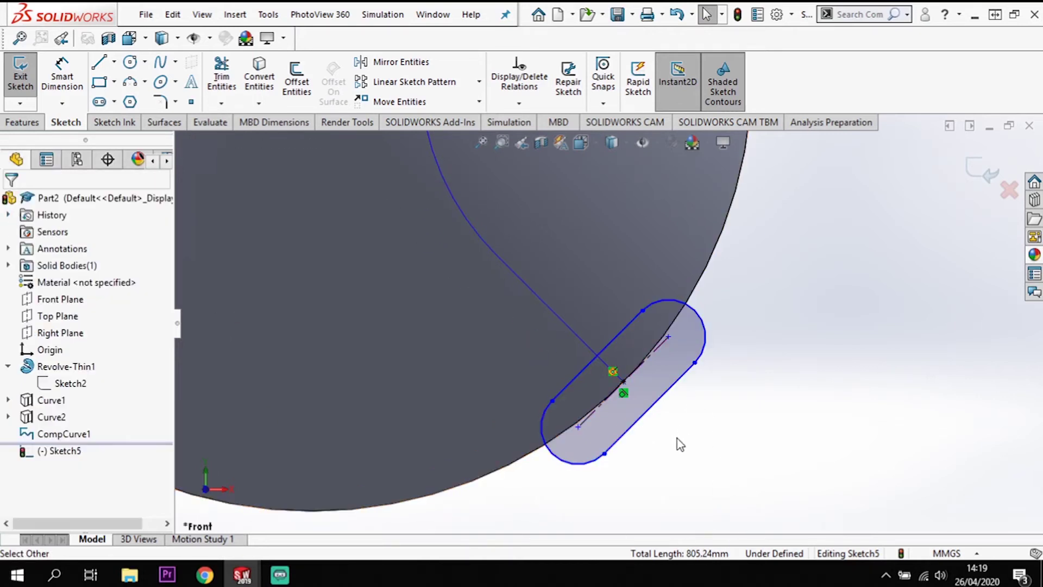
Step: Begin dimensioning the slot's length with Smart Dimension
scroll(655, 470, up, 6)
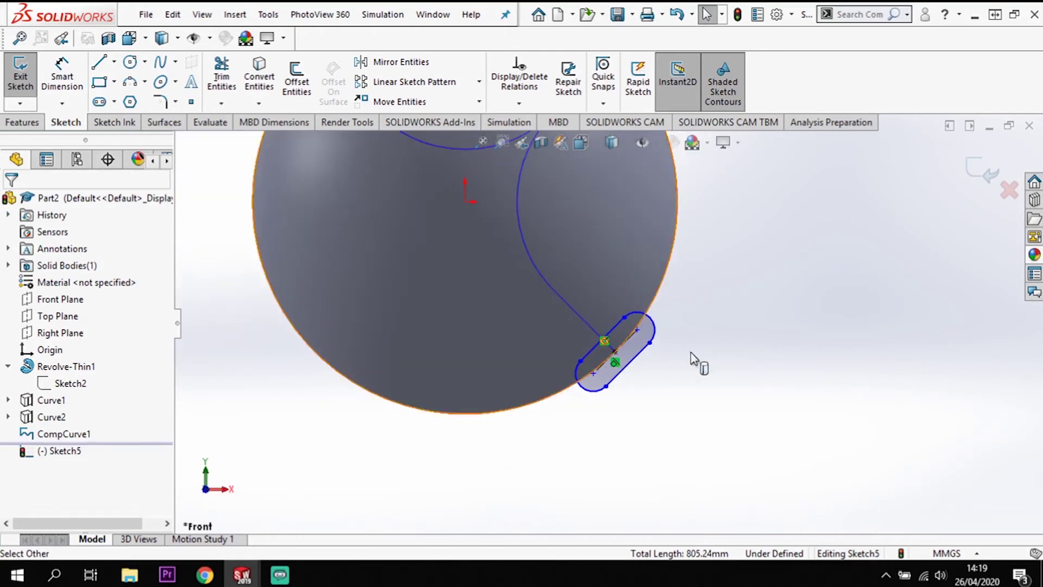
scroll(684, 380, down, 5)
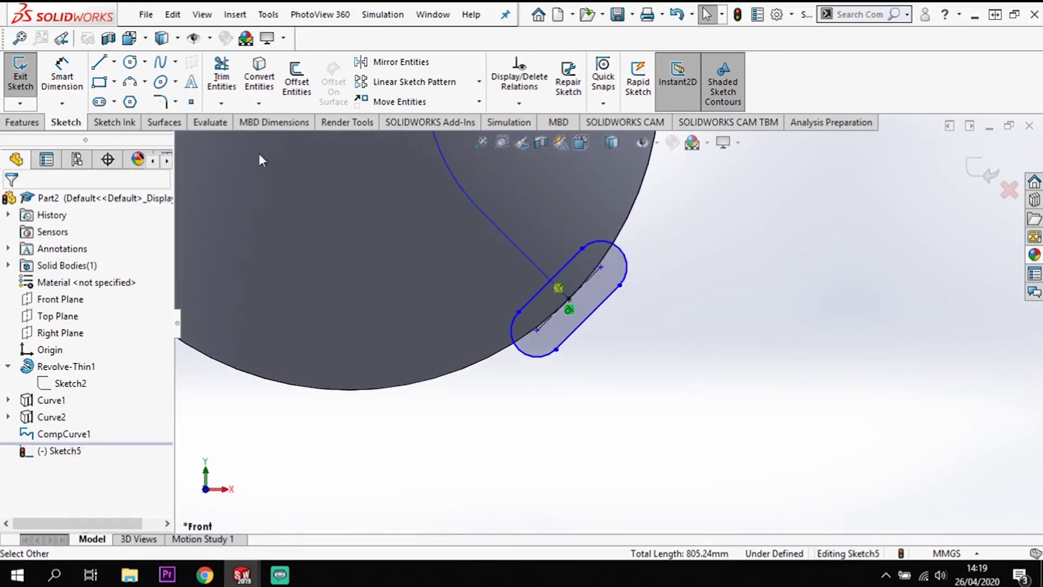
click(76, 71)
scroll(568, 307, down, 1)
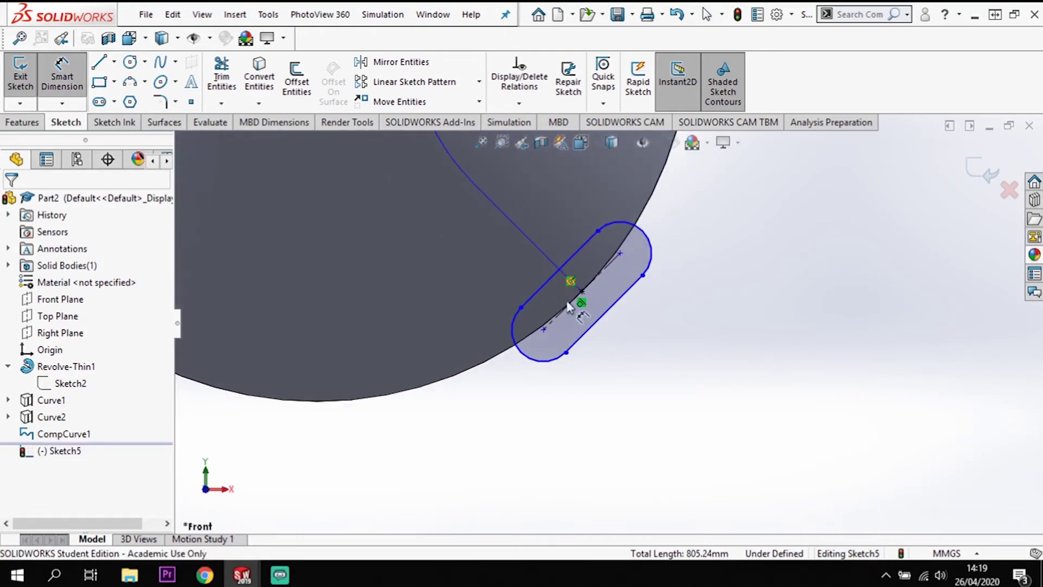
click(606, 278)
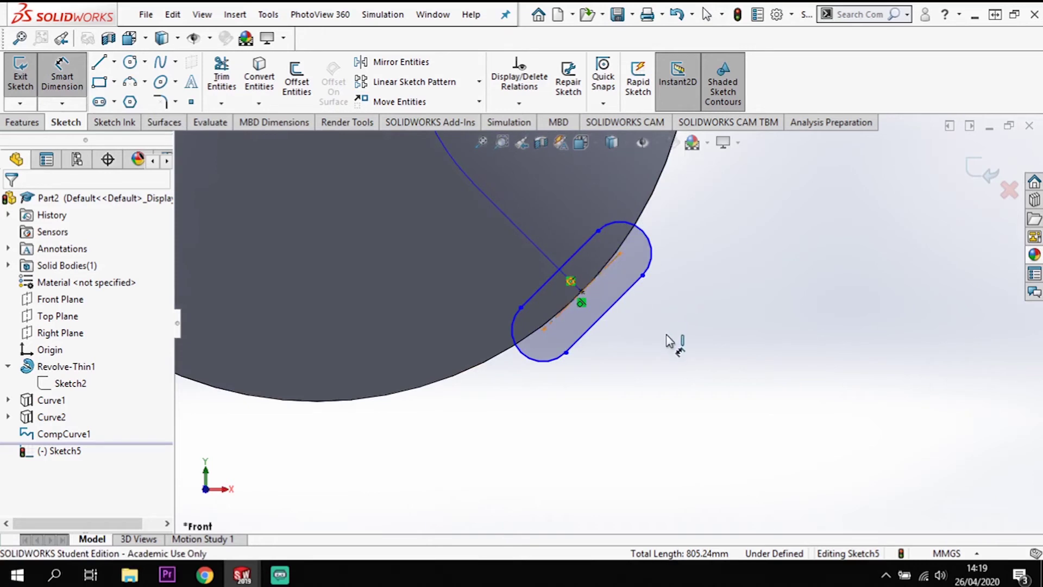
Step: Dimension the slot to 5 mm long with R0.5 ends and close Sketch5
click(650, 418)
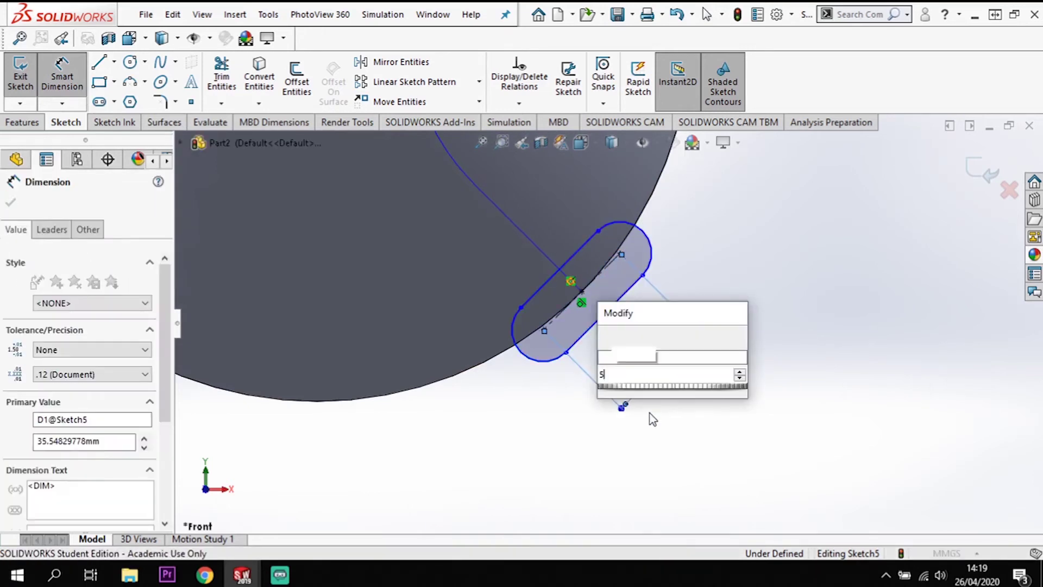
key(Return)
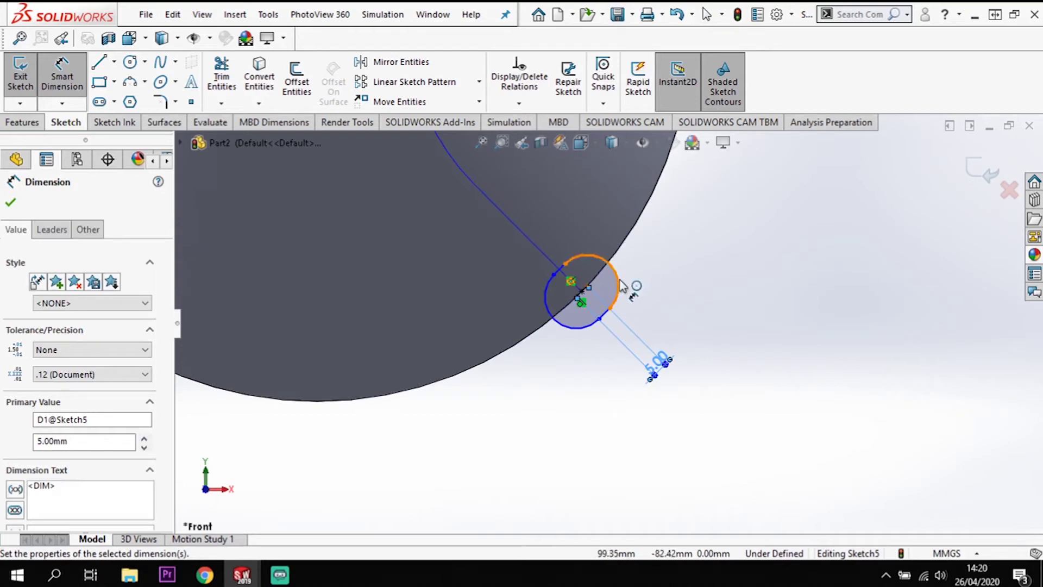
click(708, 277)
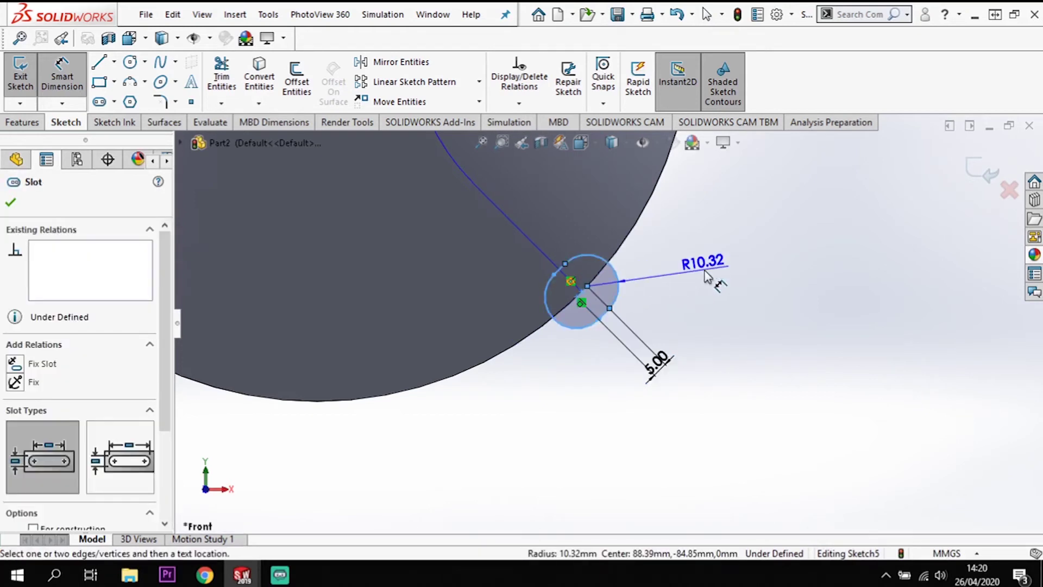
click(706, 277)
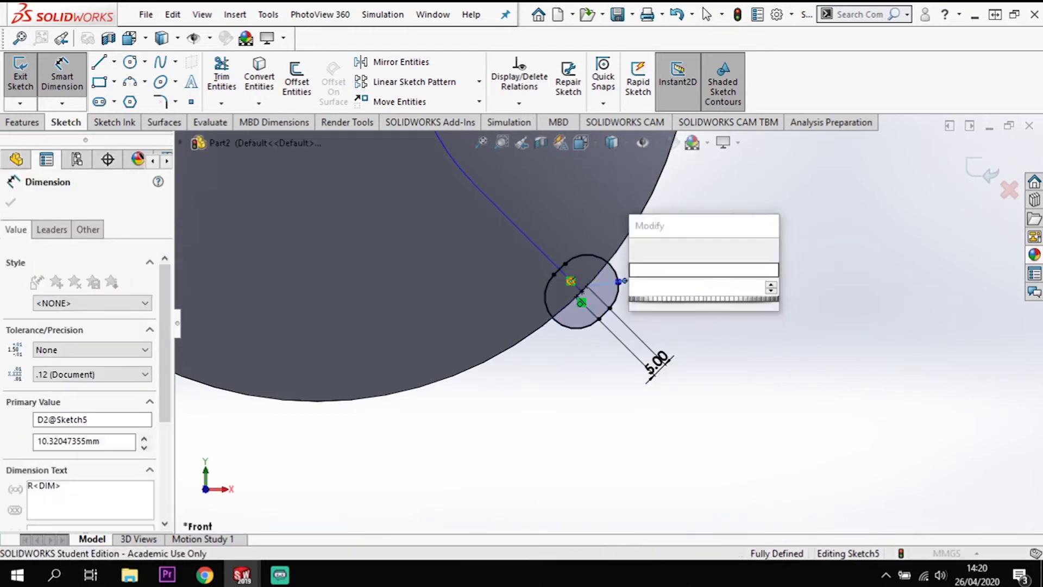
key(Return)
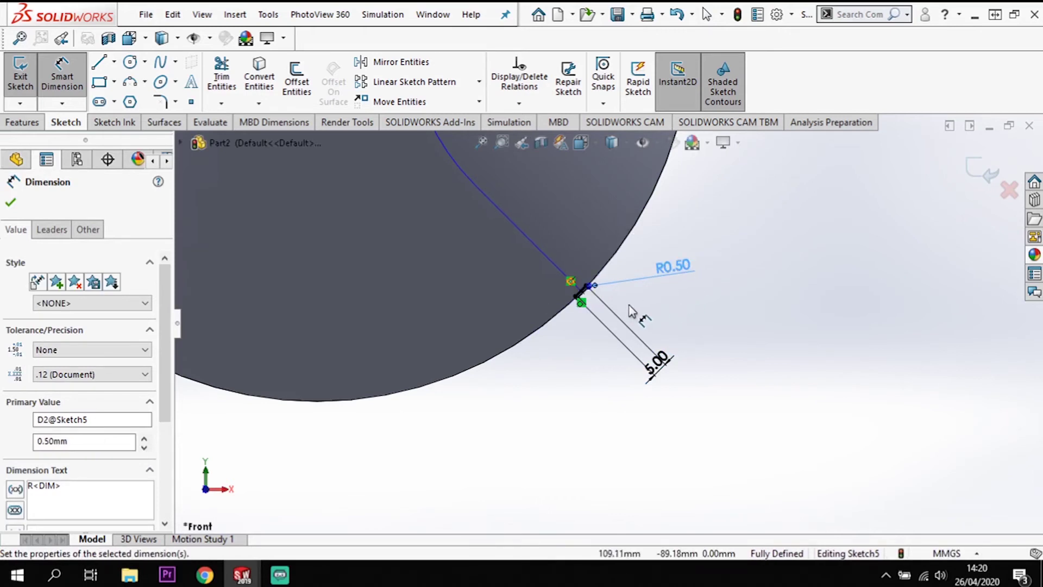
scroll(581, 307, down, 1)
scroll(579, 308, down, 1)
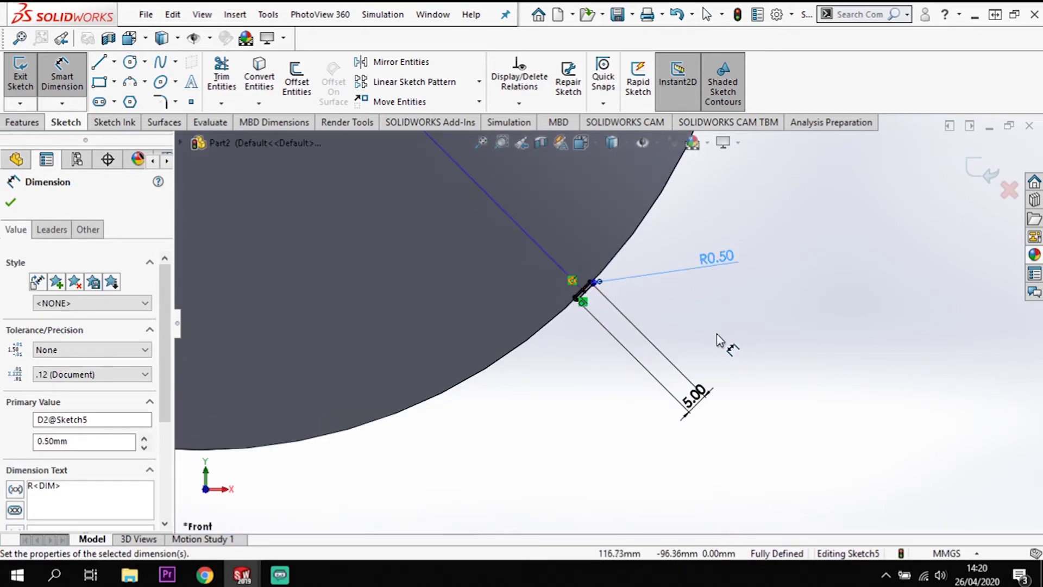
click(18, 124)
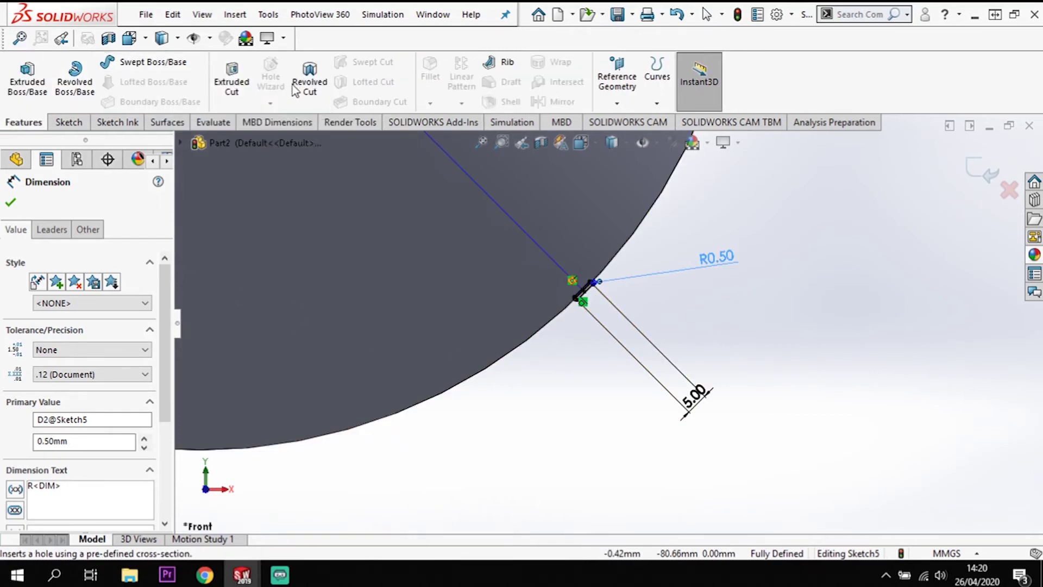
click(965, 168)
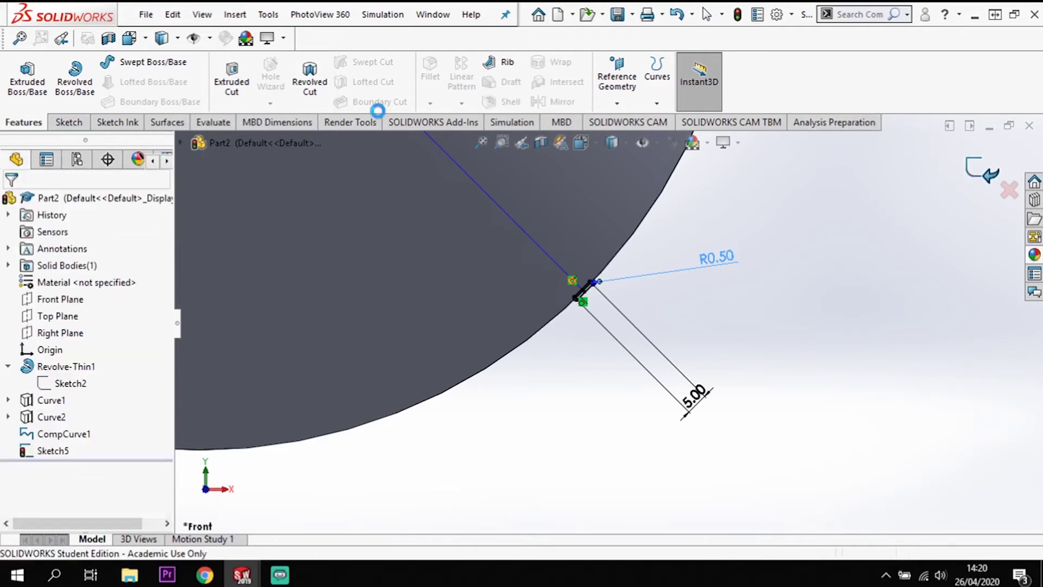
Step: Create Cut-Sweep1 using the Sketch5 slot as profile and CompCurve1 as path
click(369, 61)
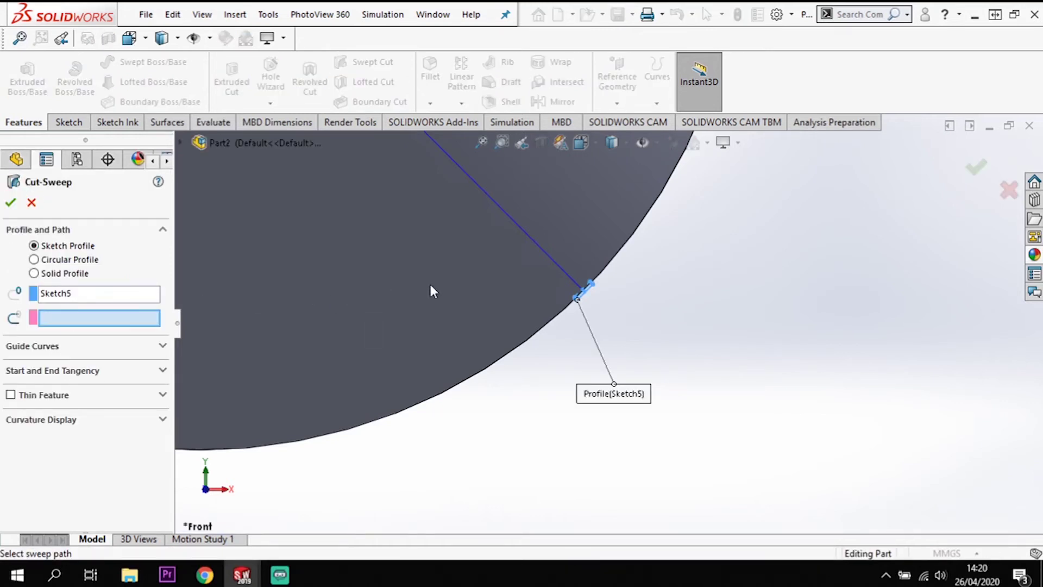
click(559, 266)
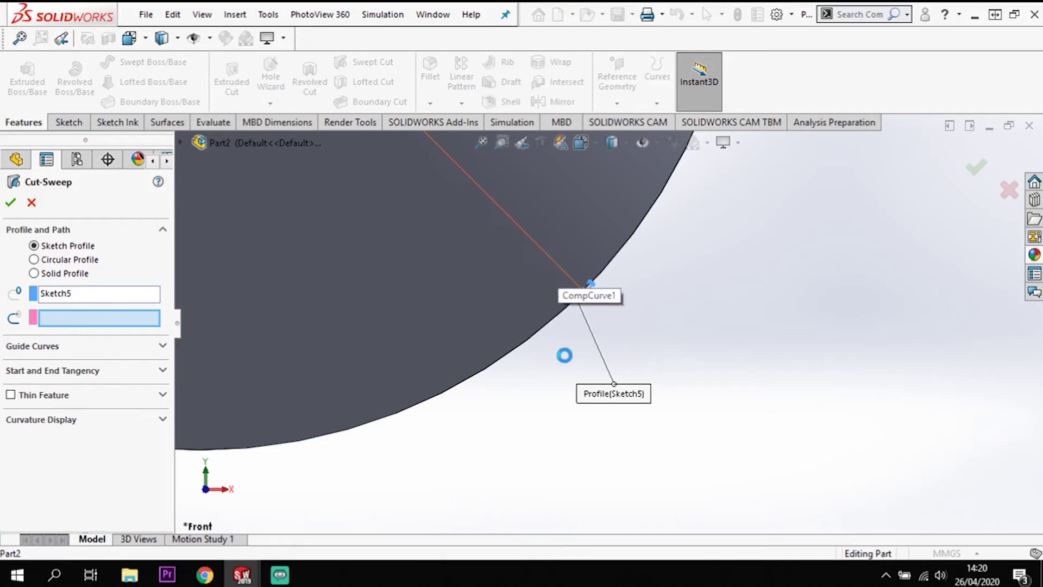
scroll(535, 412, up, 5)
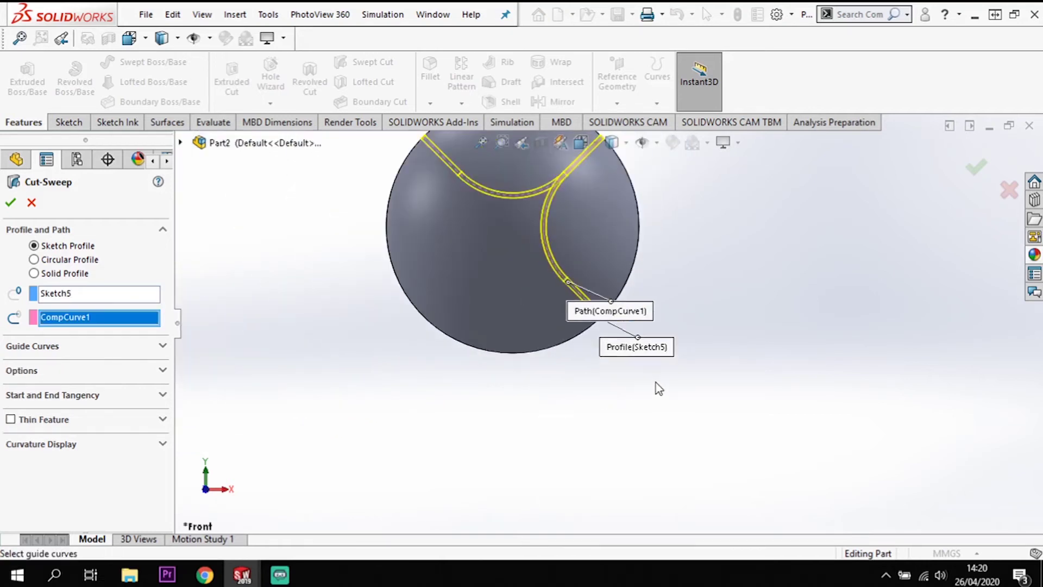
scroll(690, 345, up, 1)
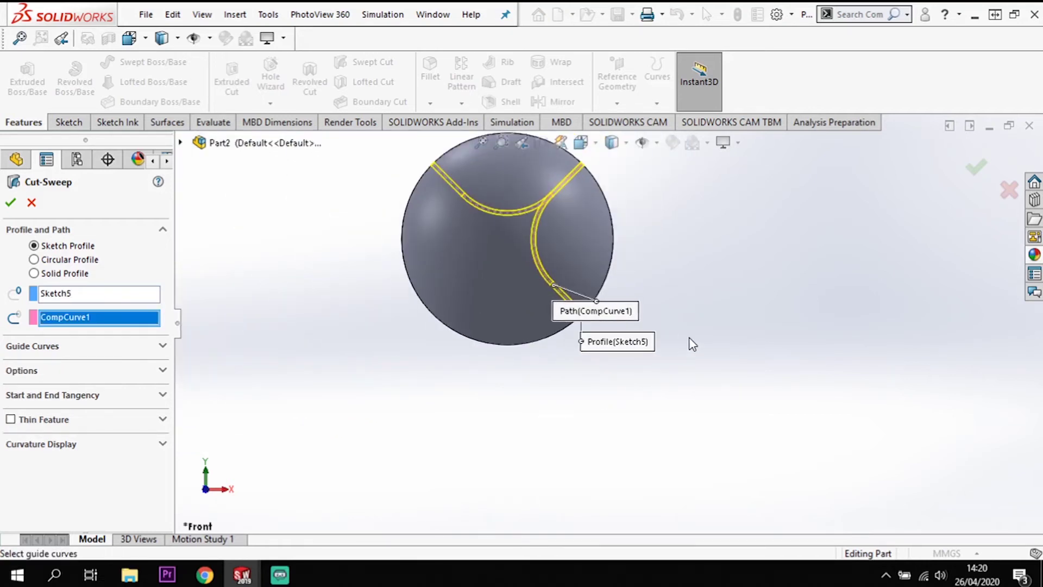
click(10, 205)
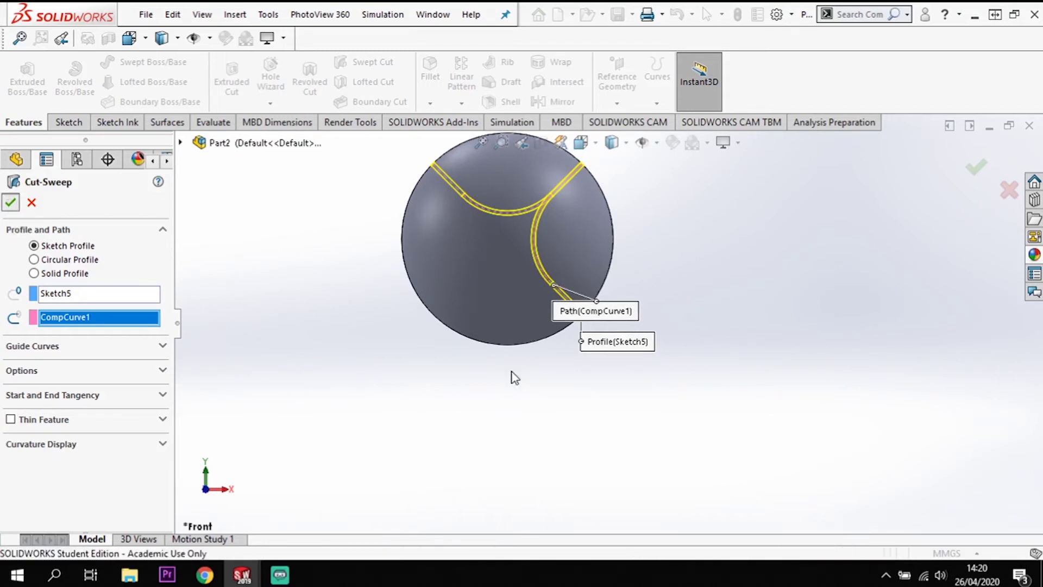
middle_drag(686, 289, 732, 308)
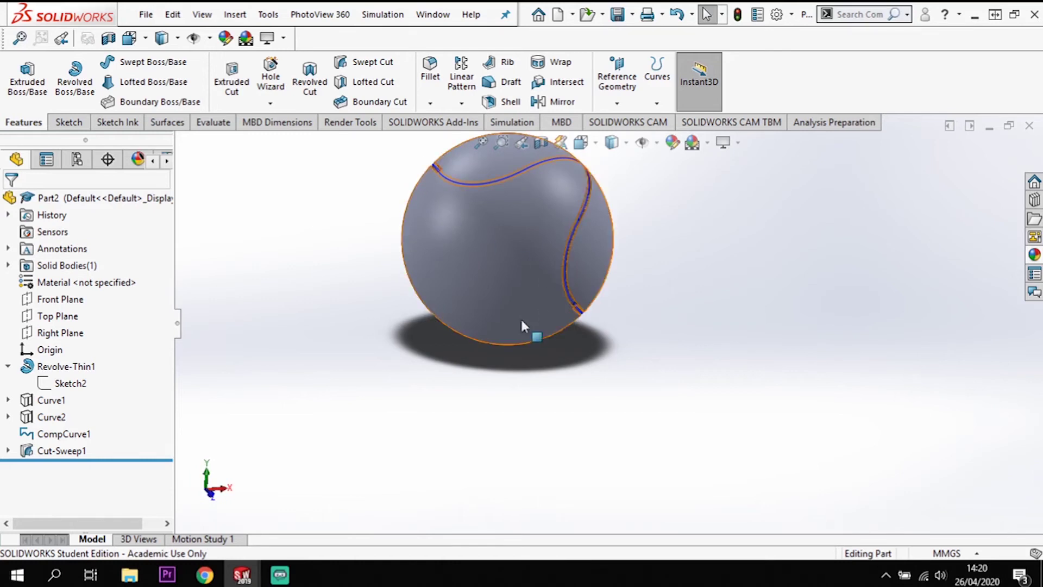
Step: Create reference axis Axis2 from the selected Right Plane and Top Plane
scroll(618, 256, up, 2)
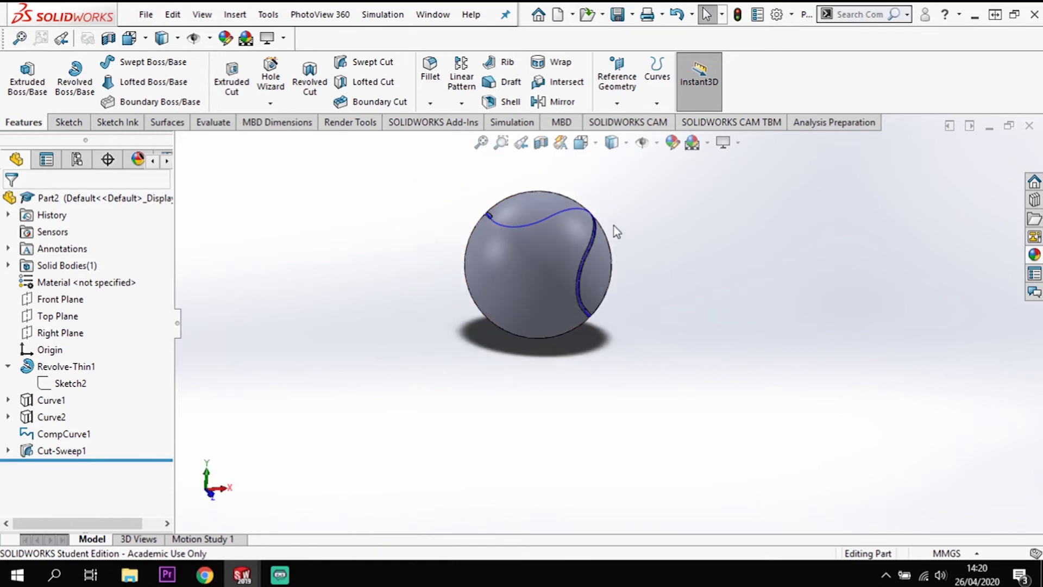
scroll(614, 226, down, 1)
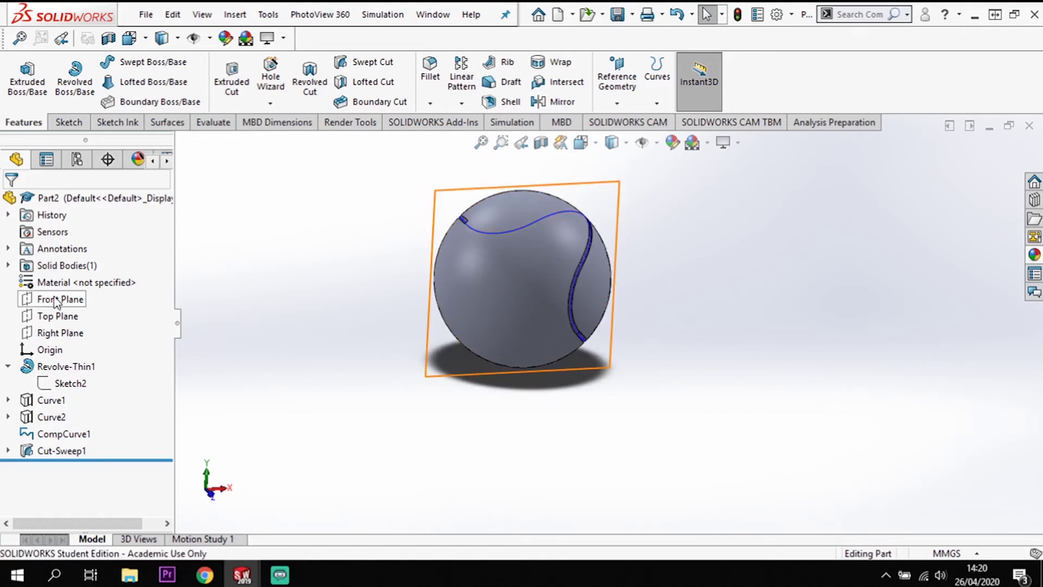
click(61, 332)
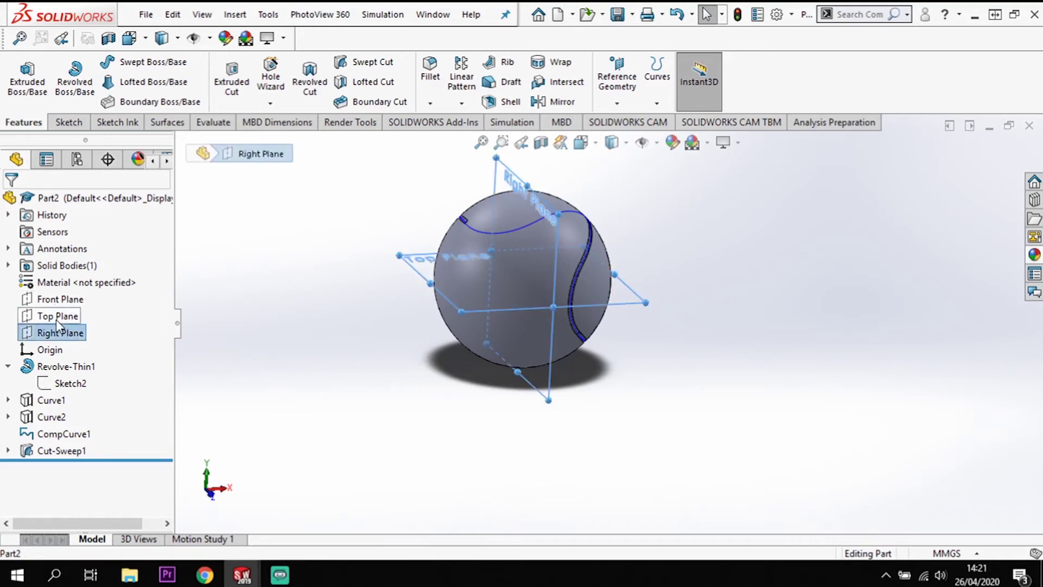
ctrl+click(57, 319)
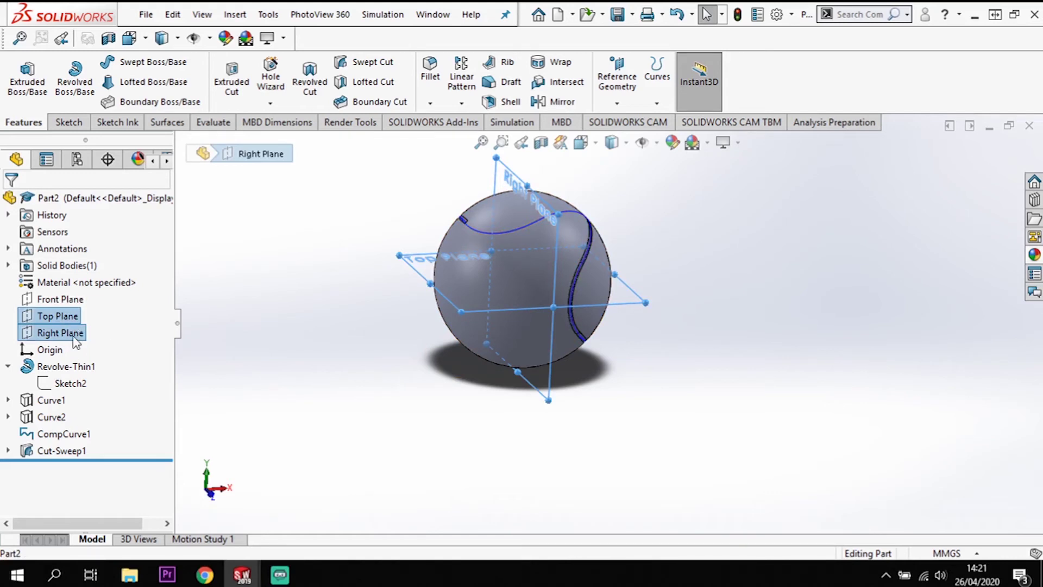
click(657, 102)
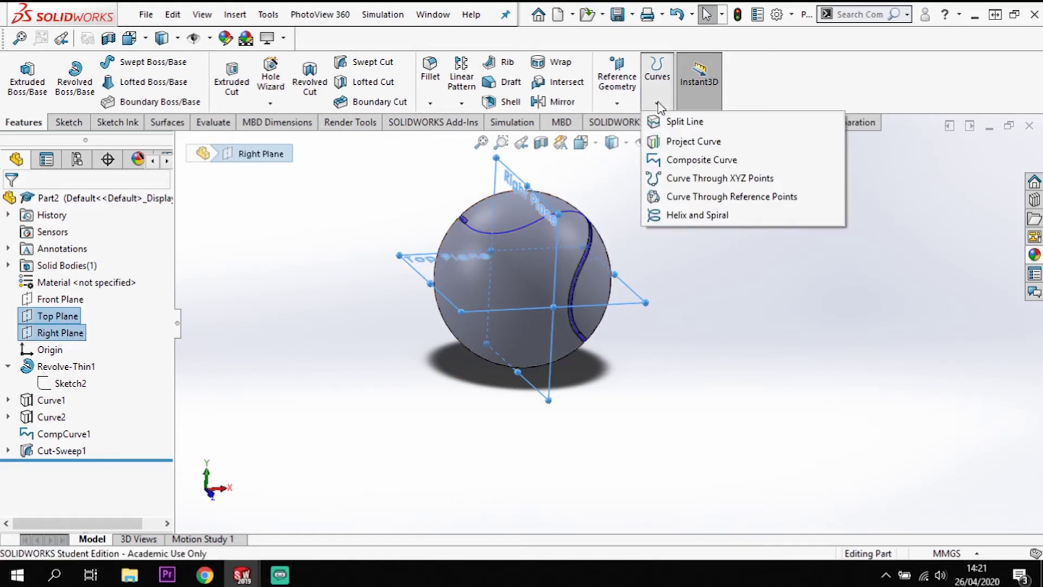
click(618, 103)
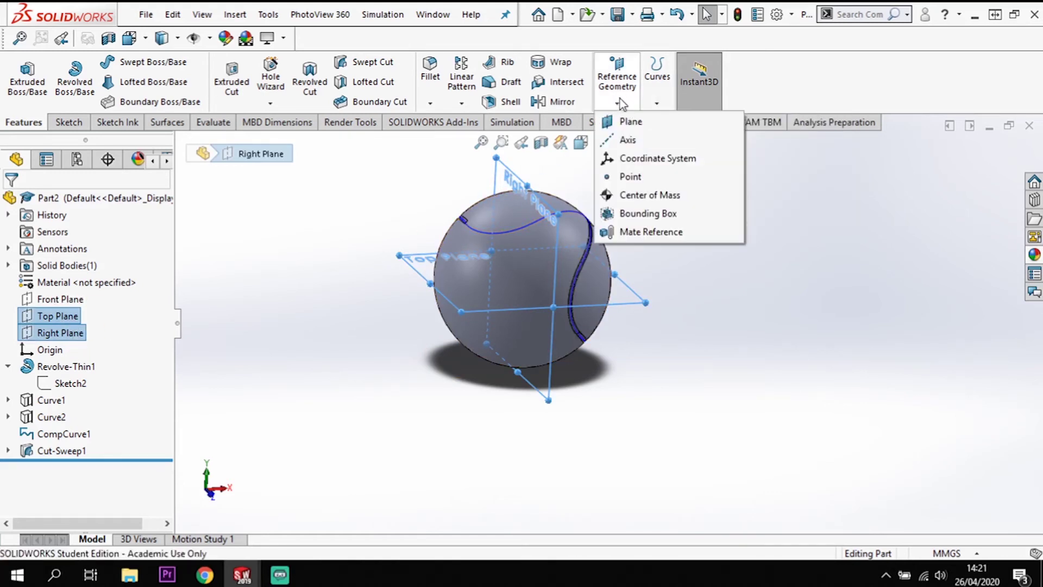
click(625, 139)
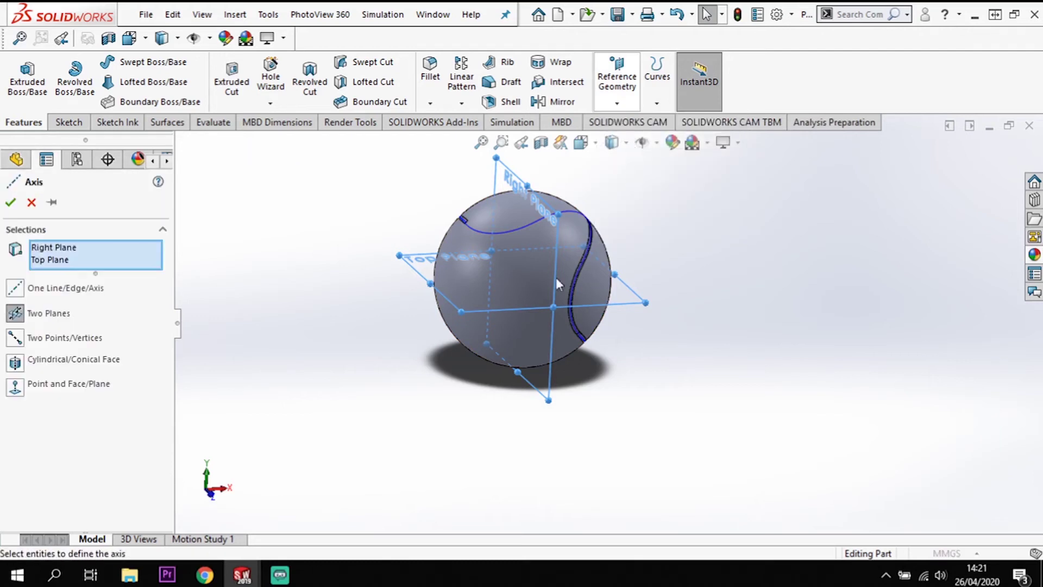
click(10, 203)
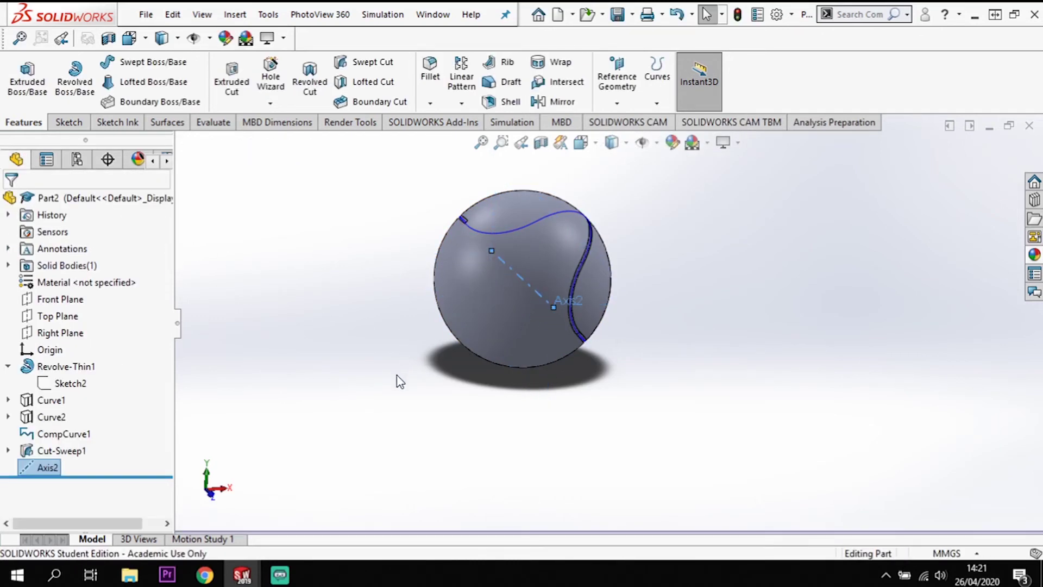
Step: Circularly pattern Cut-Sweep1 about Axis2 with 2 equally spaced instances over 360°
click(461, 102)
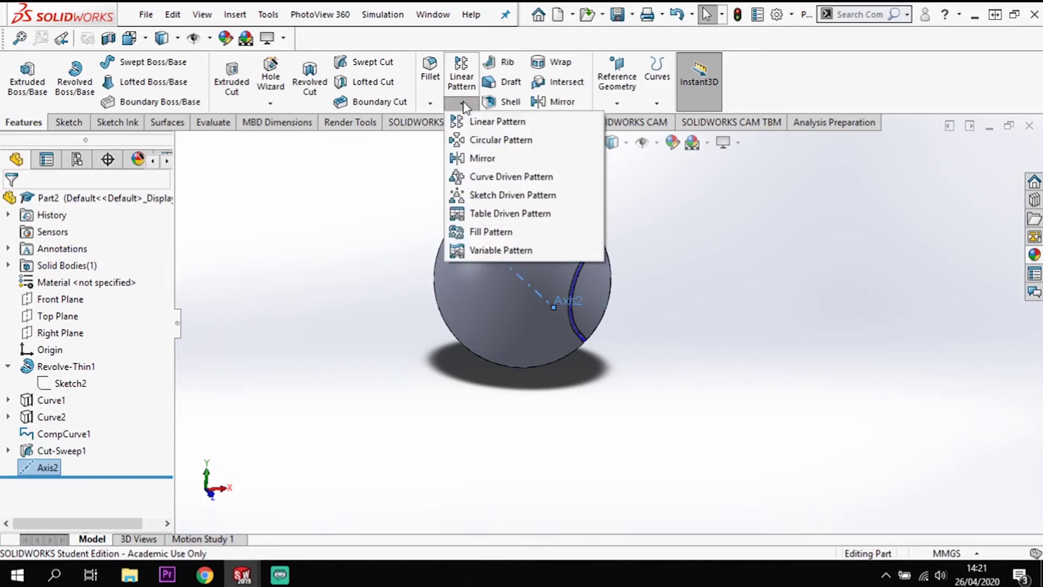
click(482, 140)
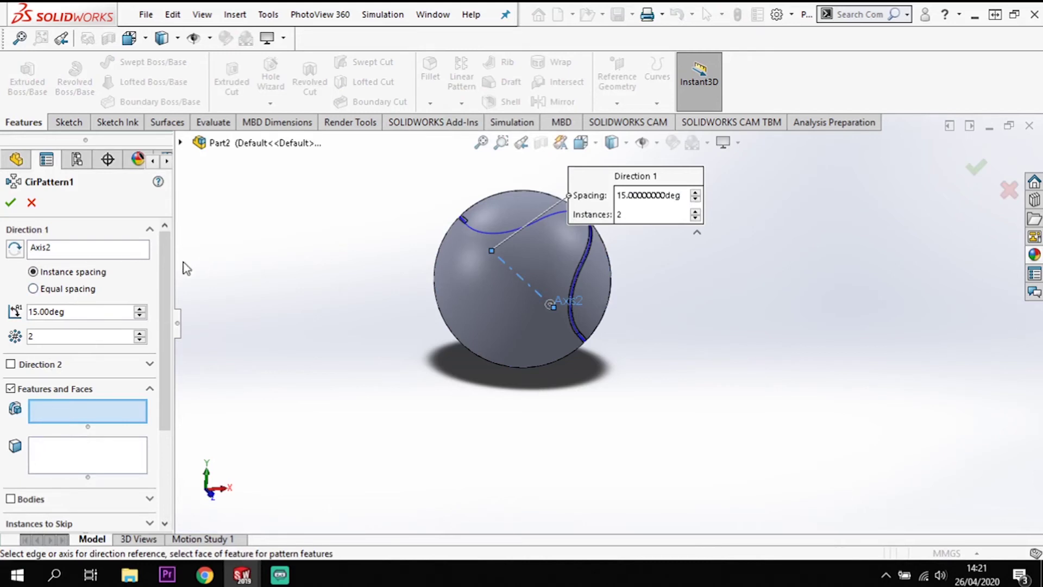
click(180, 143)
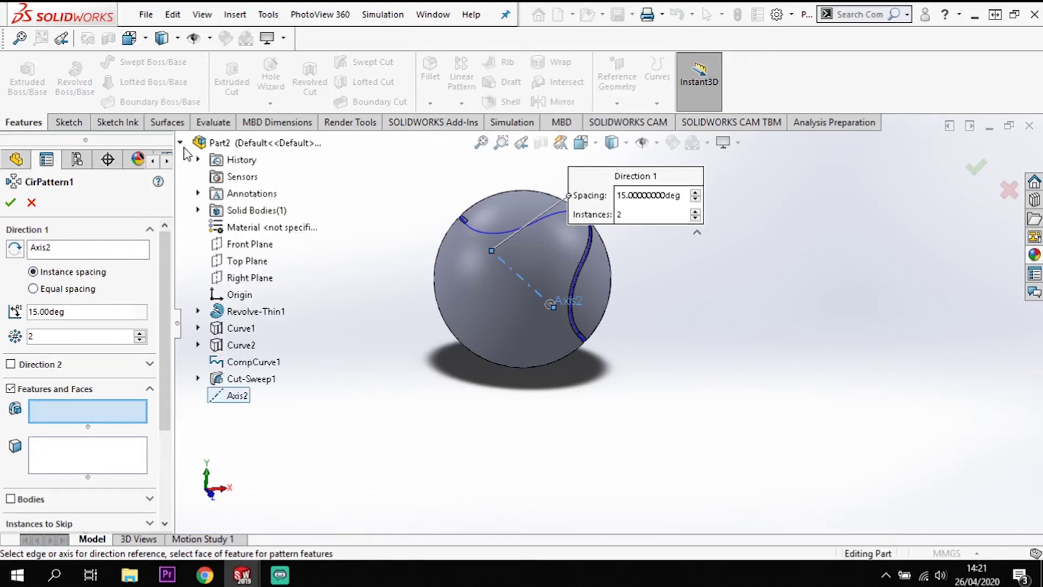
click(251, 379)
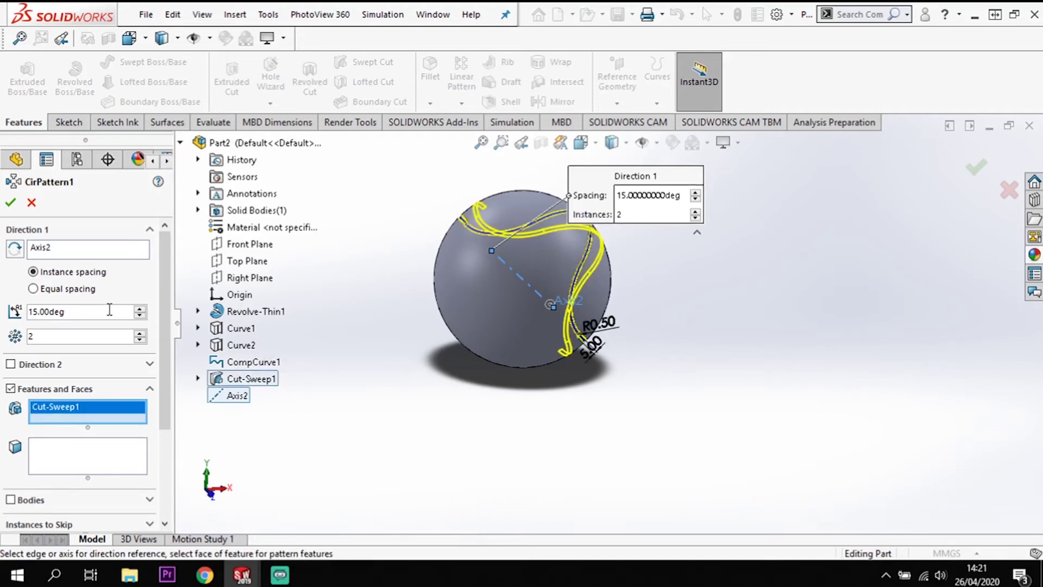
click(35, 289)
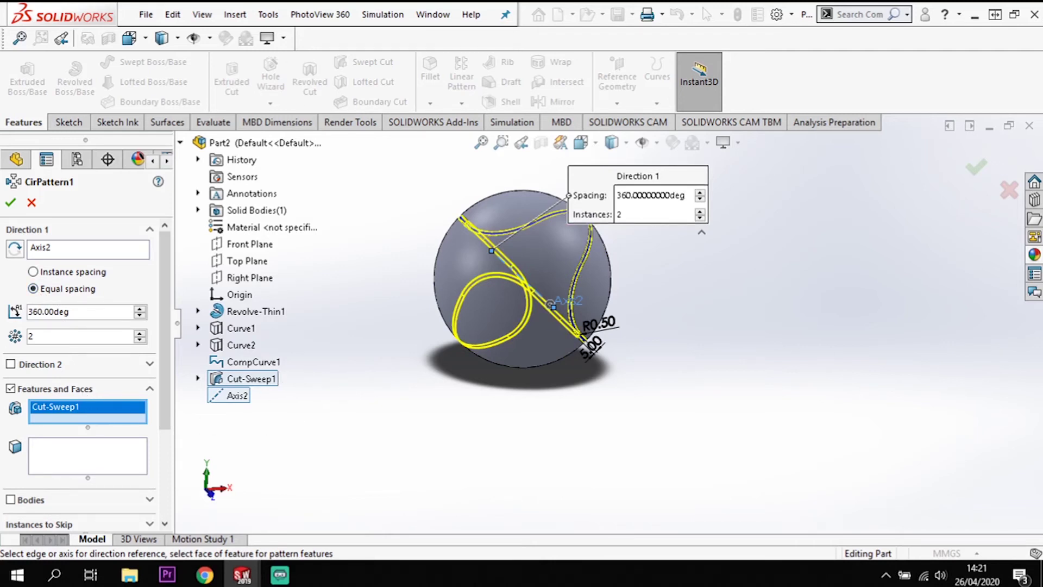
middle_drag(507, 400, 526, 437)
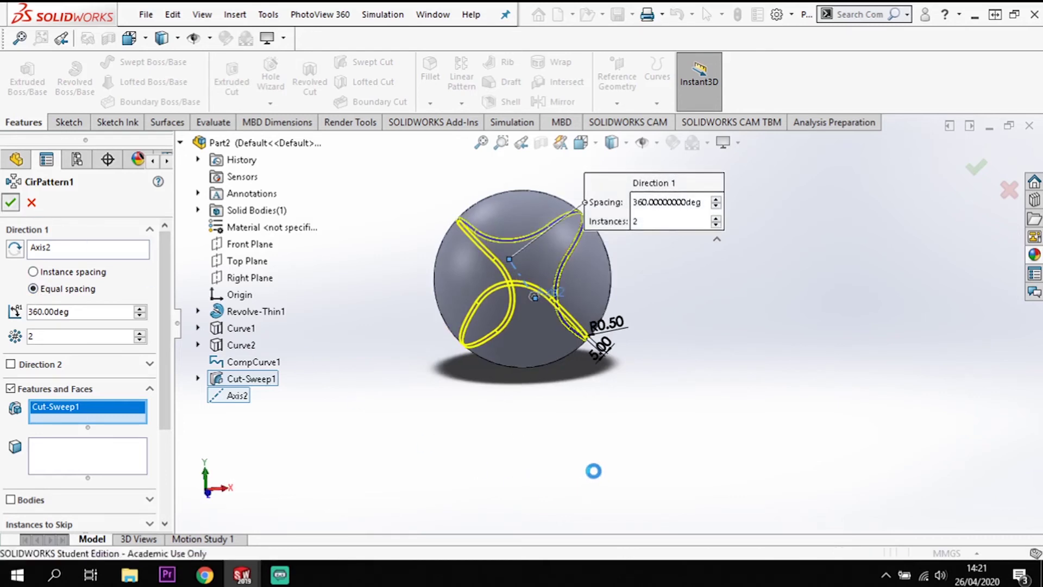
middle_drag(596, 466, 614, 450)
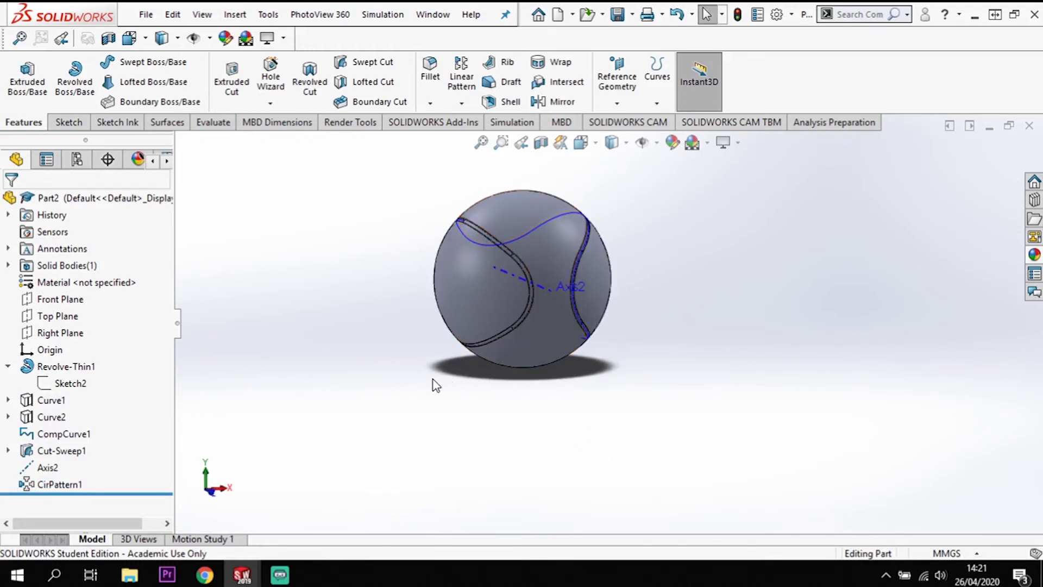
Step: Orient the ball to the Front view
middle_drag(688, 337, 629, 302)
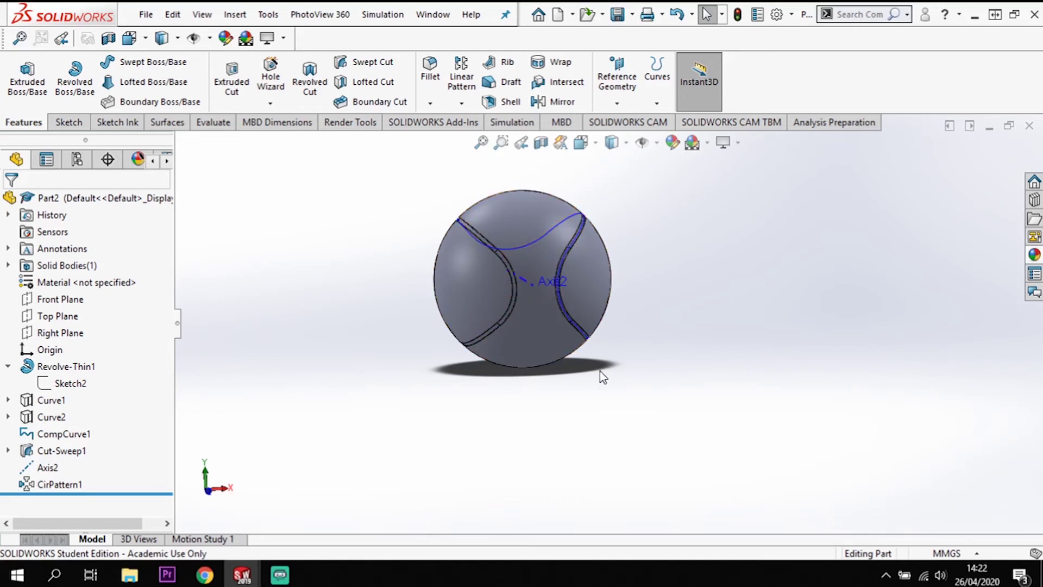
key(space)
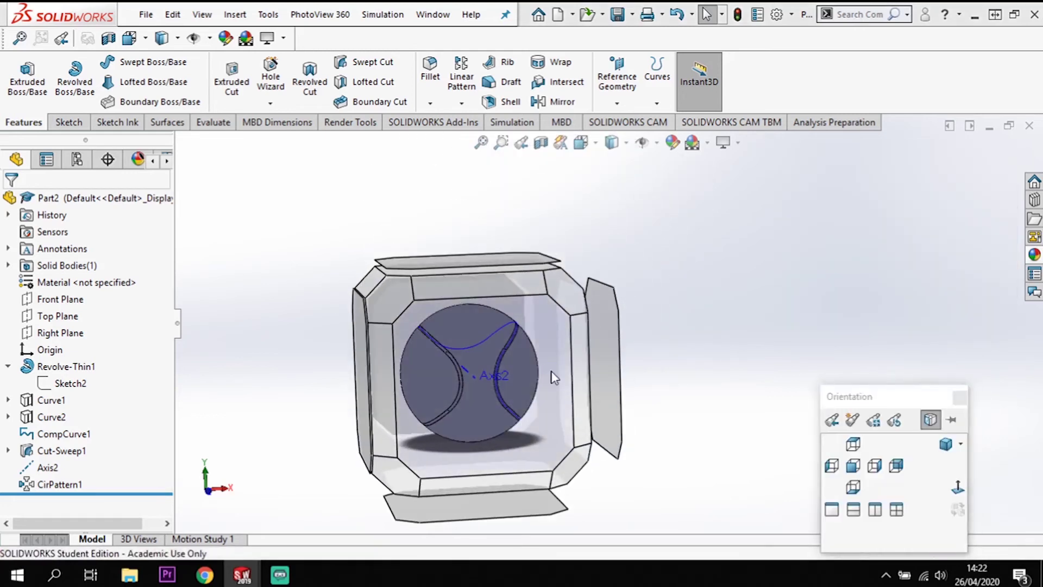
click(551, 371)
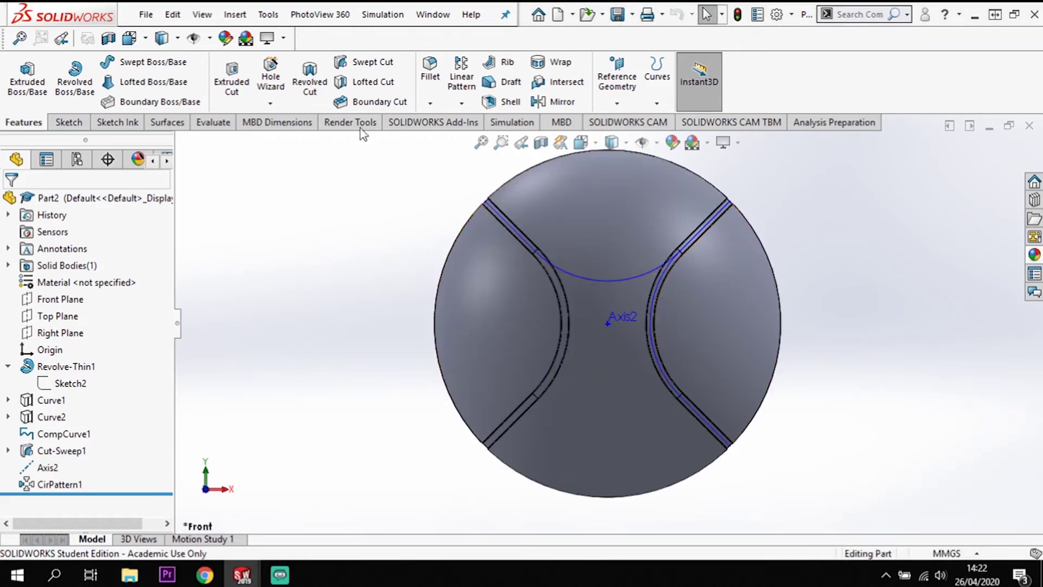
Step: Start a new sketch and get the line variants ready for a centerline
click(79, 123)
click(20, 71)
click(113, 62)
Step: On the Front Plane, draw a horizontal centerline from the axis to the ball's left edge
click(129, 100)
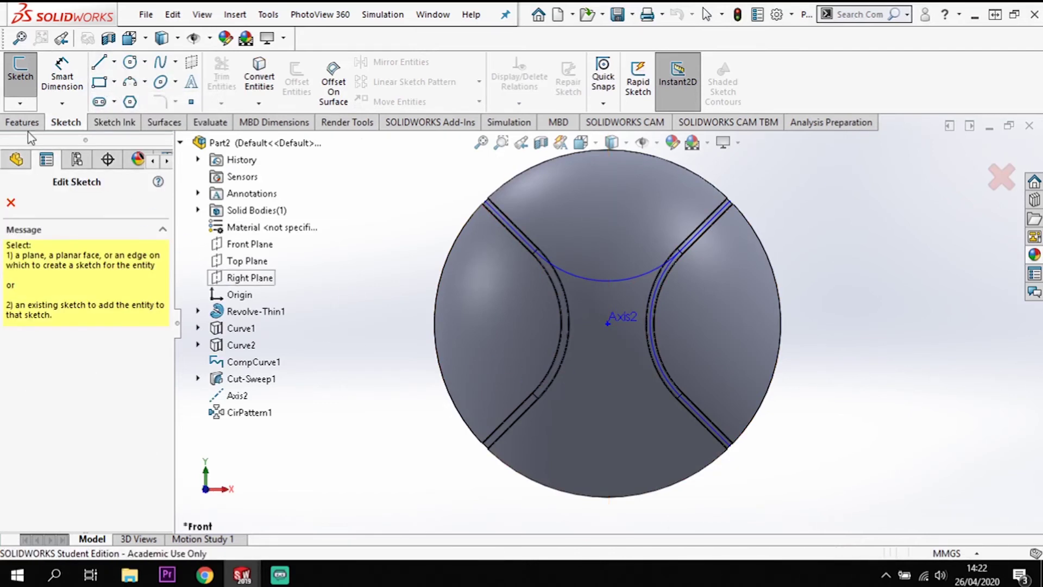
click(250, 244)
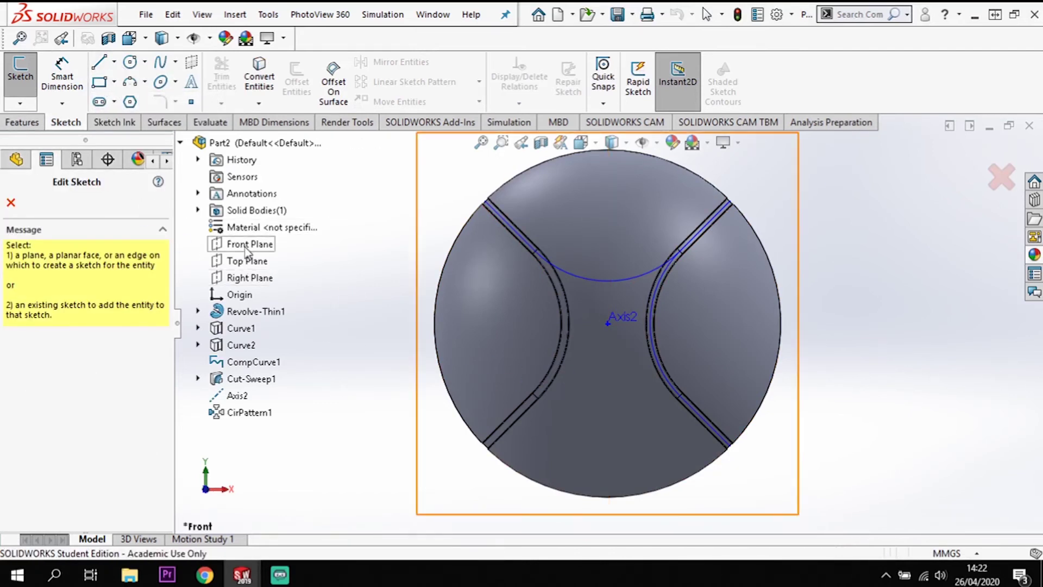
click(608, 323)
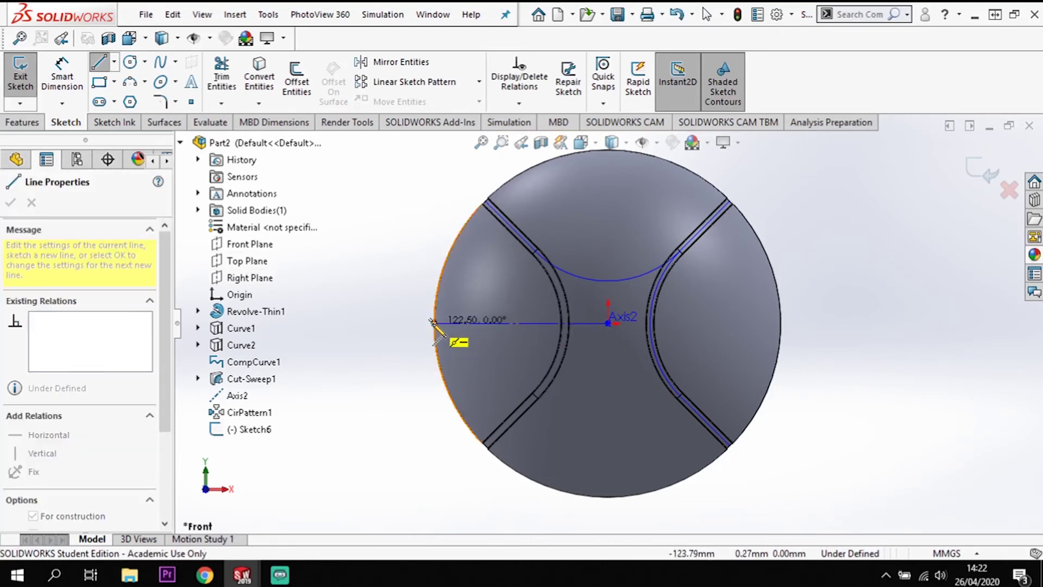
click(433, 323)
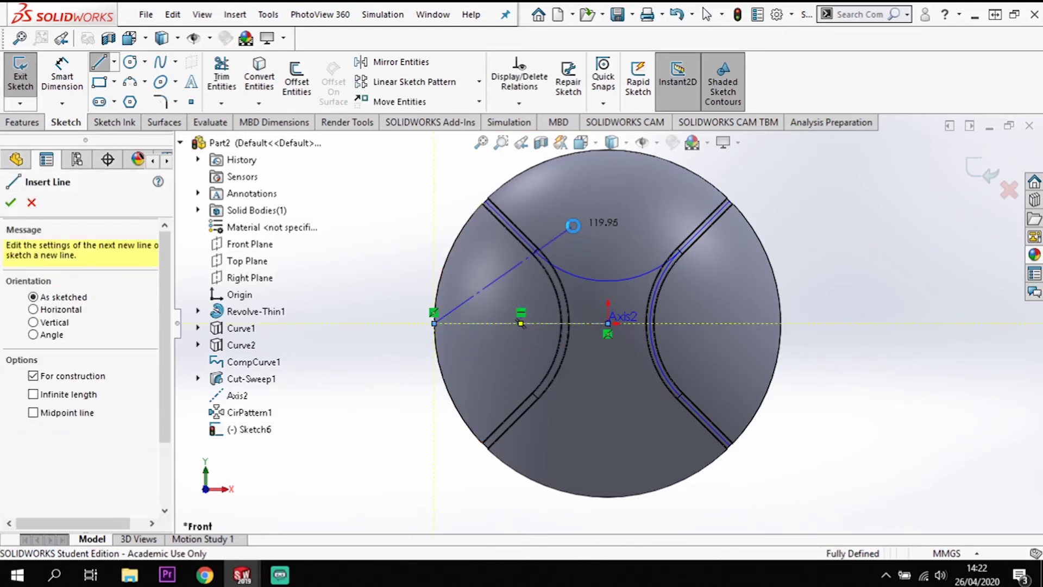
key(Escape)
key(Escape)
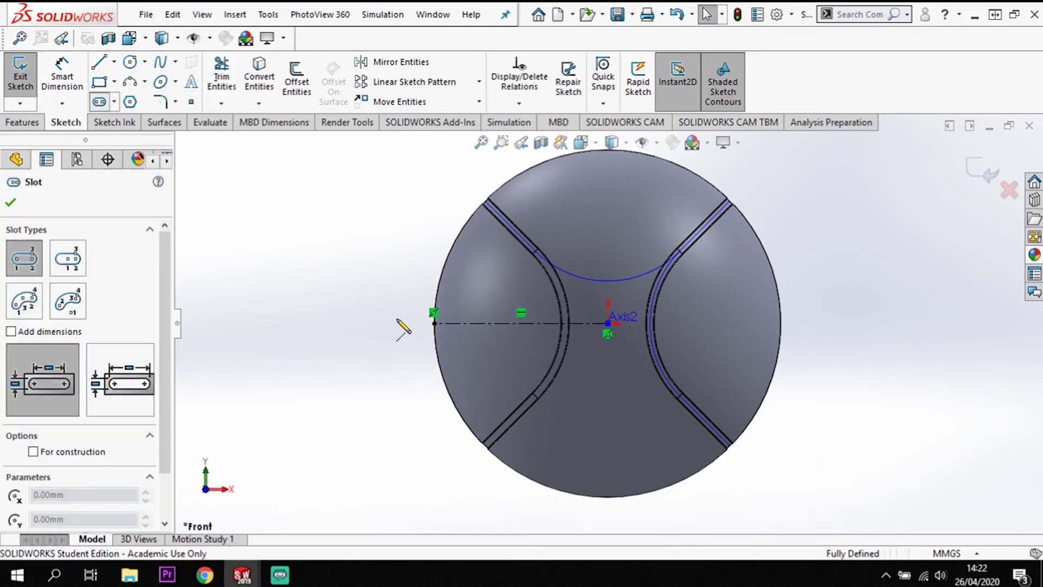
Step: Draw a small vertical straight slot at the ball's left edge
click(412, 323)
click(410, 344)
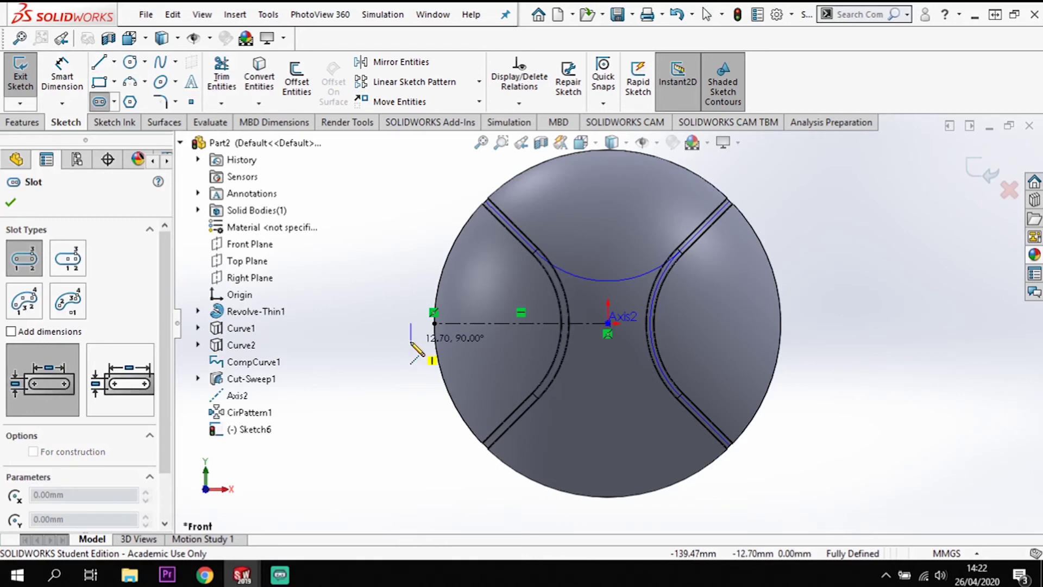
click(435, 338)
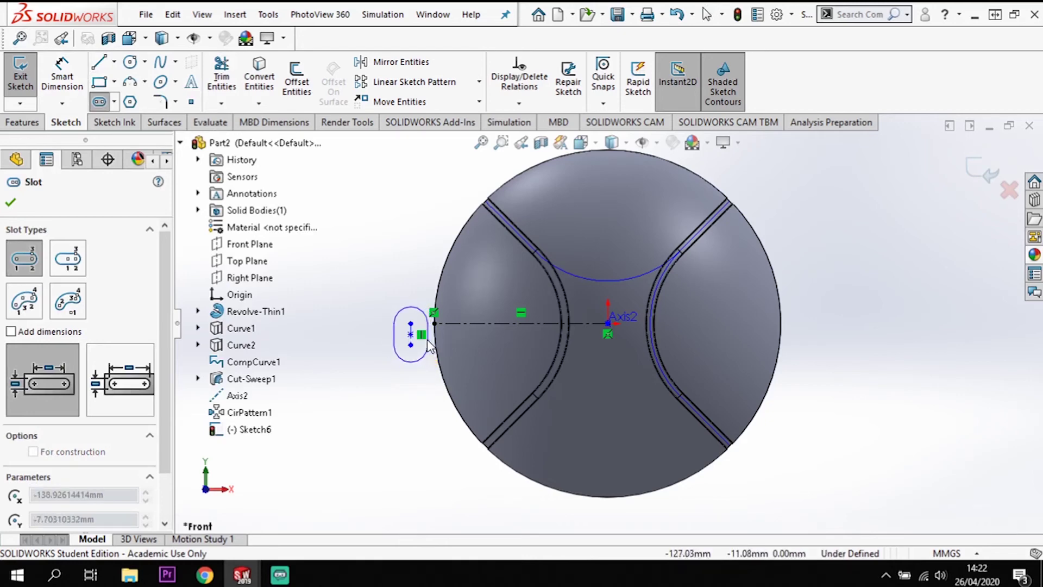
click(426, 344)
key(Escape)
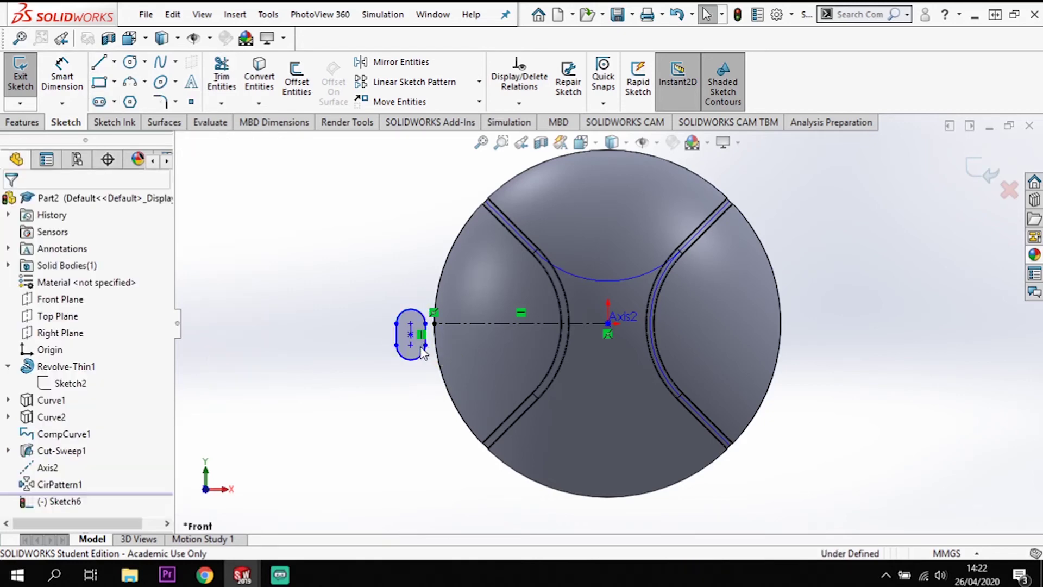
scroll(417, 357, down, 4)
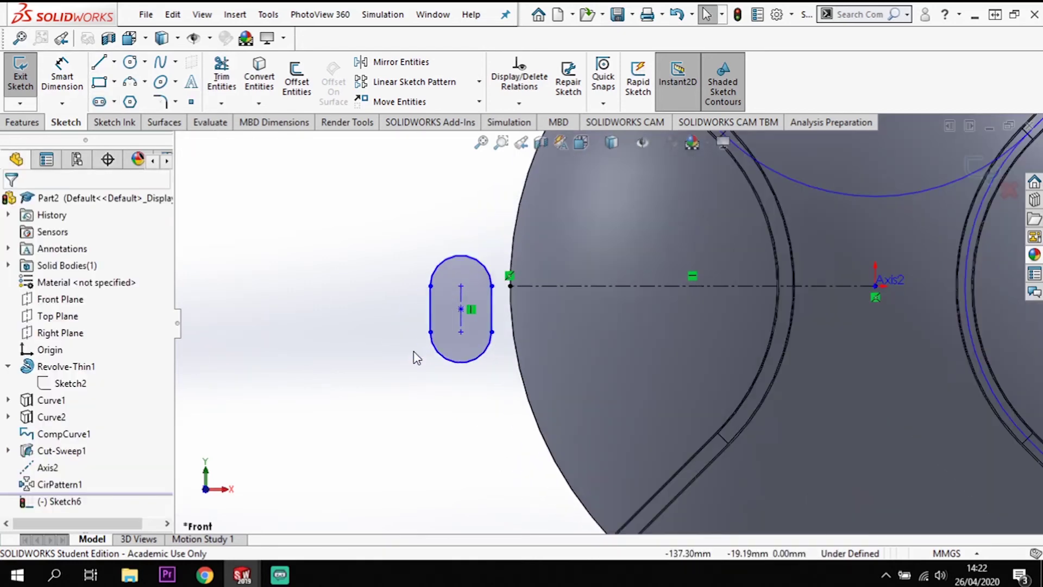
Step: Make the slot centre coincident with the axis point and its side tangent to the ball edge
click(462, 312)
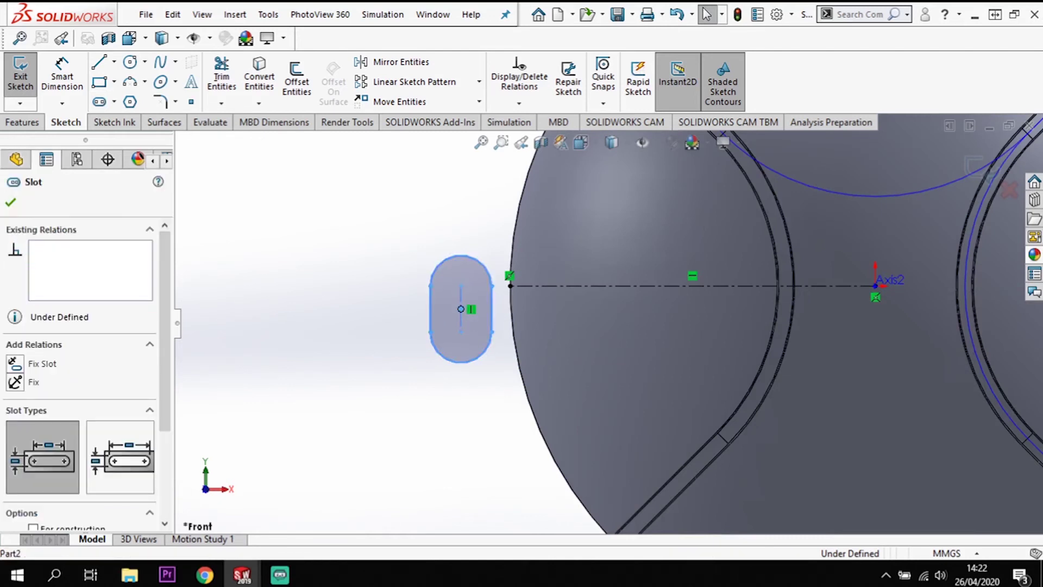
click(509, 285)
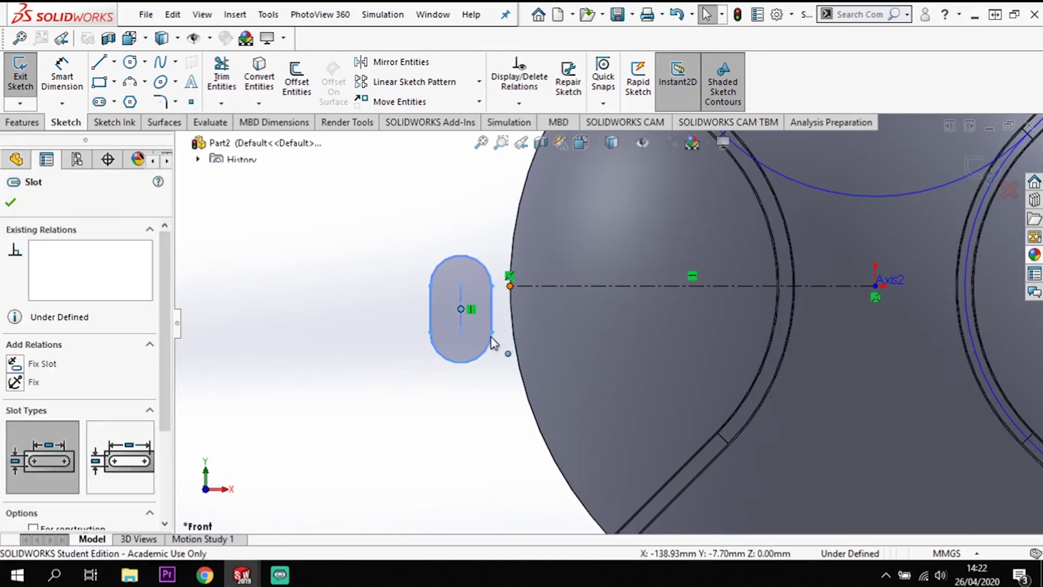
ctrl+click(491, 331)
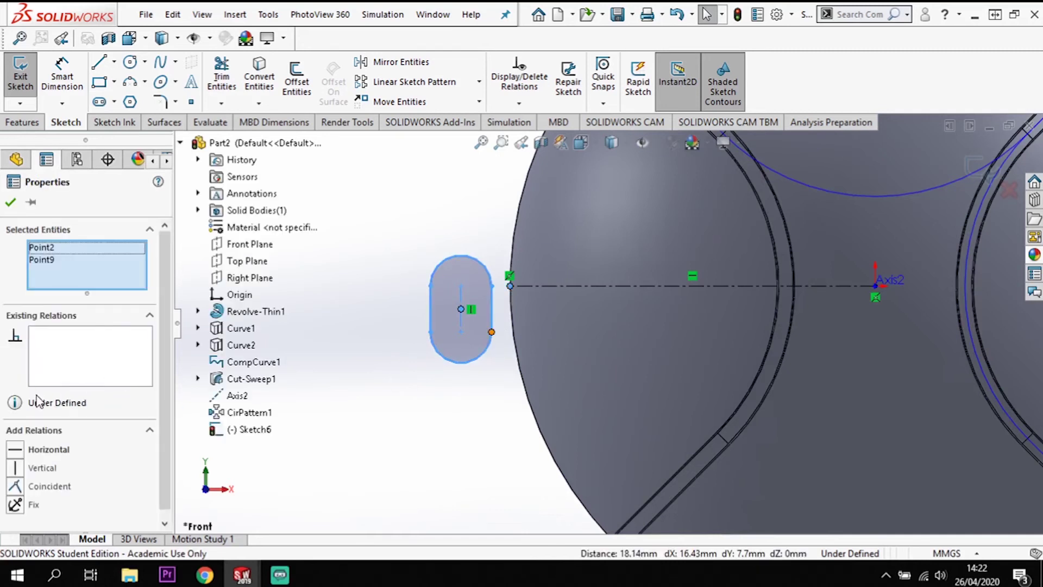
click(16, 486)
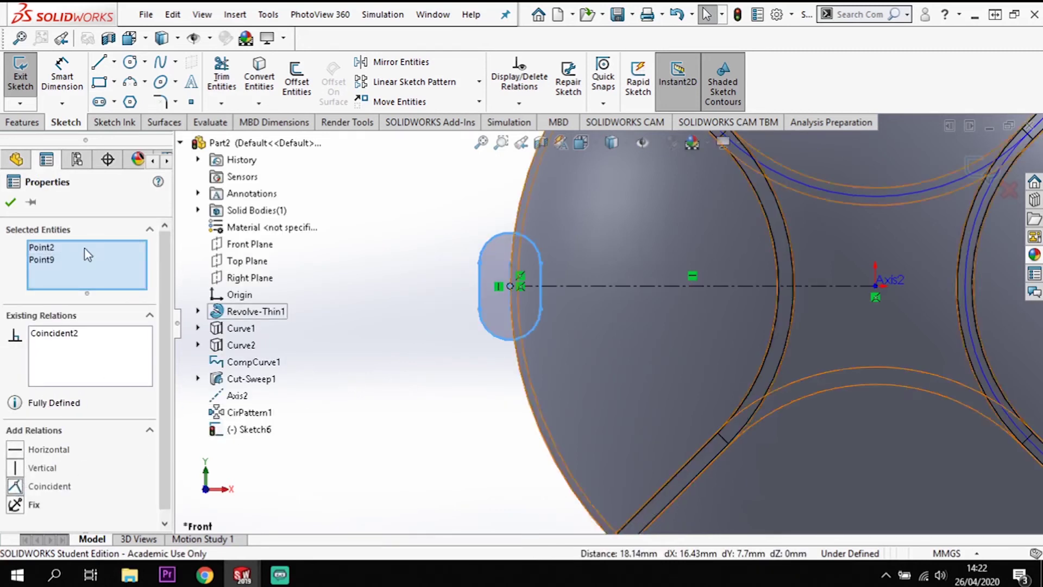
click(10, 203)
click(522, 441)
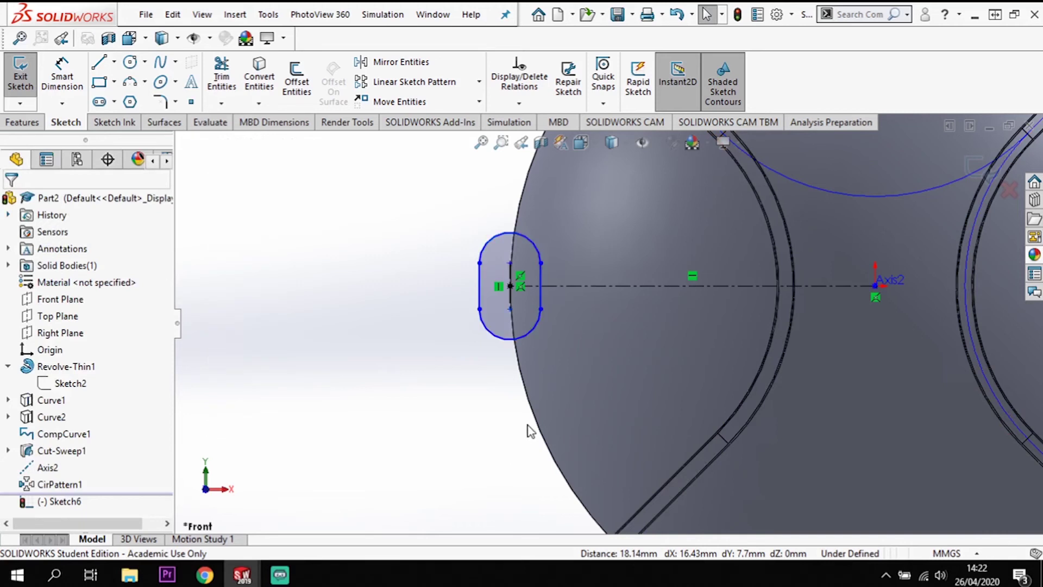
click(532, 418)
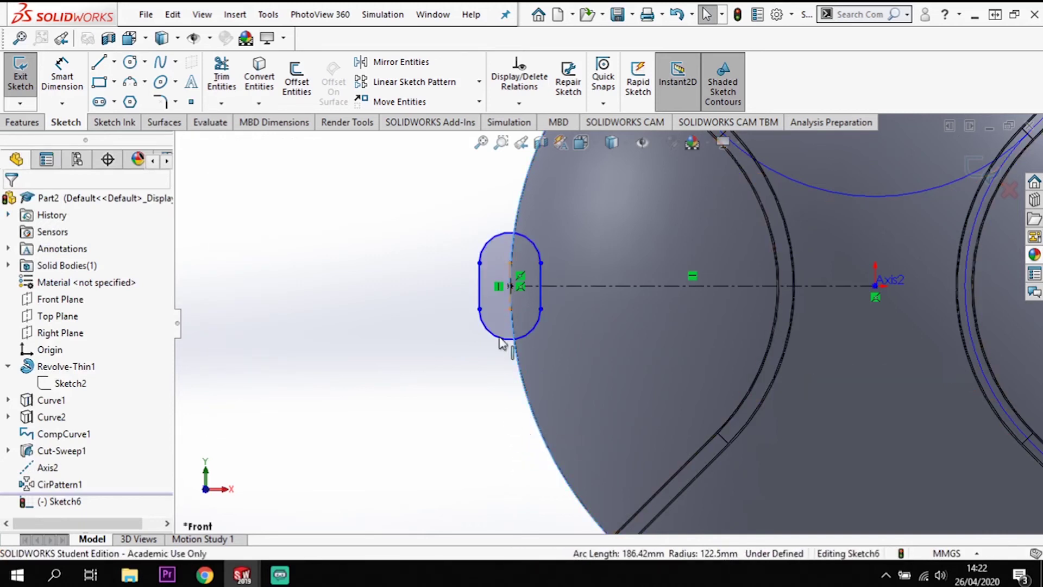
ctrl+click(479, 288)
click(14, 467)
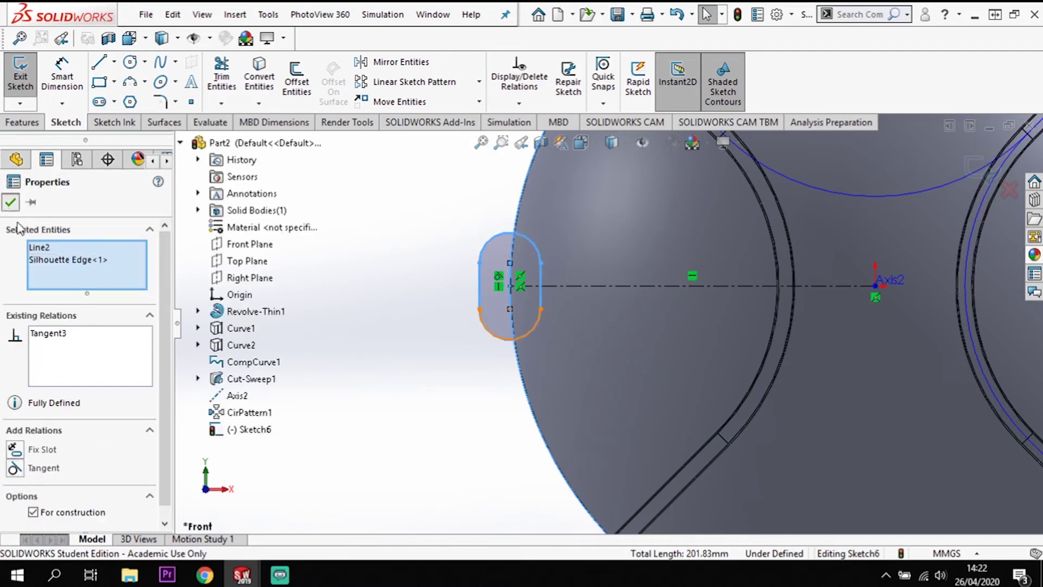
click(10, 202)
Step: Dimension the slot with a 5 mm length and a 0.5 mm radius
click(60, 64)
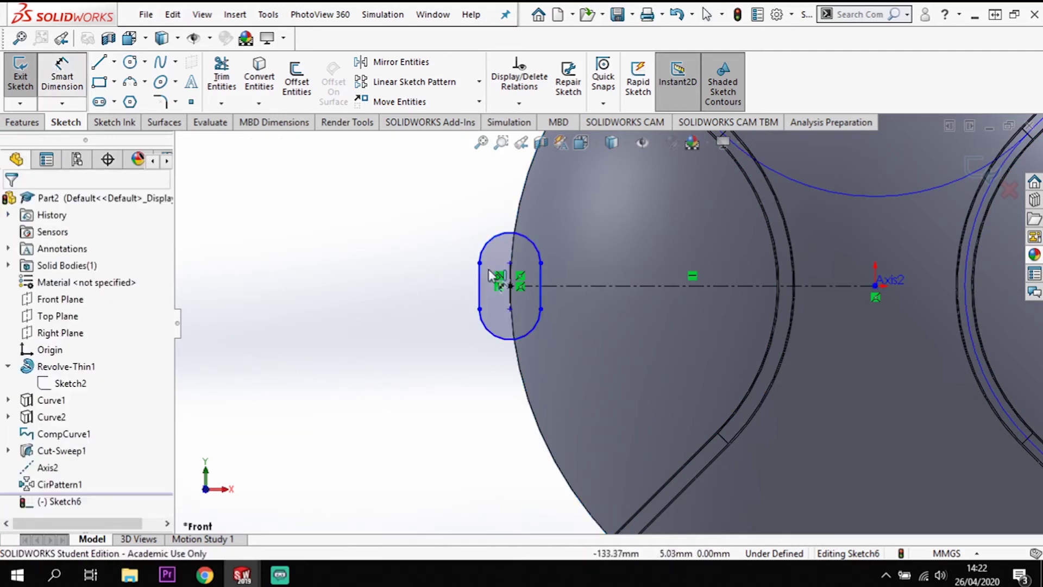
click(418, 285)
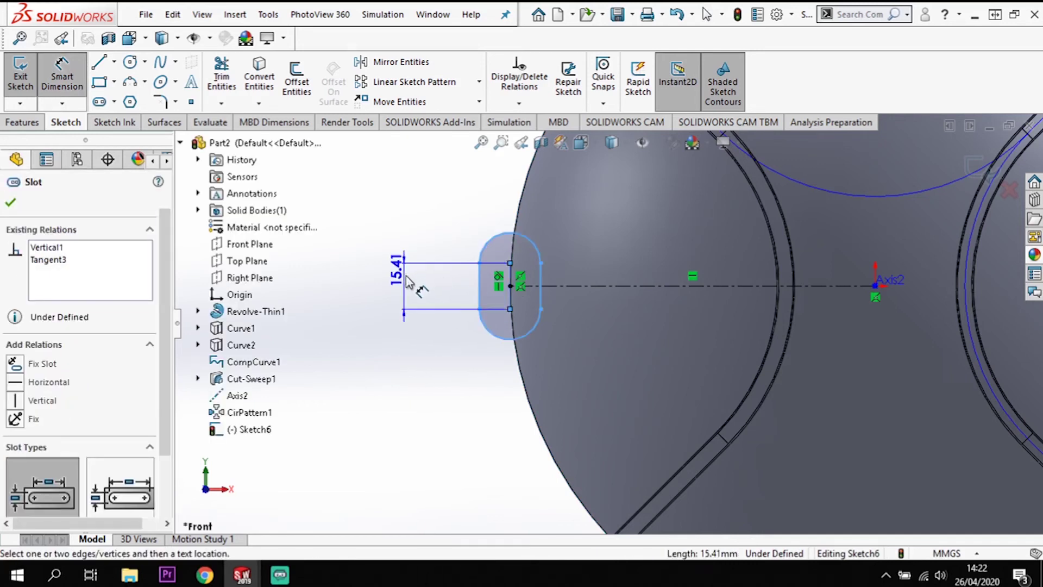
click(406, 289)
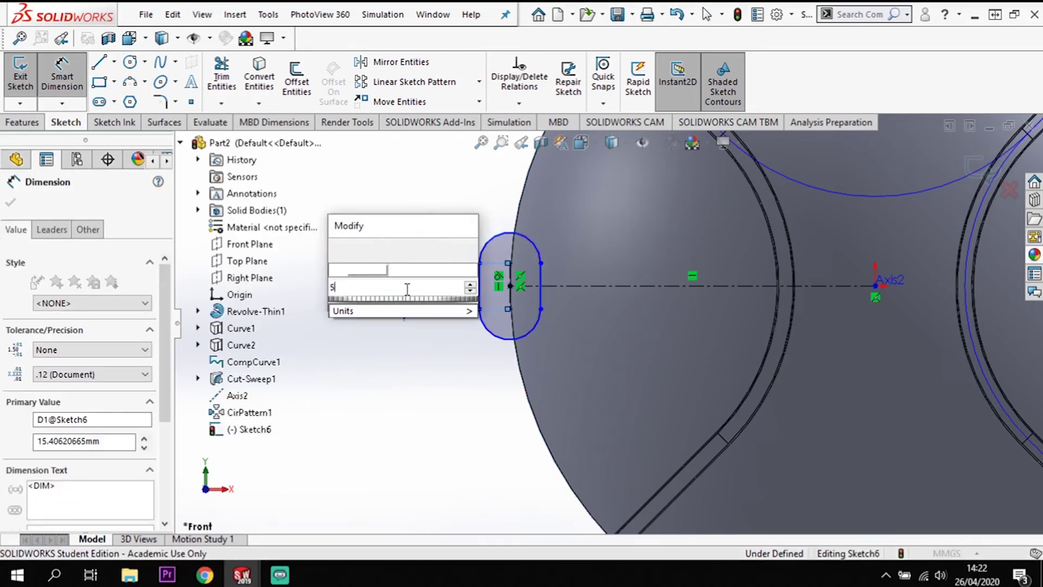
key(Return)
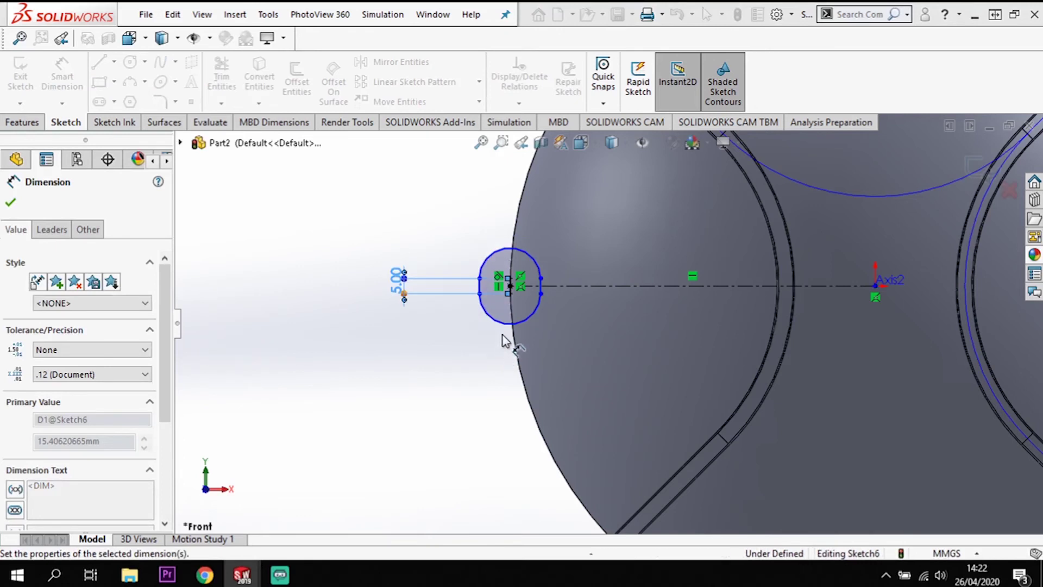
click(495, 325)
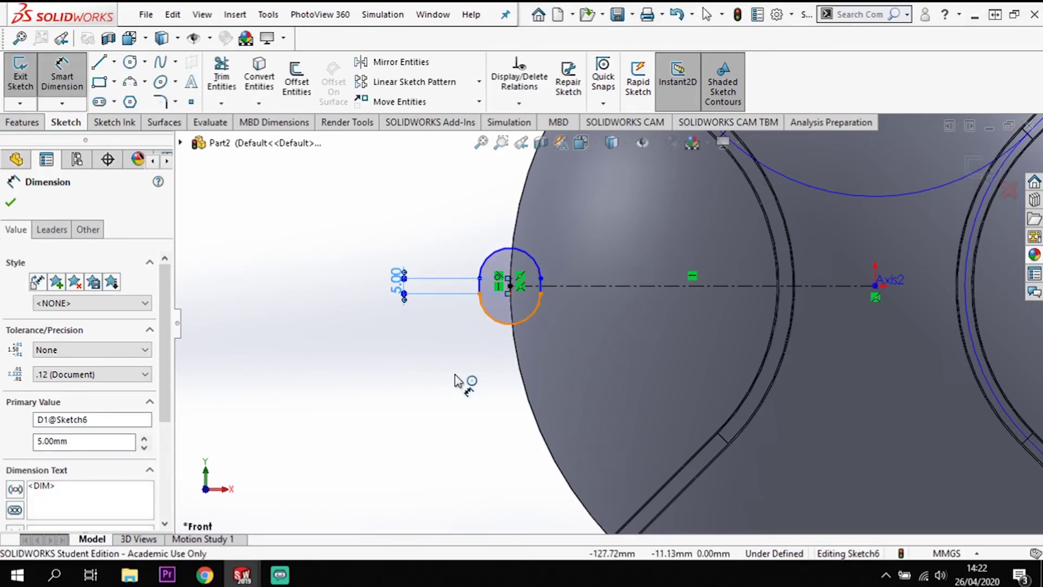
click(440, 385)
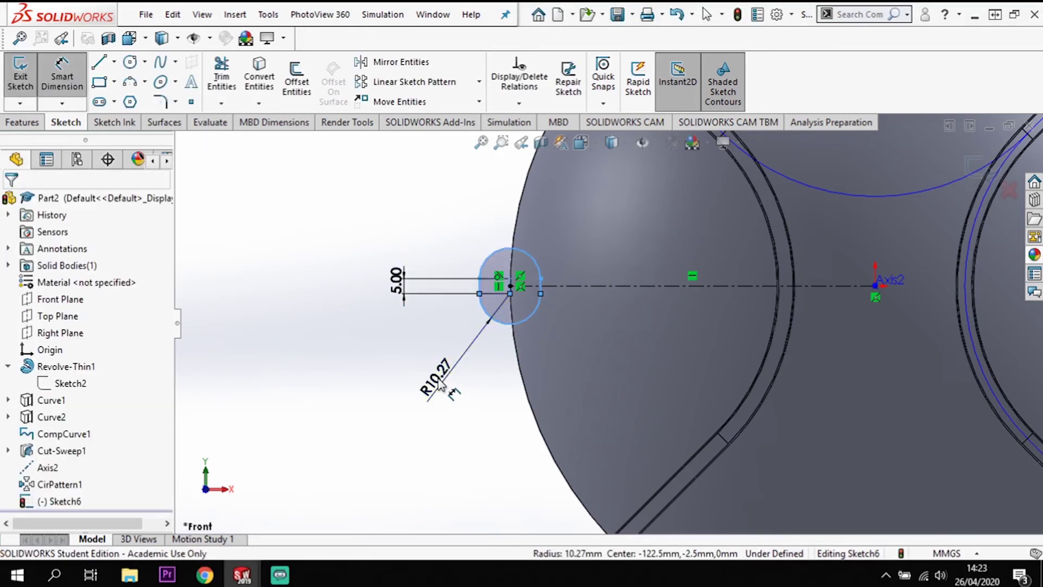
key(Return)
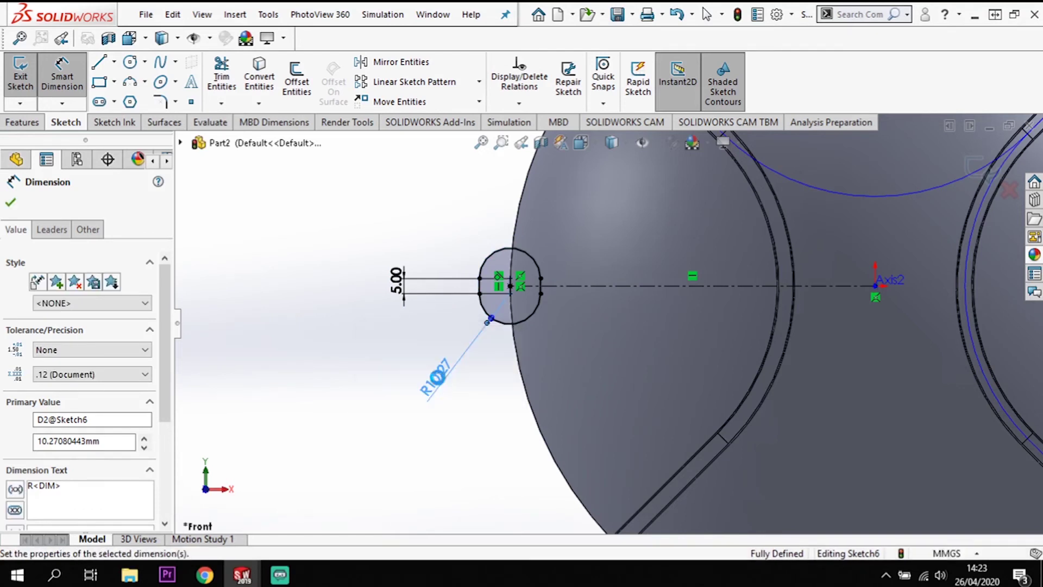
double_click(437, 377)
text(0.5)
key(Return)
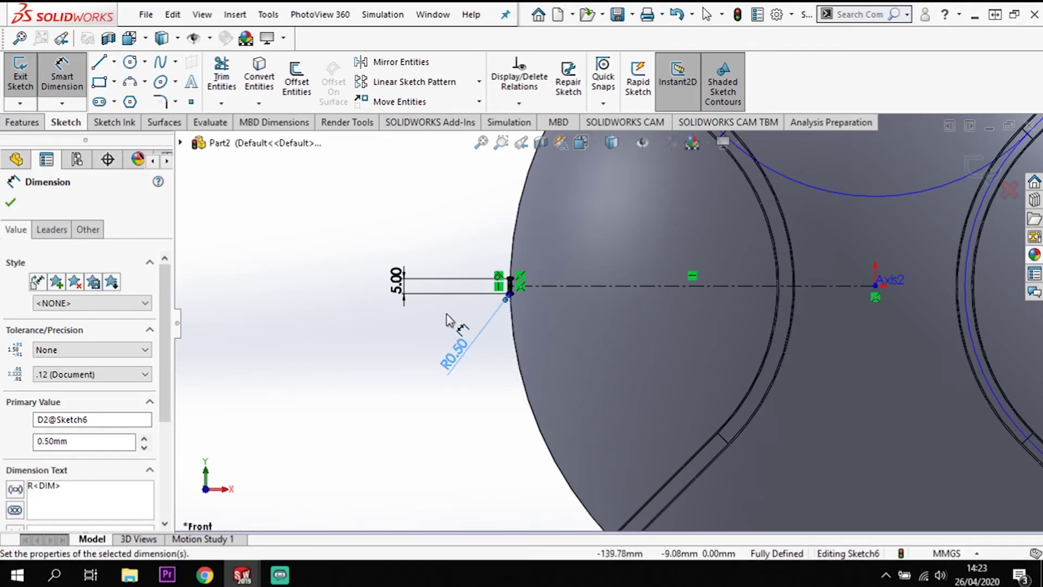
Step: Exit the slot sketch and create a reference axis where the Front and Right planes intersect
key(z)
click(978, 176)
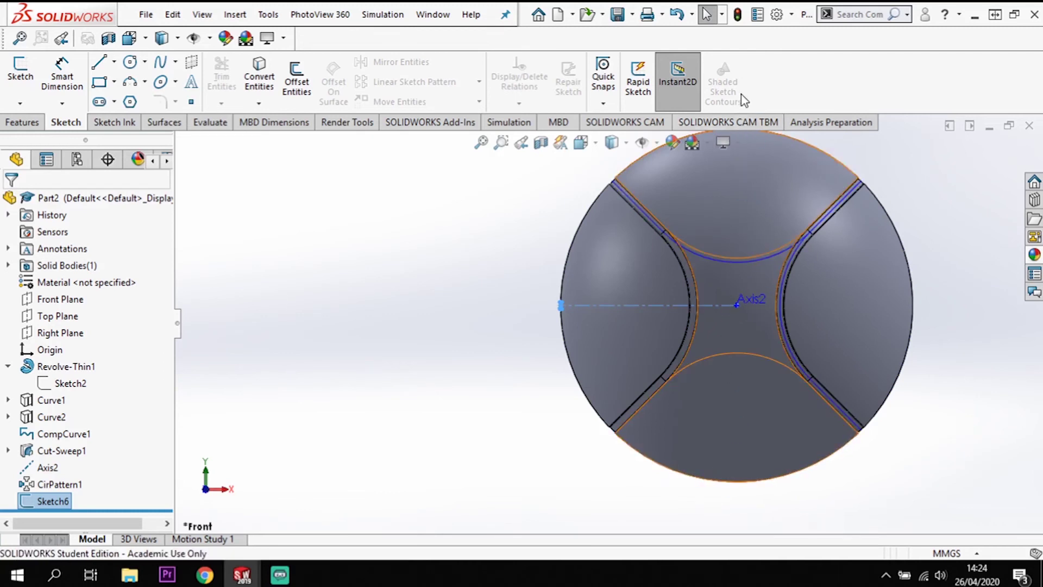
click(67, 304)
ctrl+click(60, 332)
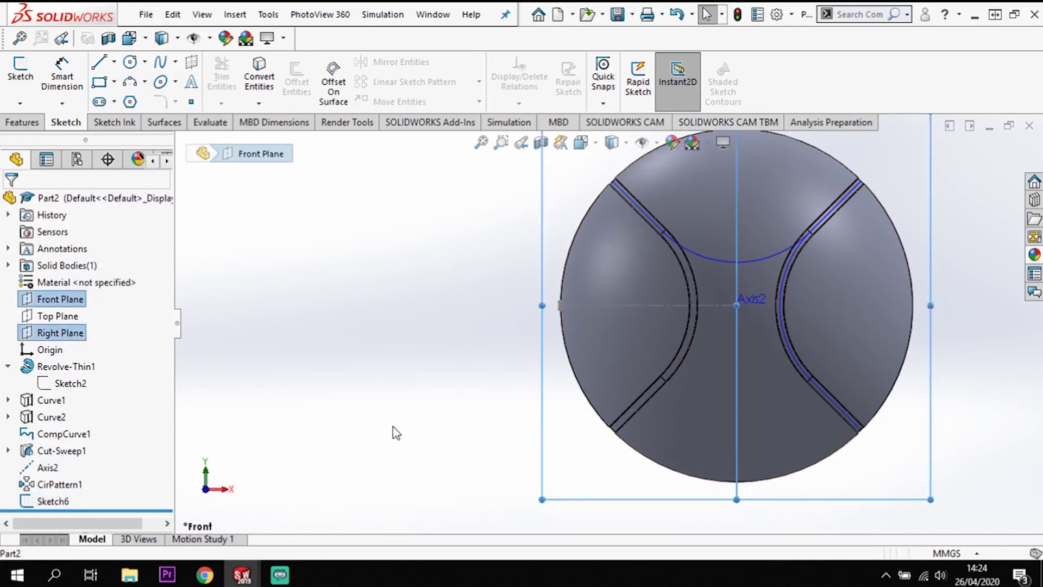
middle_drag(640, 415, 709, 267)
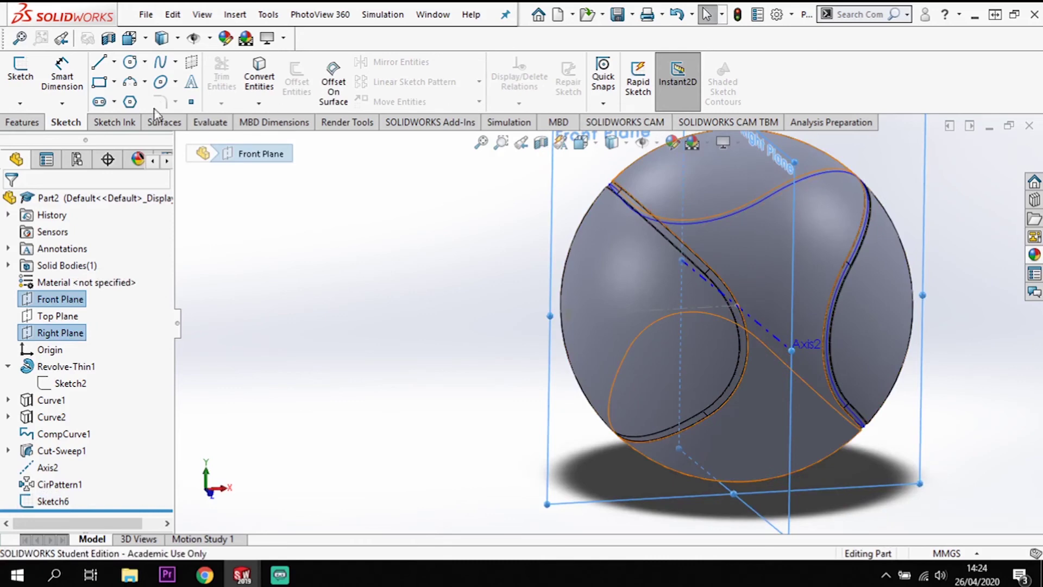
click(27, 124)
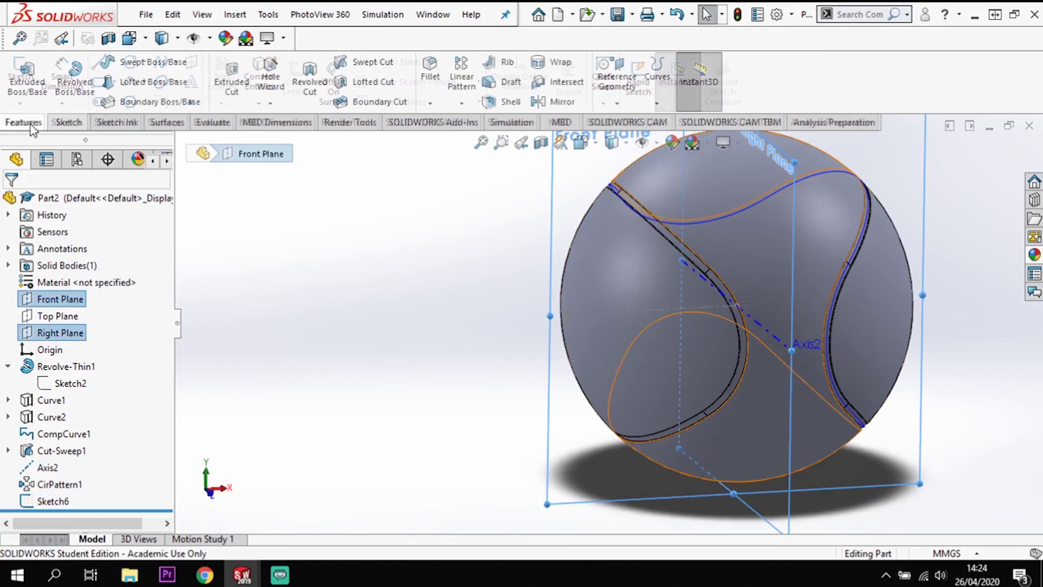
click(619, 102)
click(627, 140)
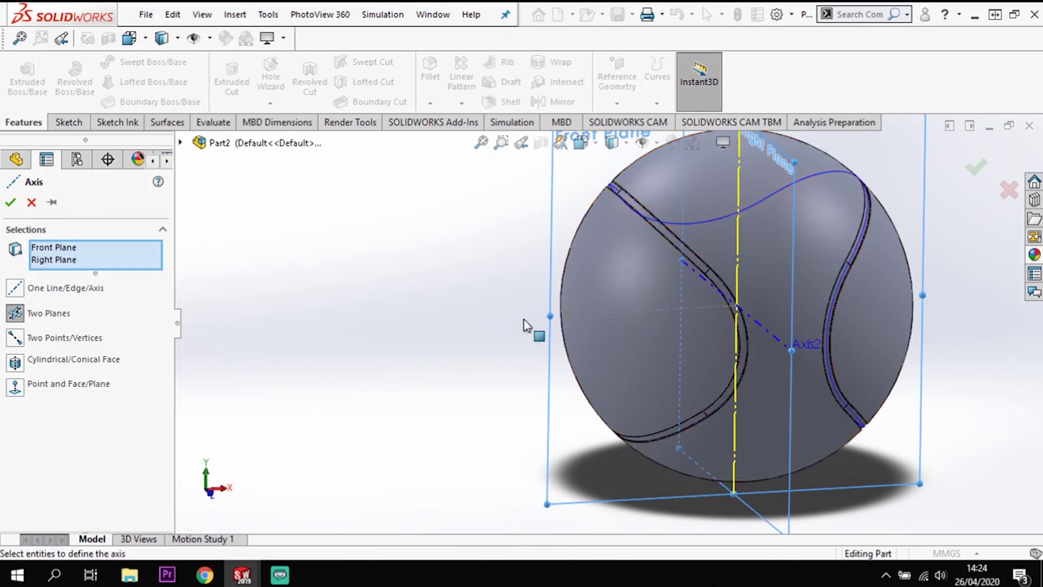
click(15, 205)
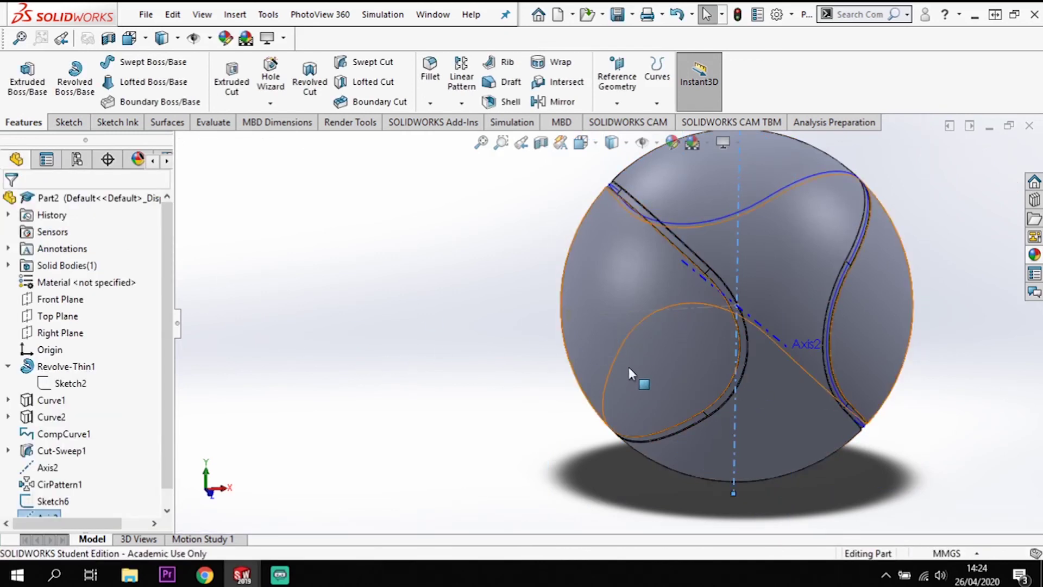
middle_drag(614, 373, 598, 337)
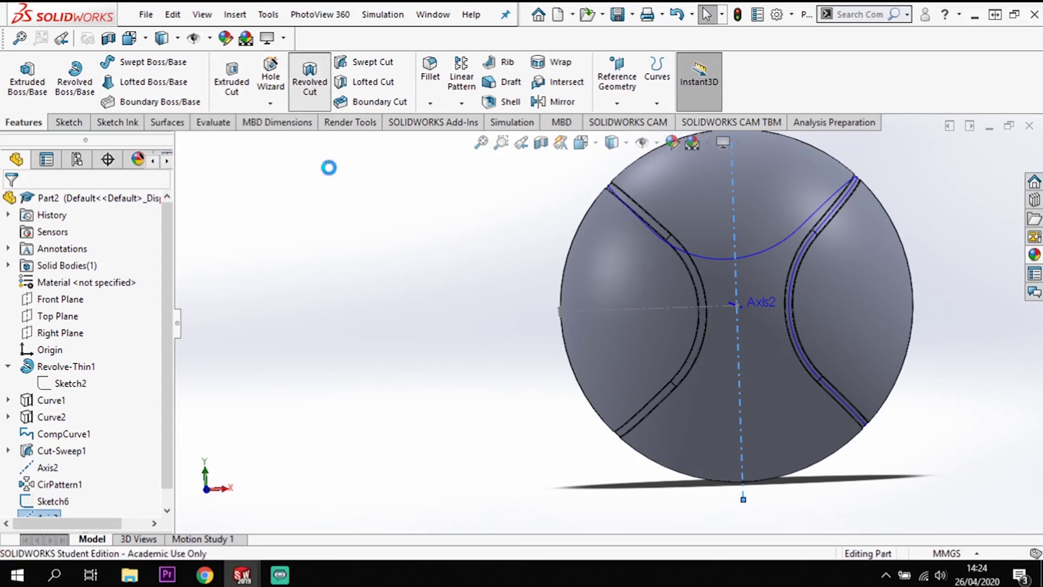
Step: Start a revolved cut of the slot sketch, replacing the axis with the new vertical Axis3
click(320, 91)
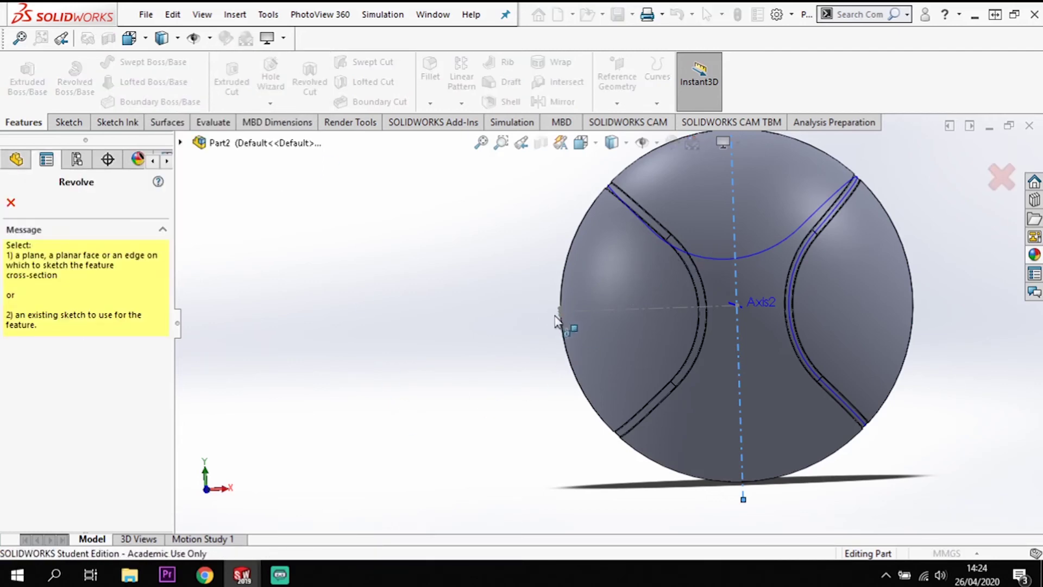
scroll(584, 326, down, 6)
click(588, 296)
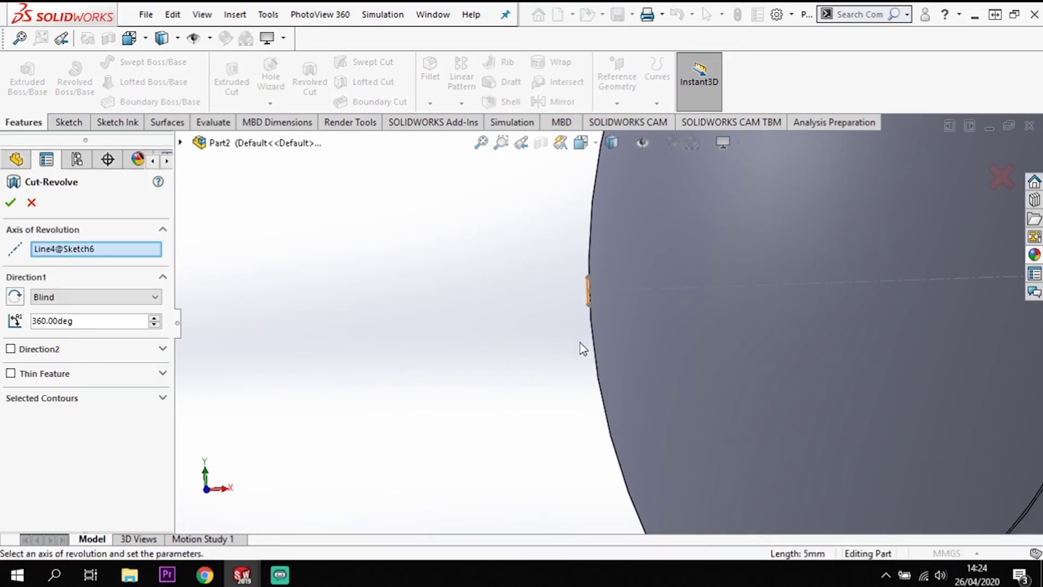
scroll(245, 346, up, 4)
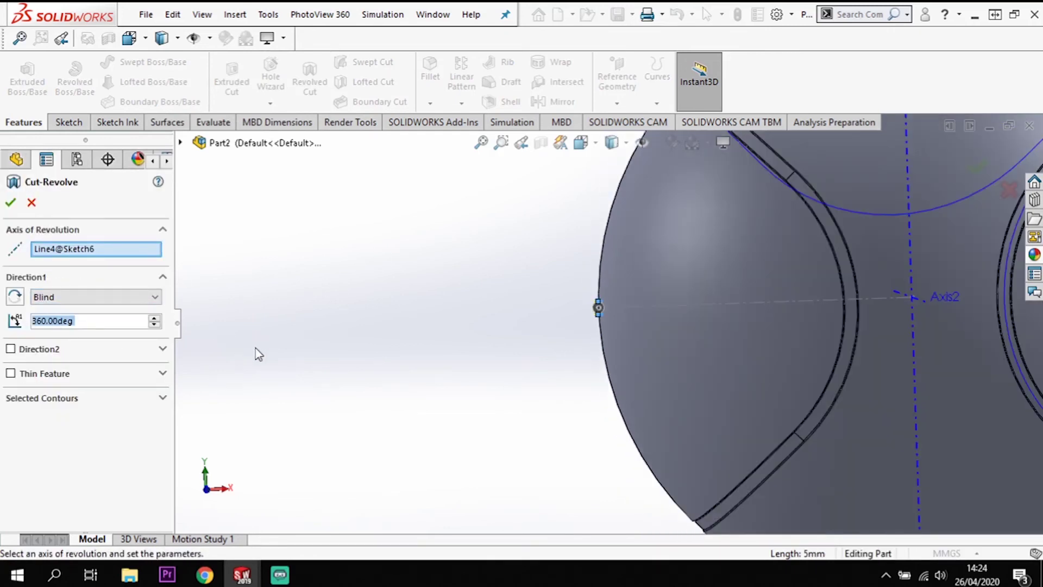
scroll(585, 310, down, 4)
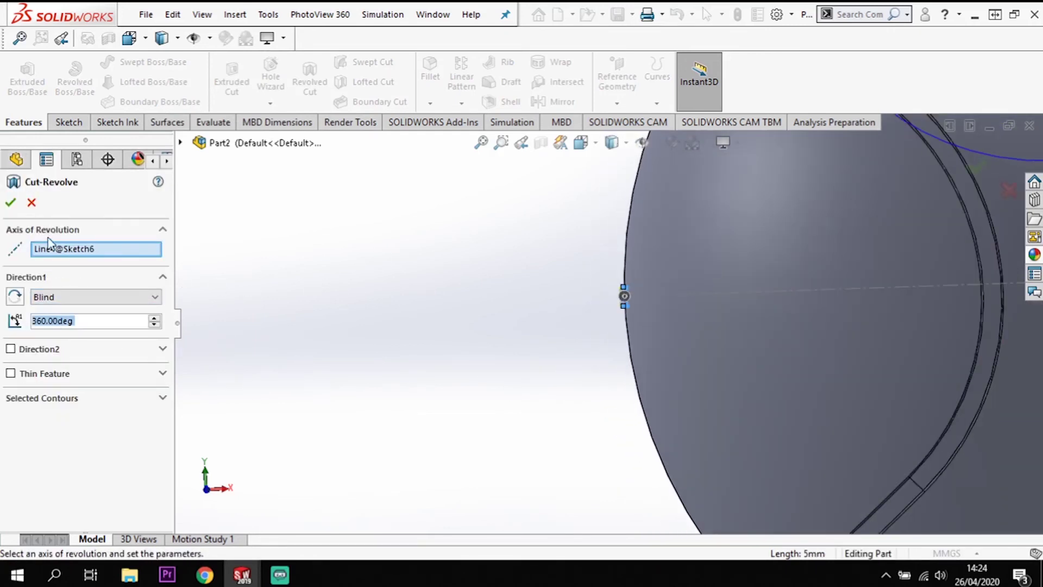
click(92, 253)
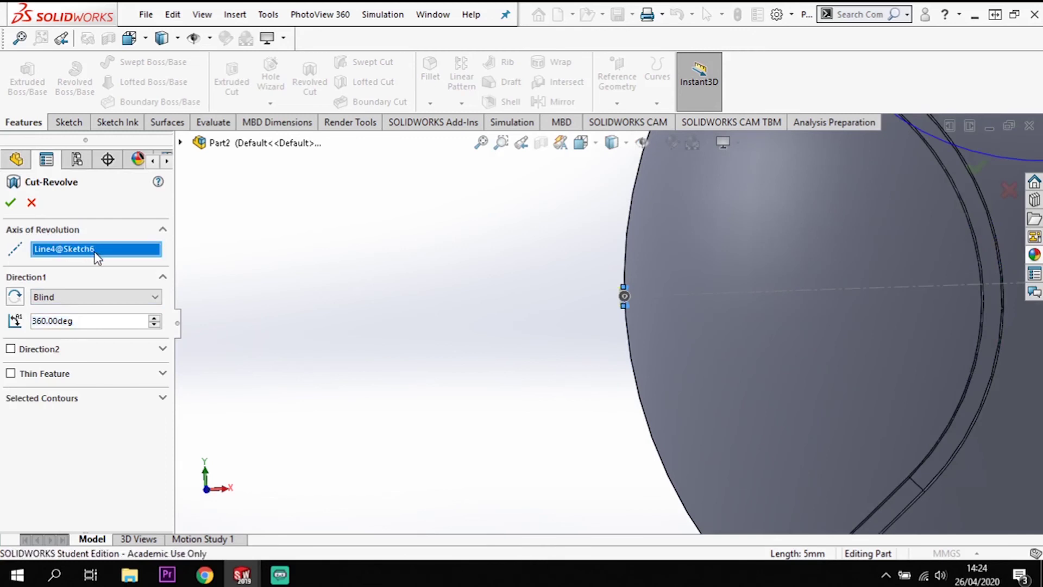
key(Delete)
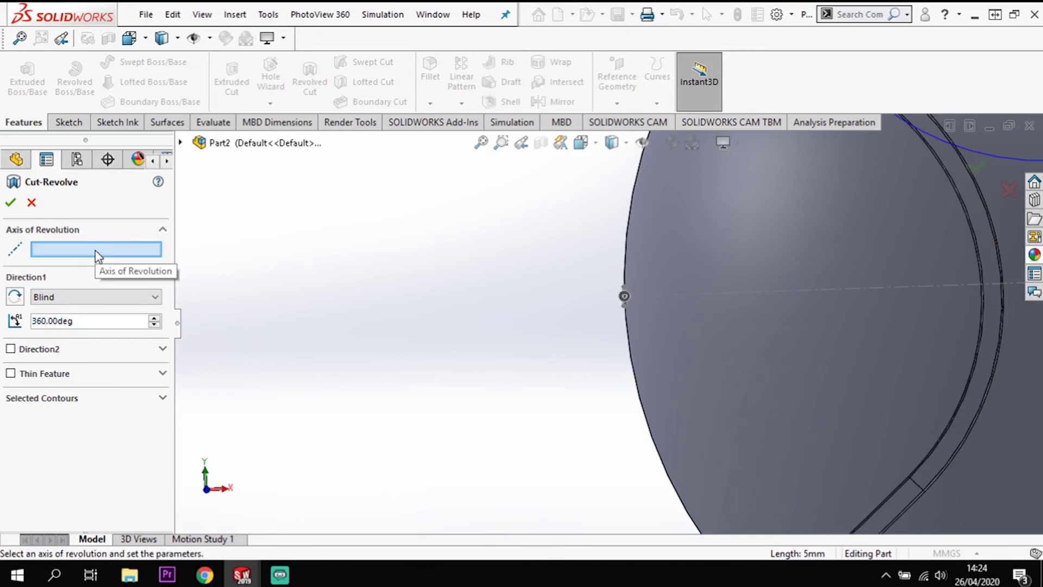
mouse_move(795, 363)
middle_down()
mouse_move(713, 367)
mouse_move(780, 383)
middle_up()
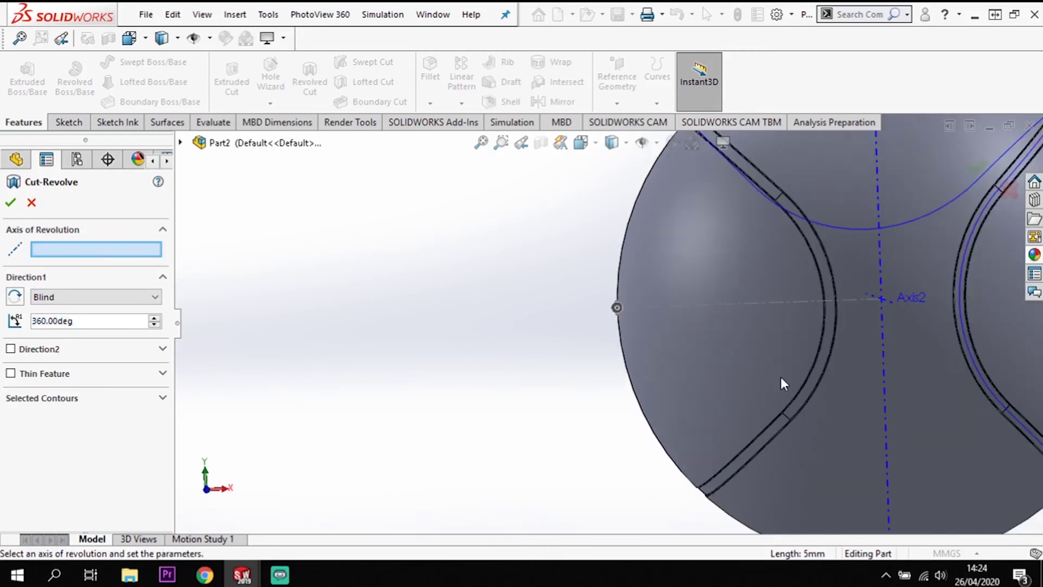
click(880, 366)
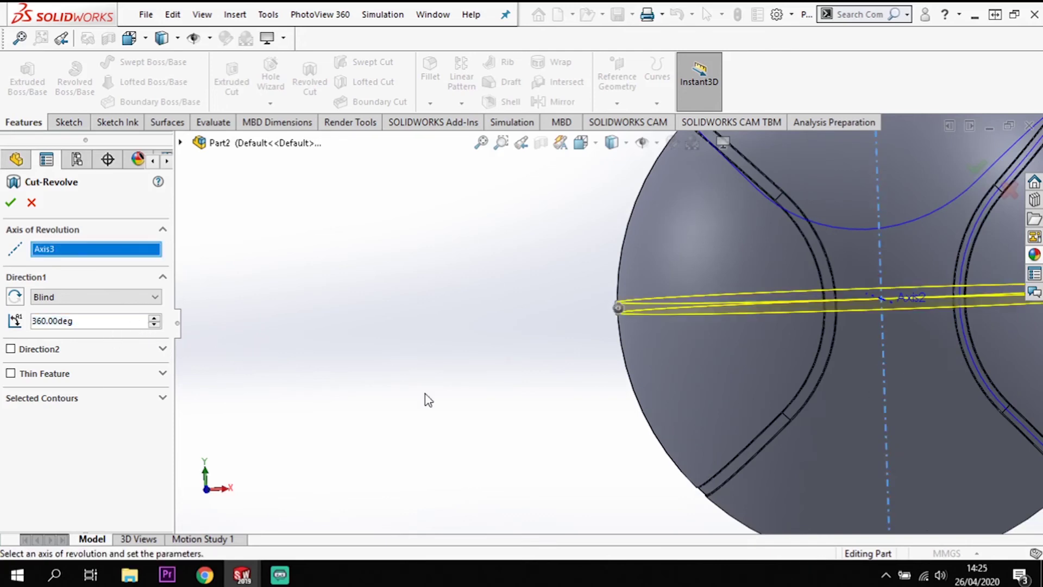
Step: Complete the 360° revolved cut and select Cut-Revolve1 in the tree
middle_drag(643, 358, 888, 436)
scroll(888, 436, up, 5)
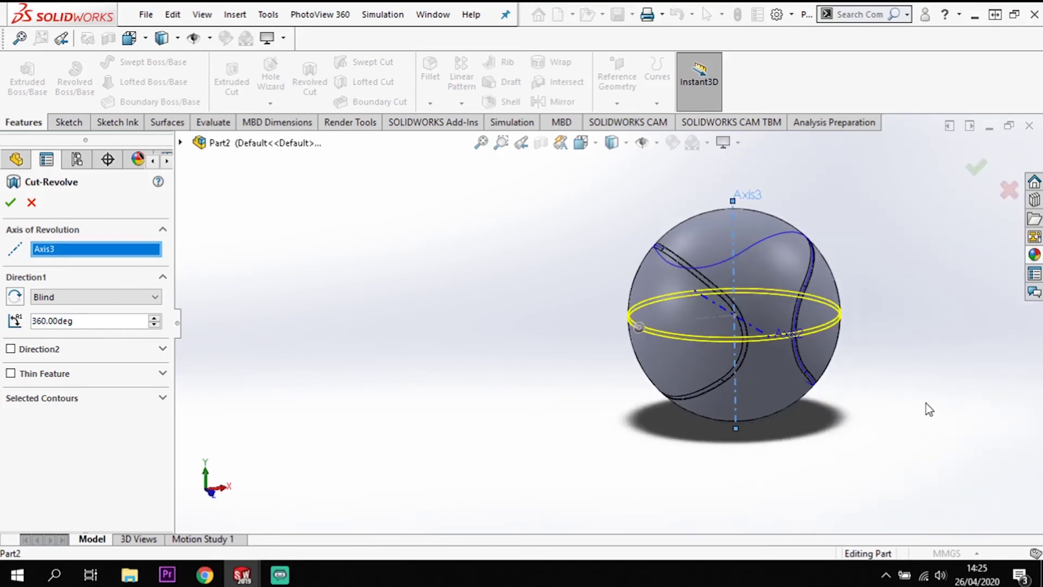
scroll(926, 409, down, 2)
click(10, 202)
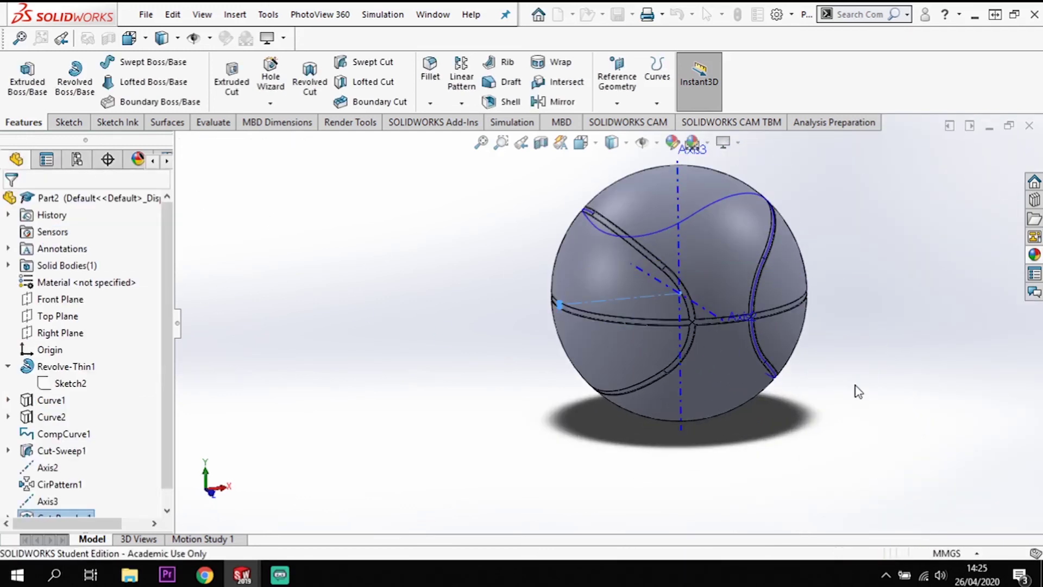
middle_drag(814, 415, 673, 170)
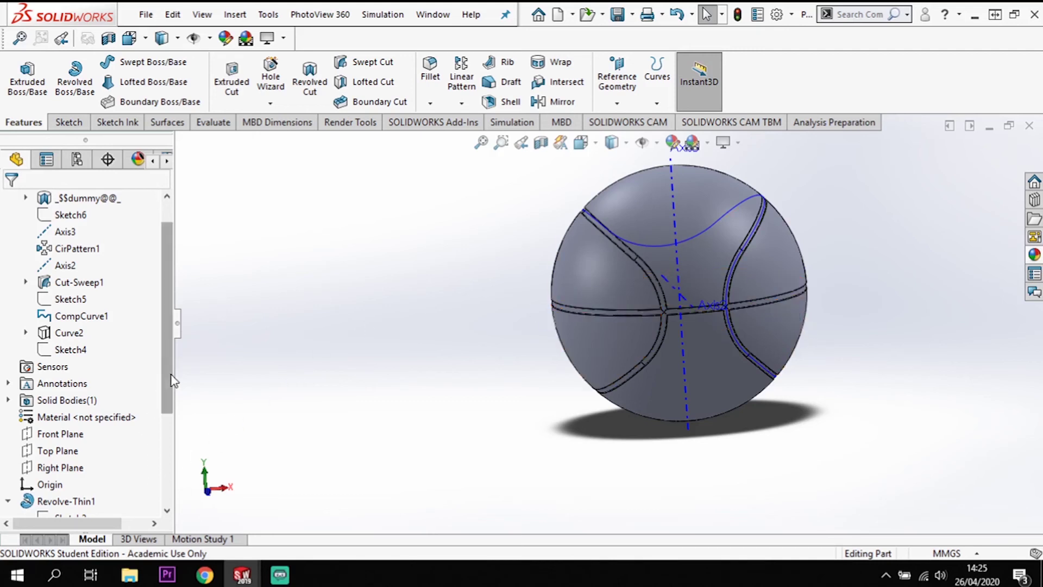
drag(170, 315, 170, 405)
click(57, 505)
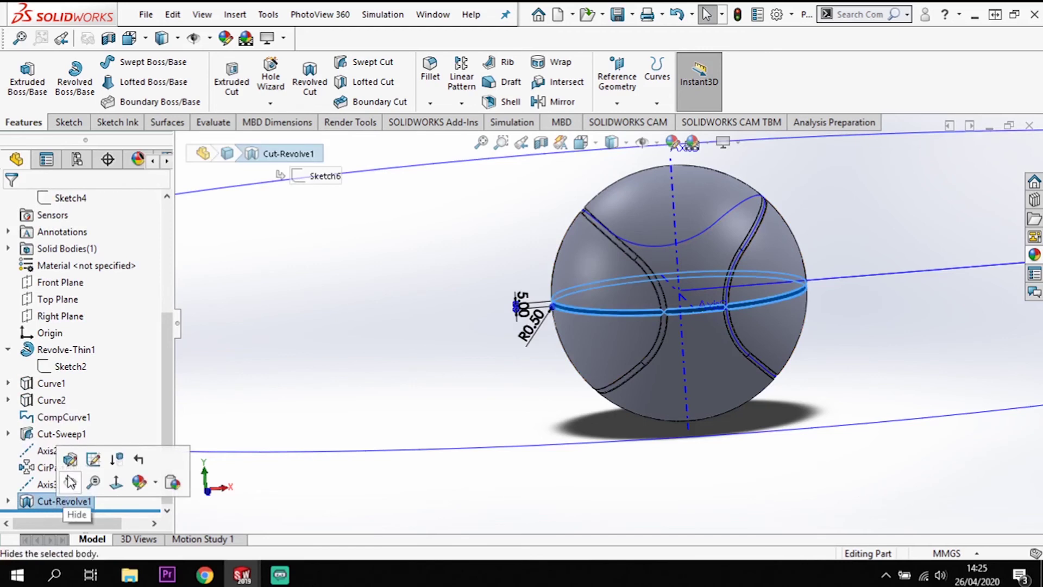
Step: Circularly pattern Cut-Revolve1 about Axis2, initially at 15° spacing
click(462, 102)
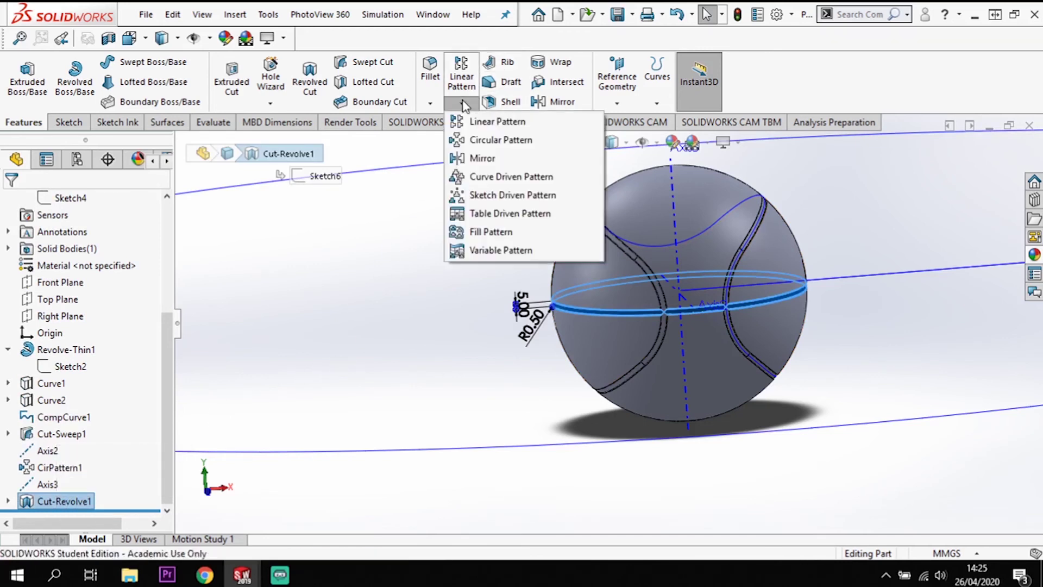
click(490, 141)
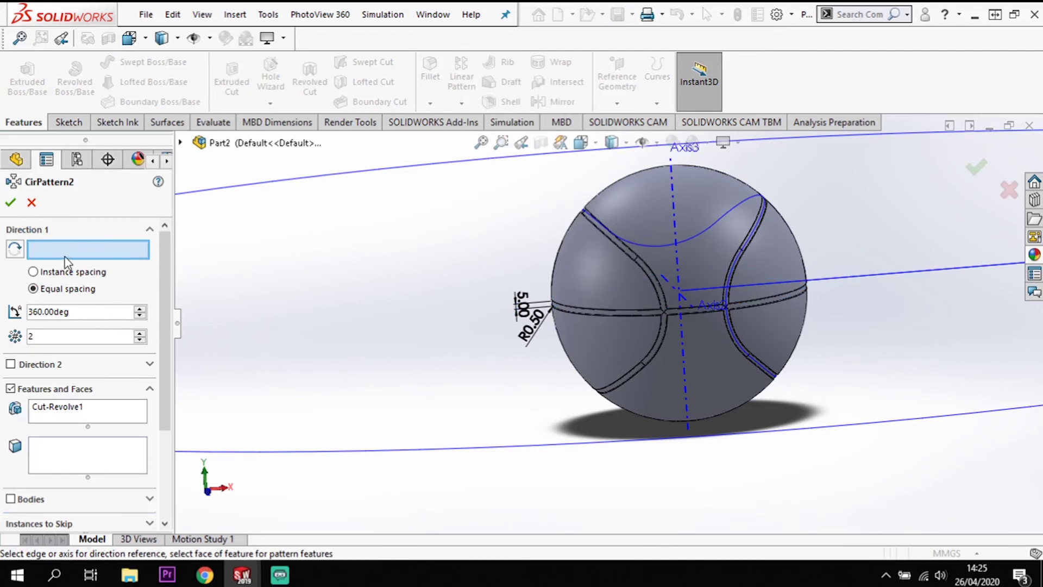
click(684, 298)
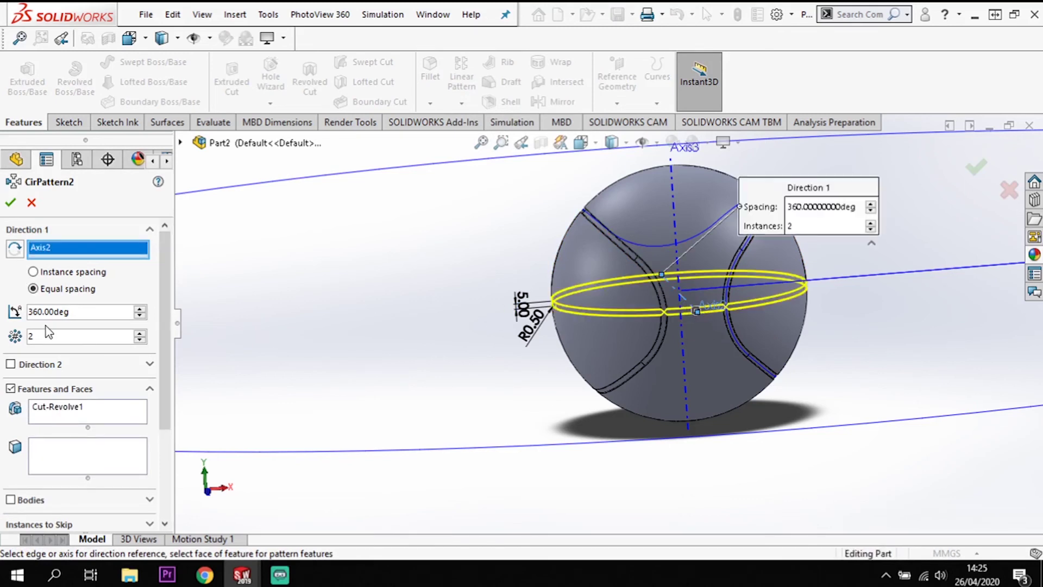
click(34, 273)
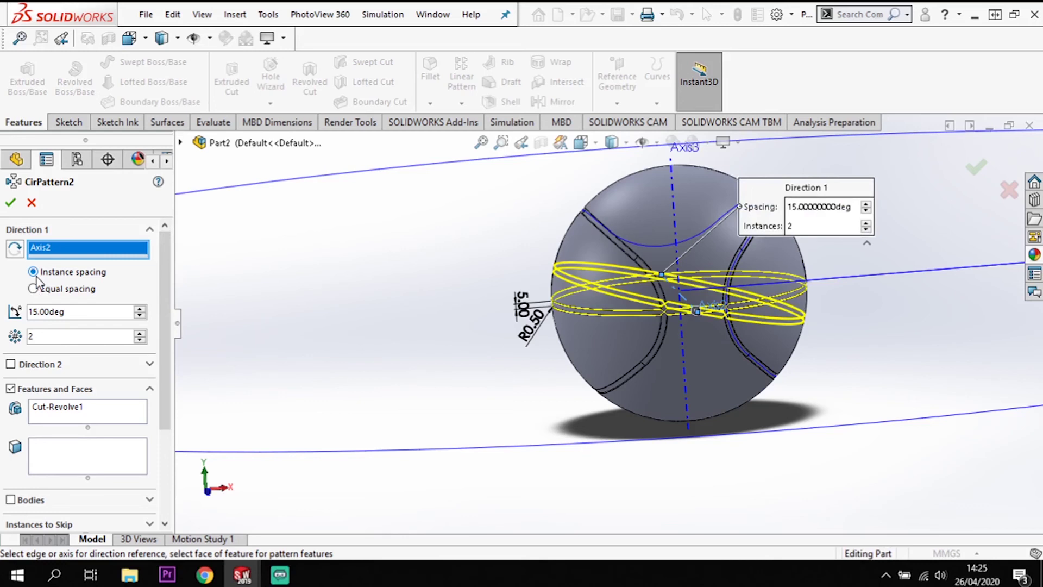
key(Return)
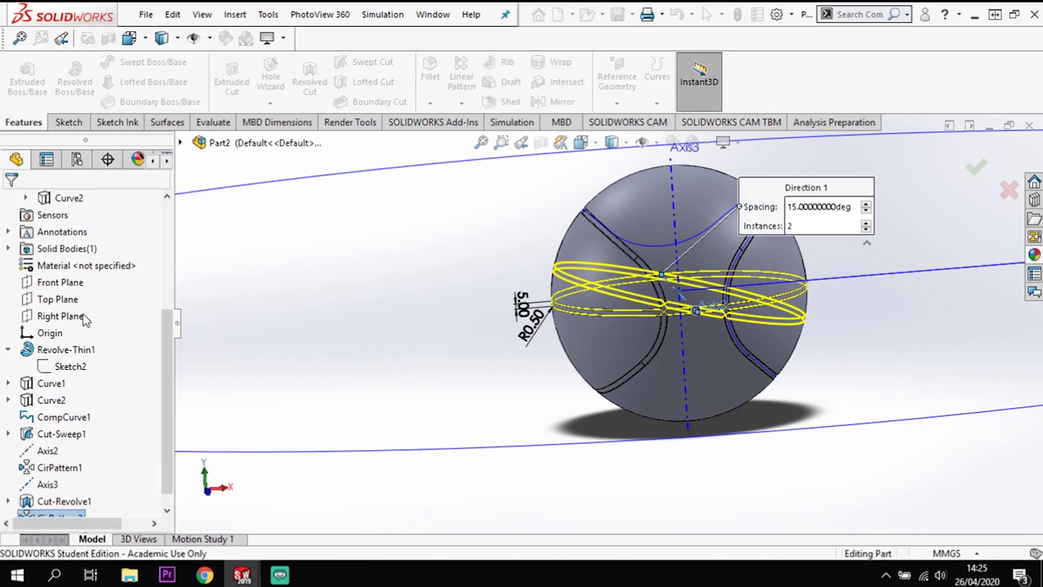
click(81, 317)
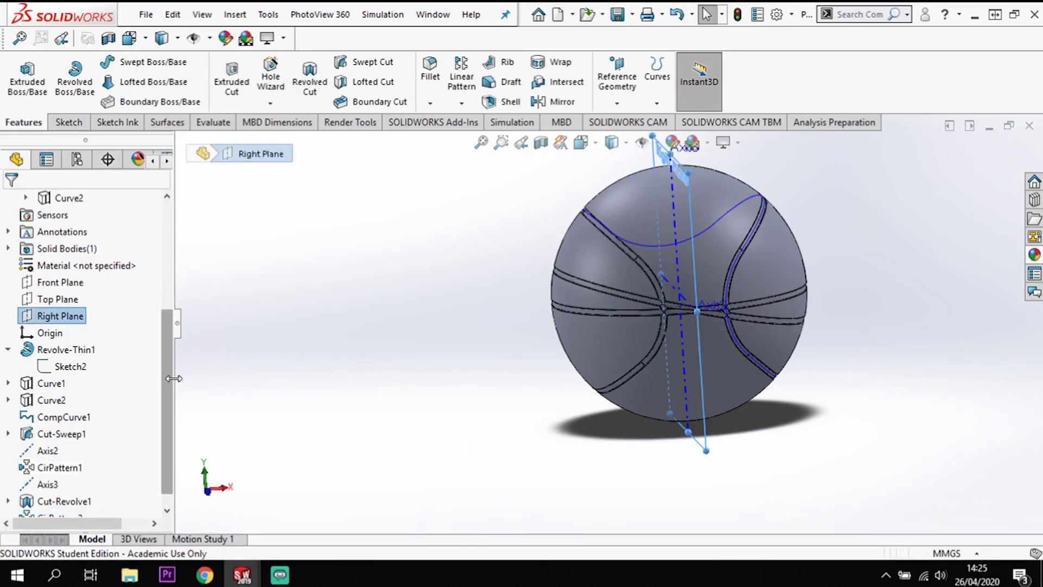
Step: Edit CirPattern2 to change the spacing to 90° with 2 instances
scroll(77, 478, down, 1)
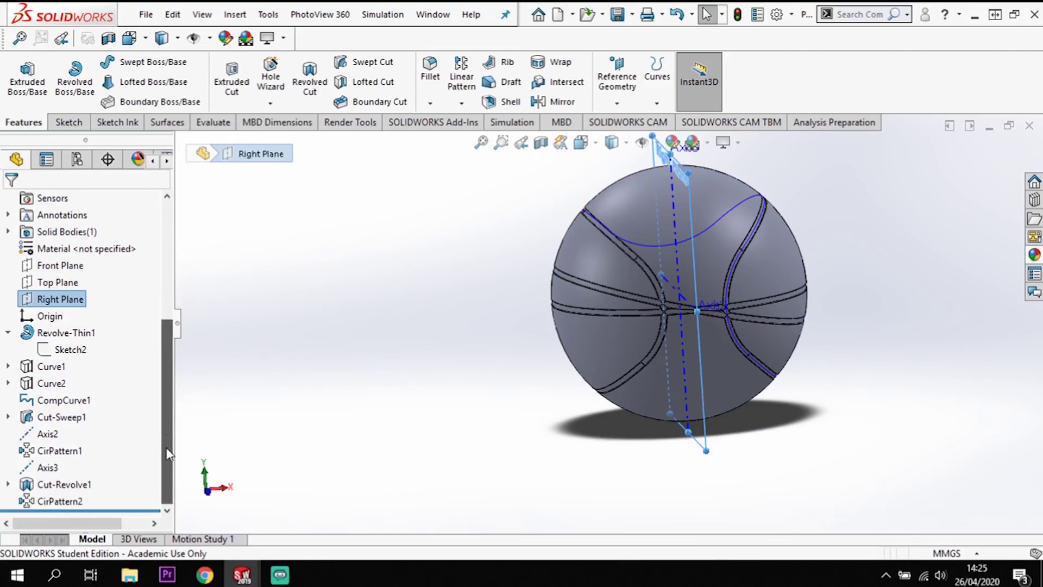
right_click(72, 504)
click(84, 227)
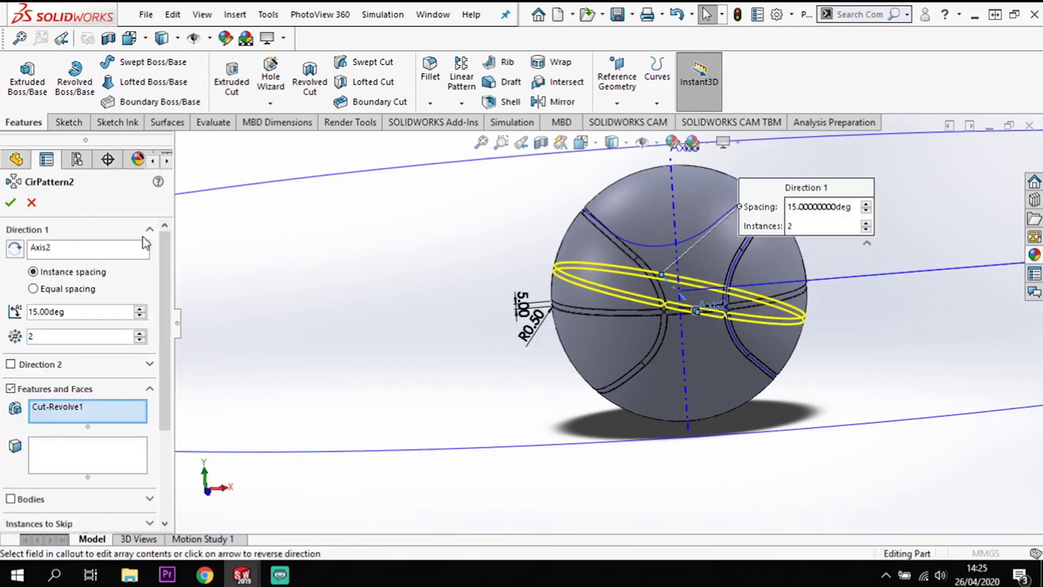
click(82, 311)
drag(82, 311, 18, 311)
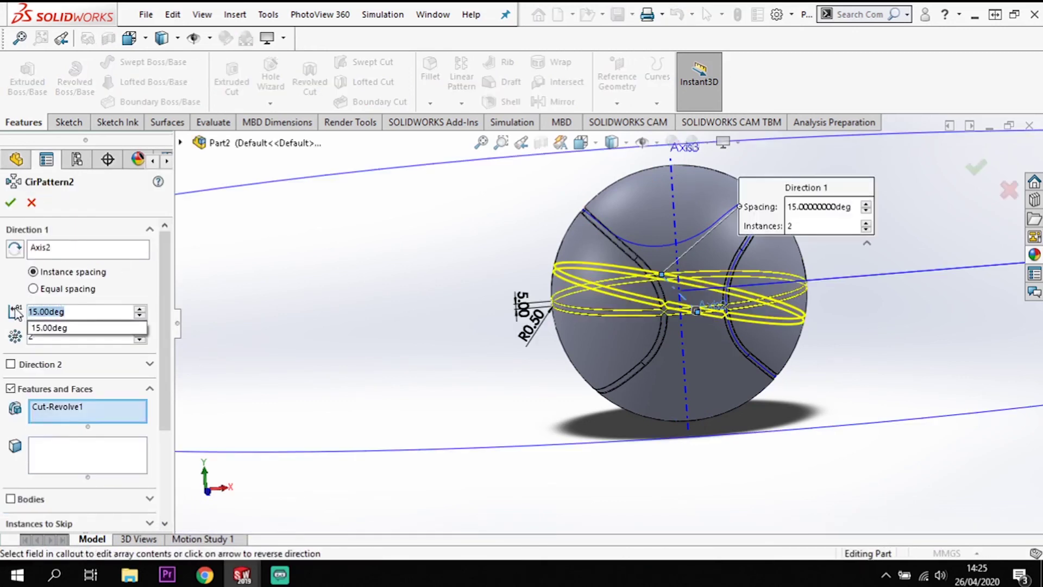
text(90)
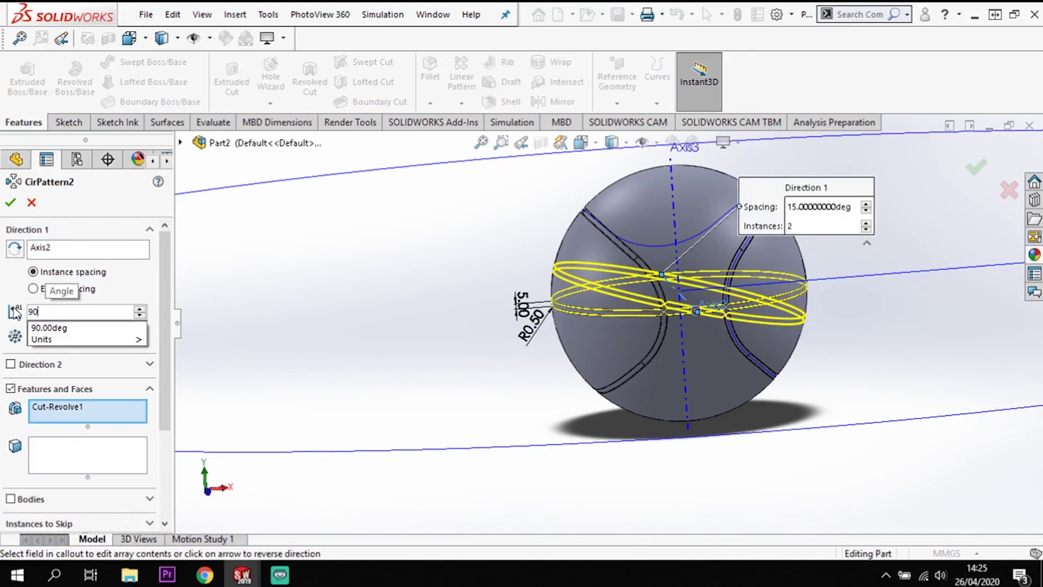
key(Return)
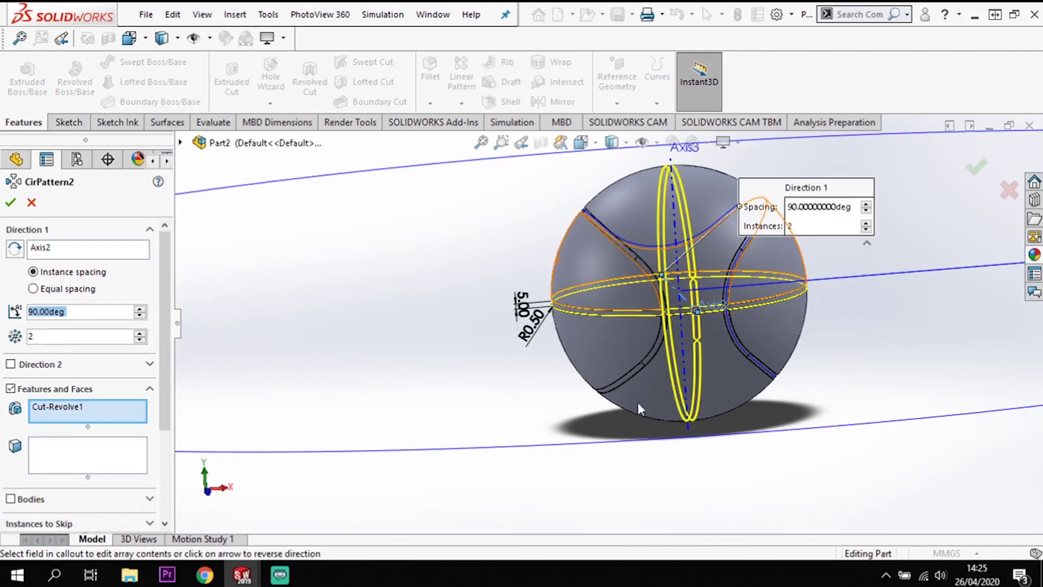
click(10, 205)
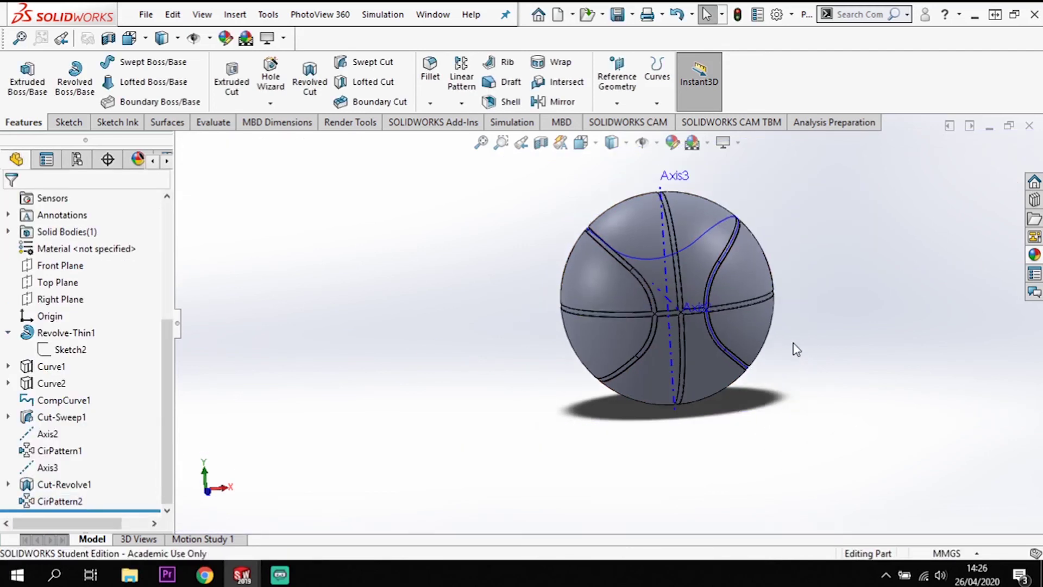
Step: Select Axis2 and Axis3 in the FeatureManager tree and hide them
scroll(773, 326, down, 2)
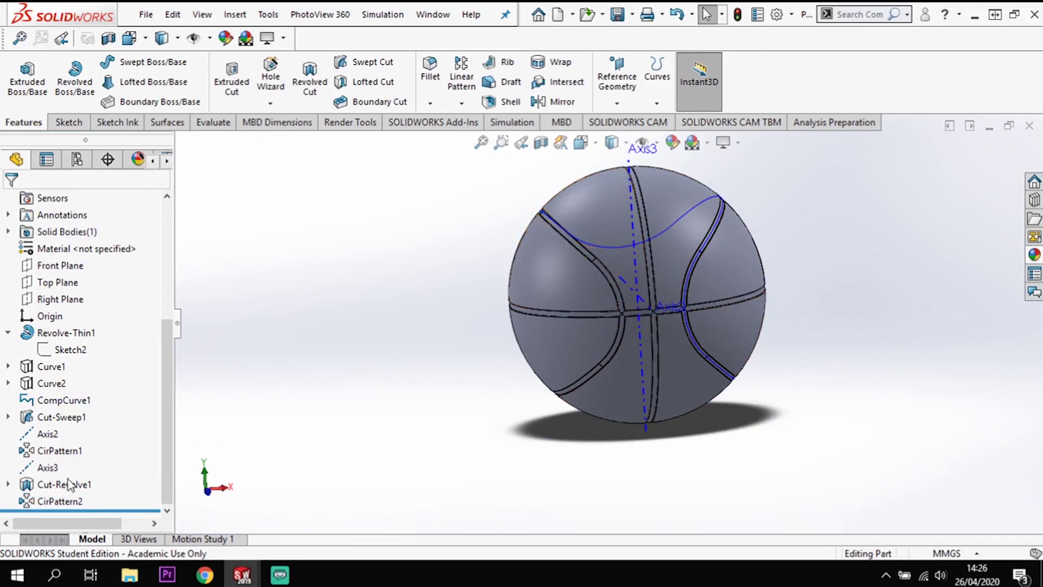
right_click(62, 400)
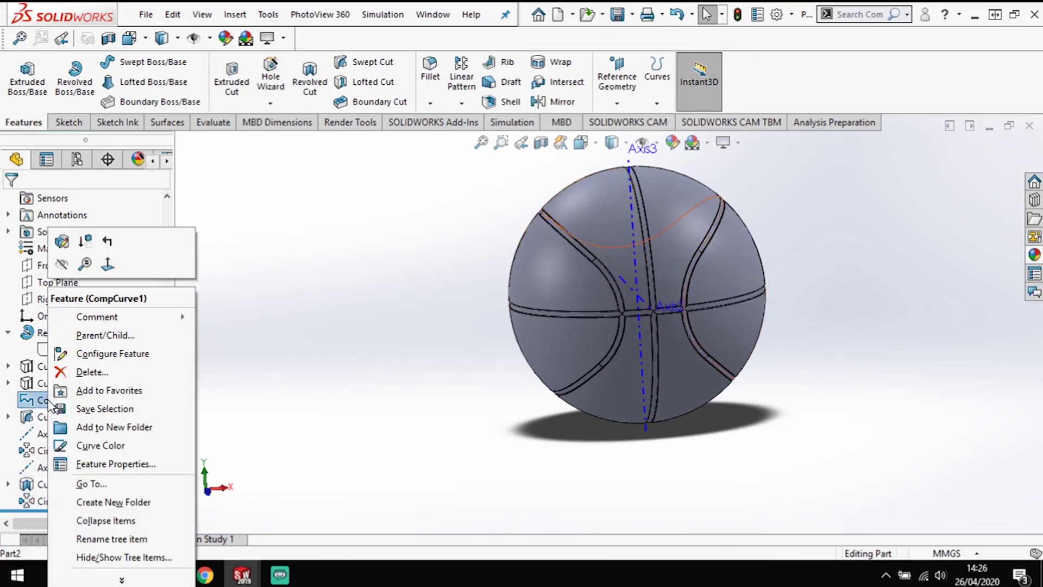
click(370, 382)
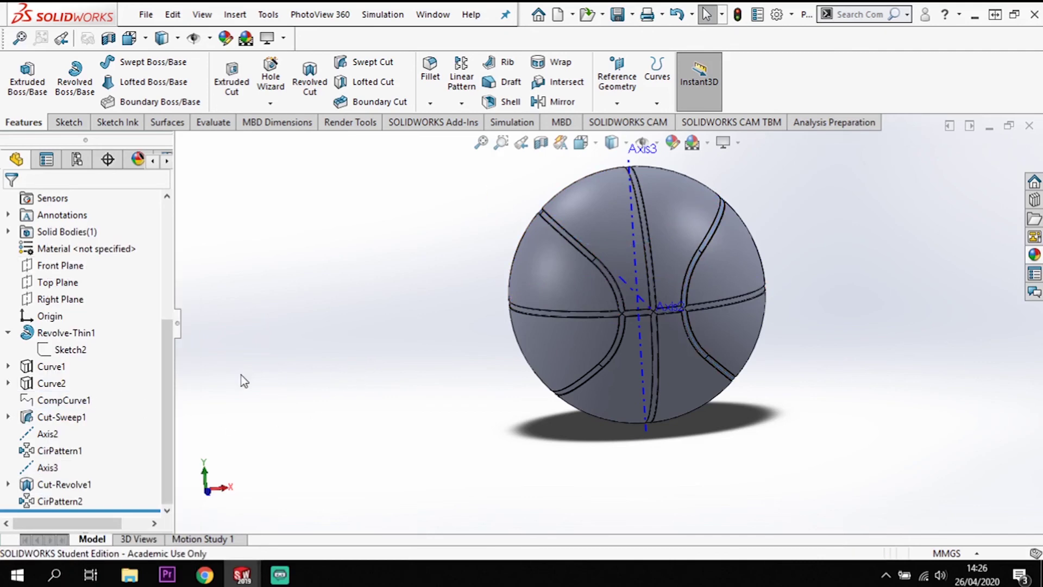
click(46, 468)
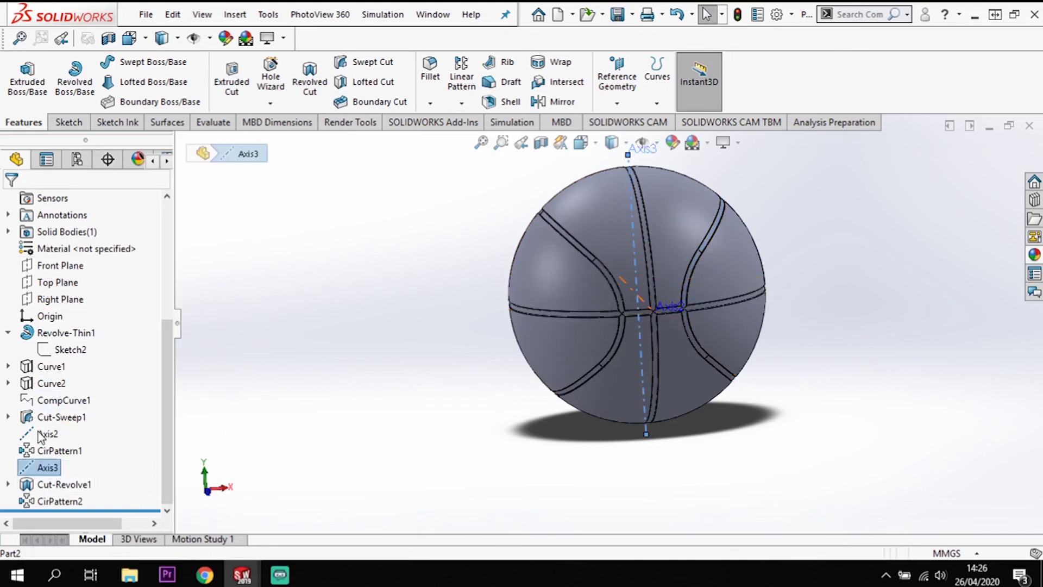
ctrl+click(47, 433)
right_click(47, 434)
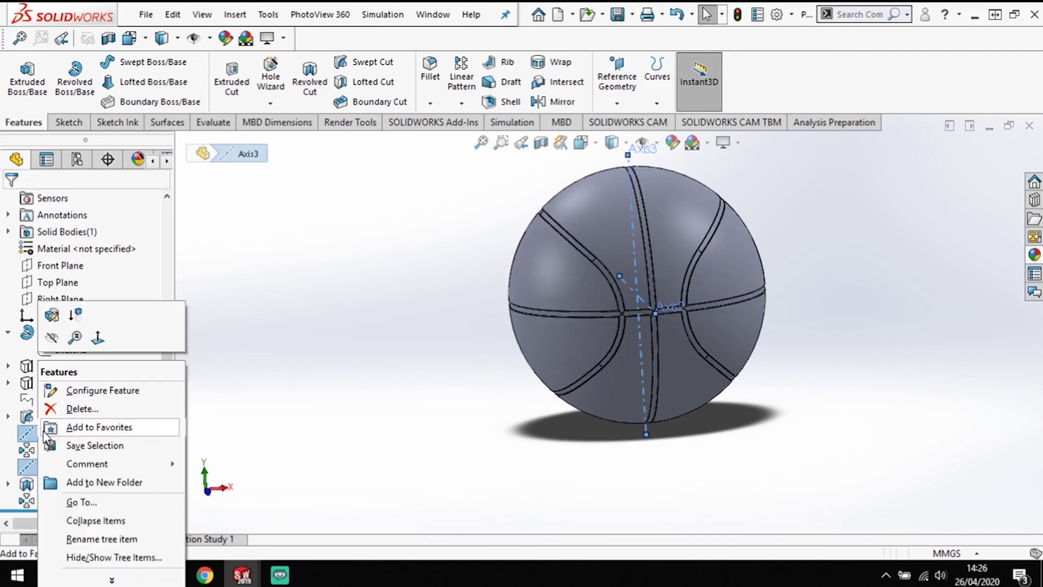
click(51, 337)
middle_drag(852, 323, 793, 289)
scroll(536, 252, down, 3)
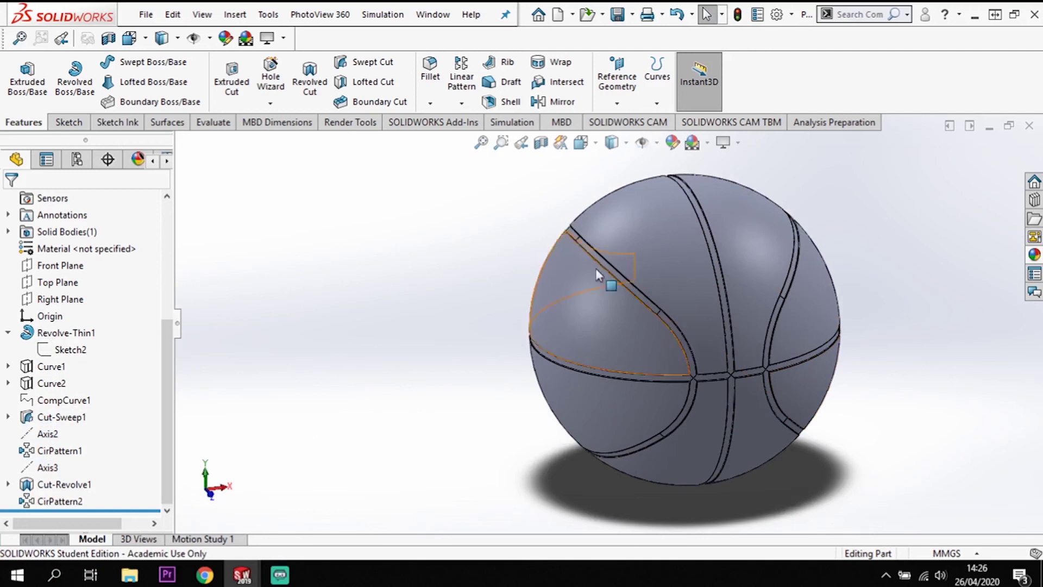
Step: Apply an orange colour appearance to the Revolve-Thin1 ball body
right_click(647, 227)
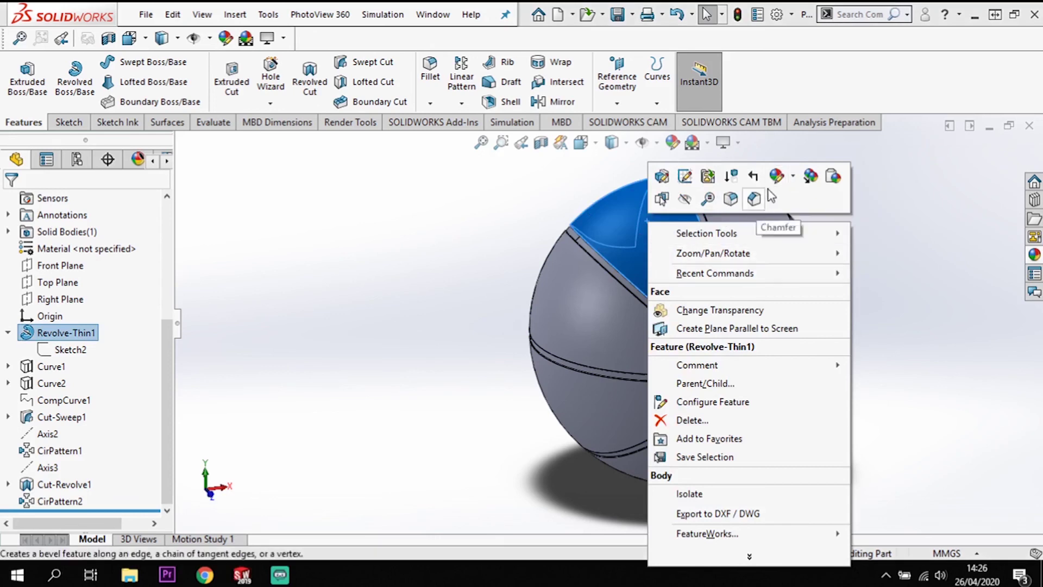
click(794, 178)
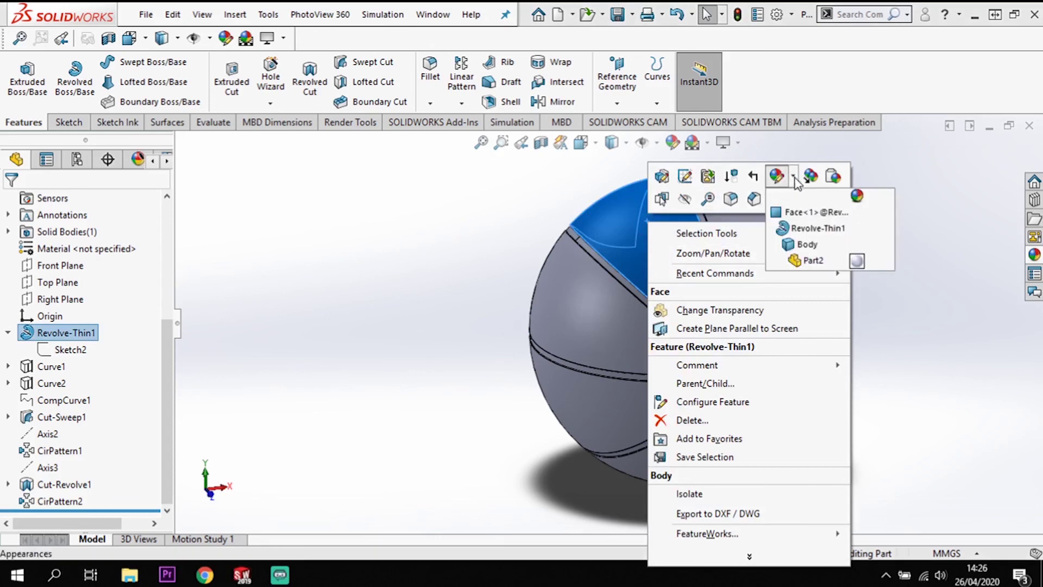
click(809, 230)
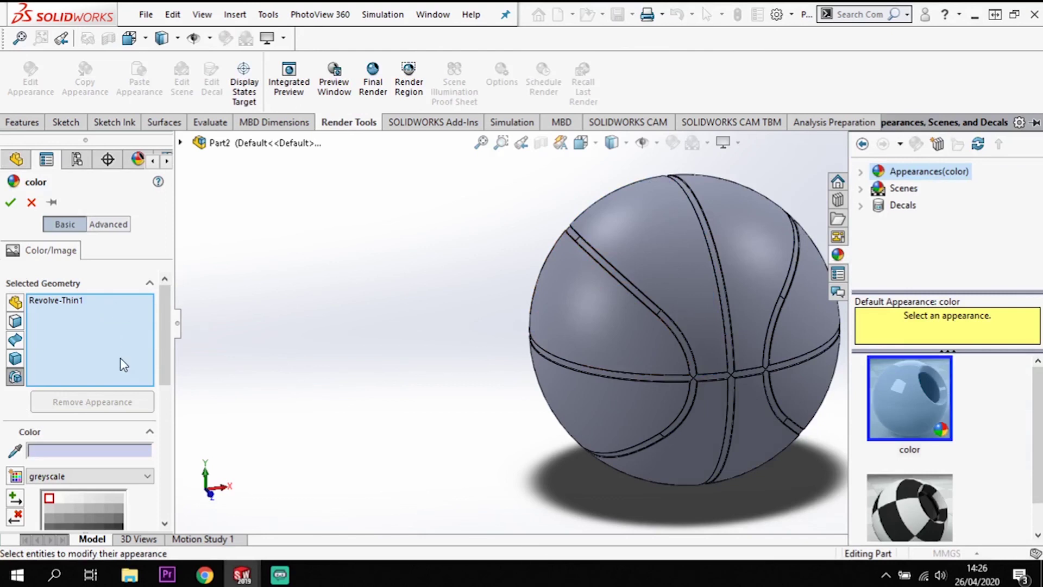
click(121, 453)
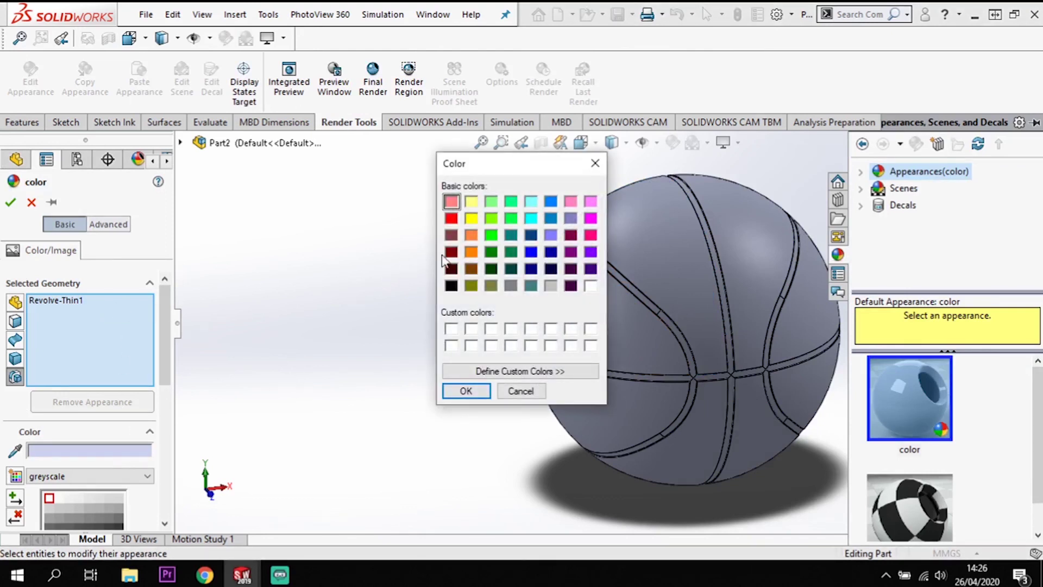
click(471, 252)
click(468, 391)
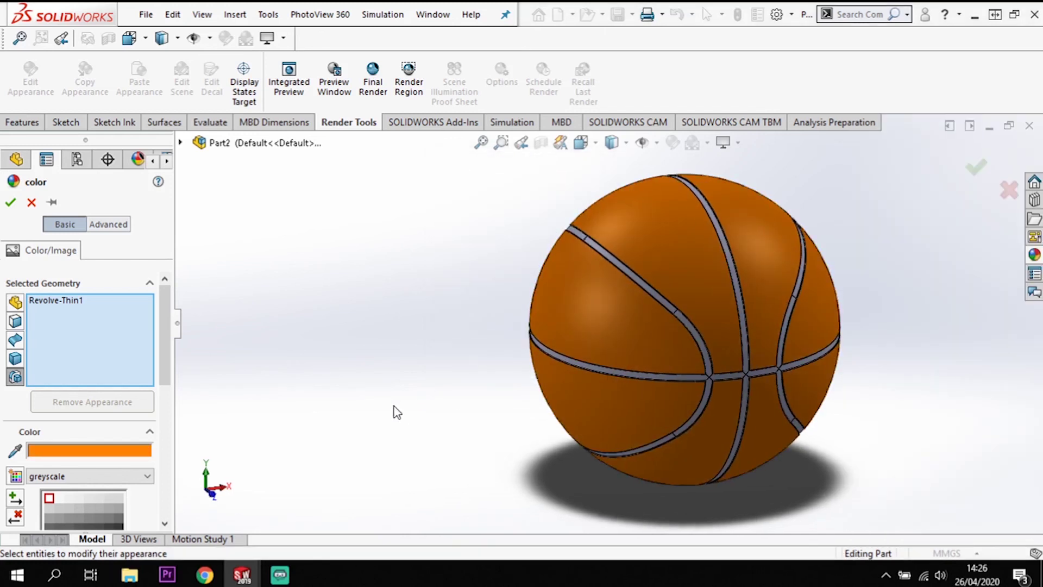
click(111, 451)
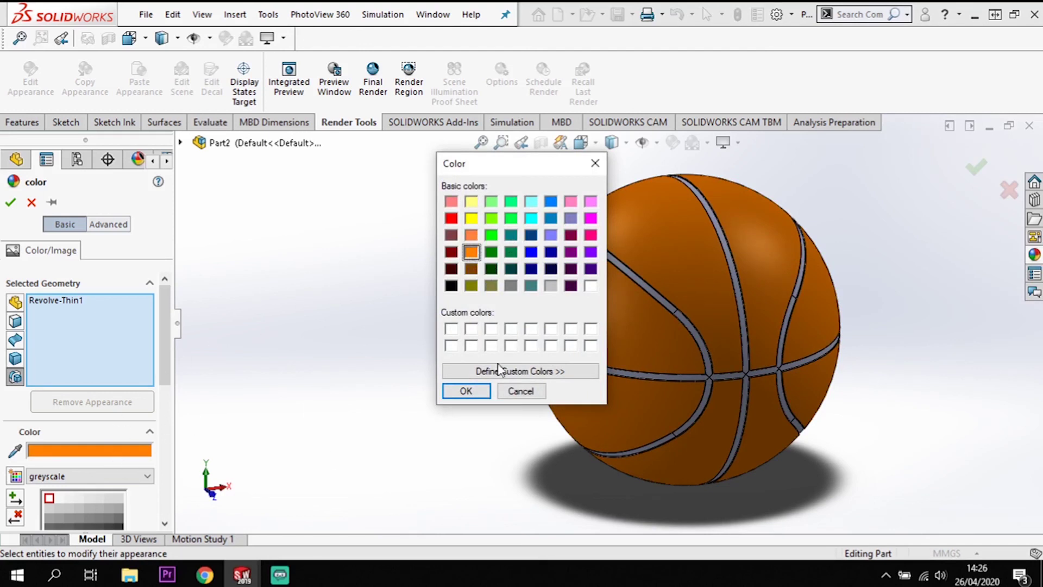
click(466, 391)
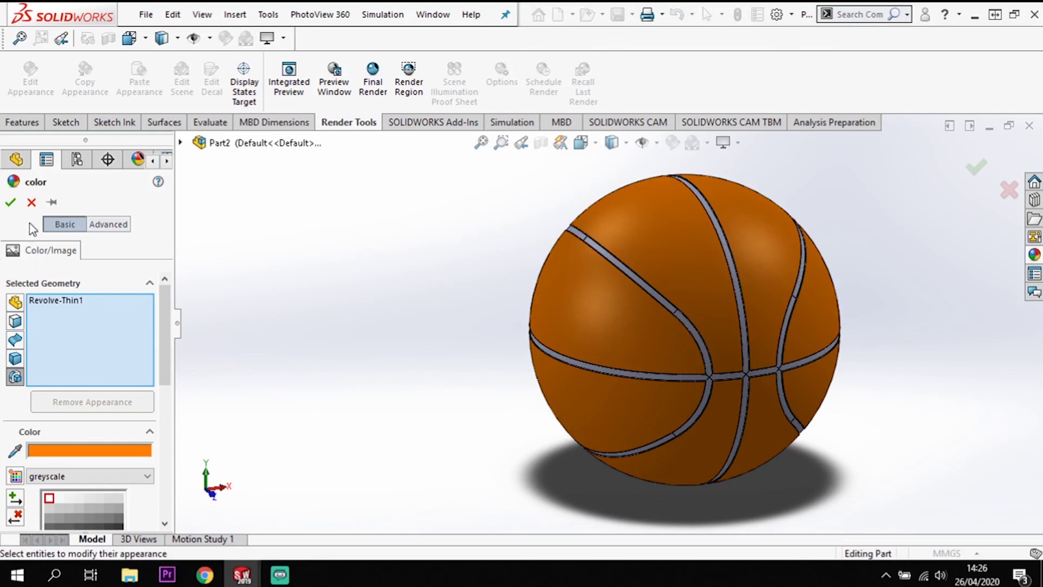
click(10, 202)
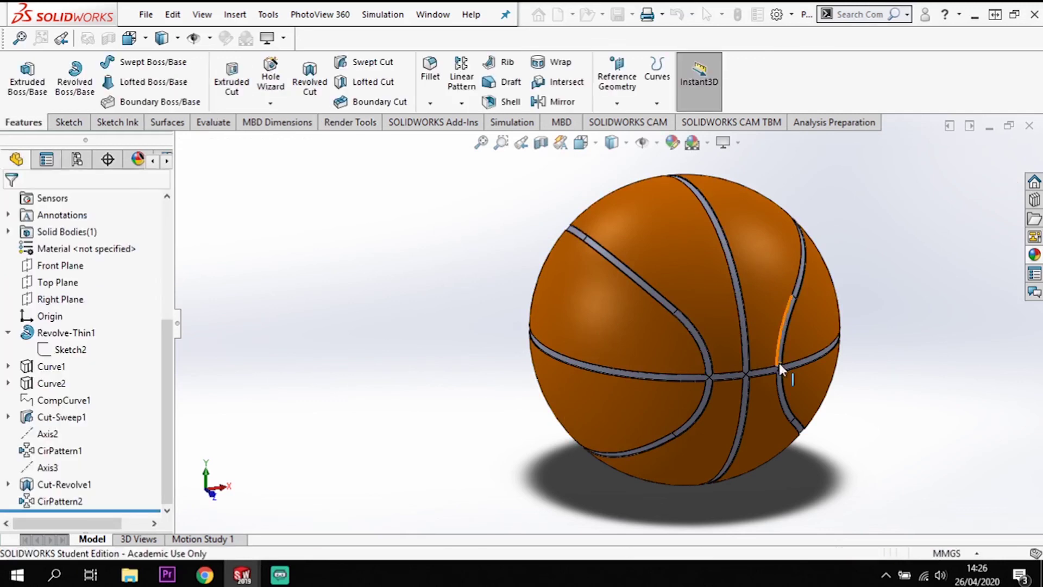
Step: Colour Cut-Sweep1, CirPattern1, Cut-Revolve1 and CirPattern2 black through Appearances
click(62, 501)
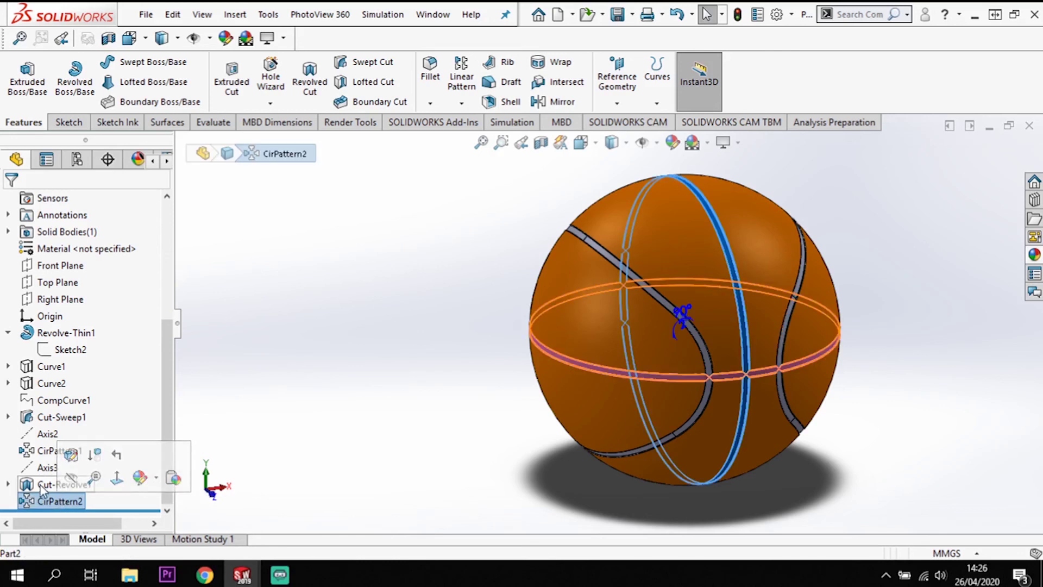
ctrl+click(43, 484)
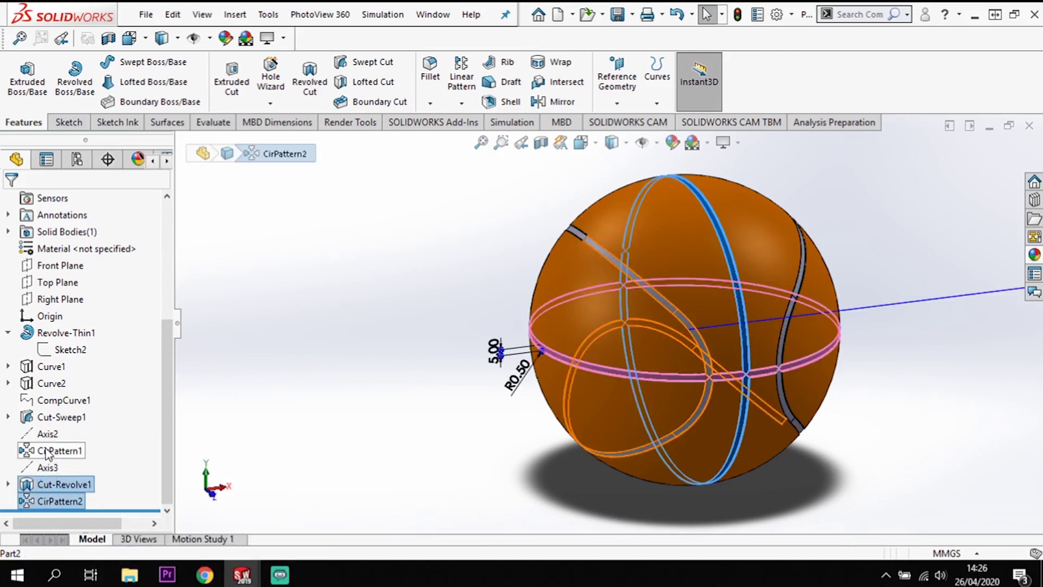
ctrl+click(47, 451)
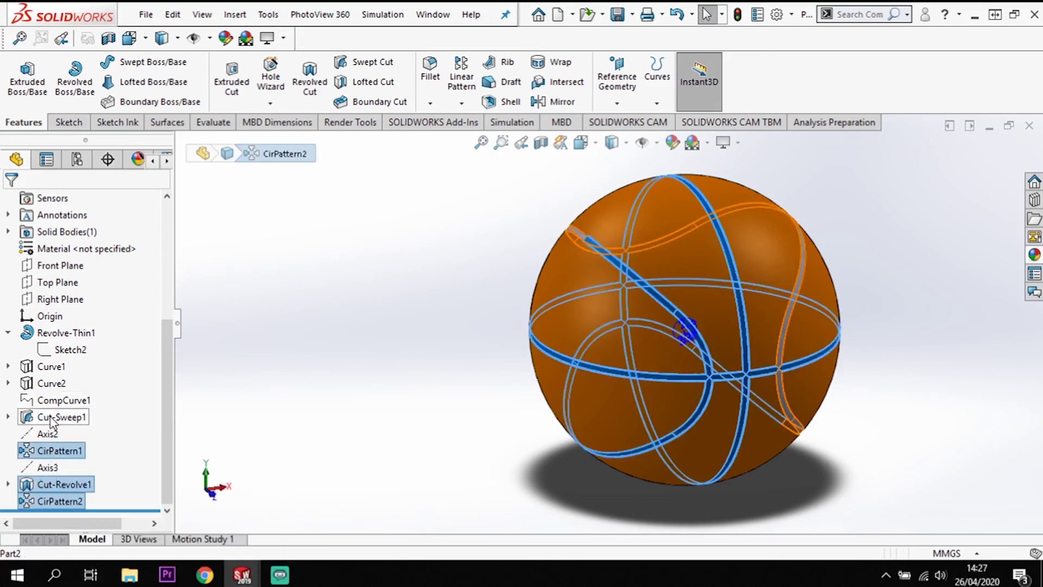
ctrl+click(53, 422)
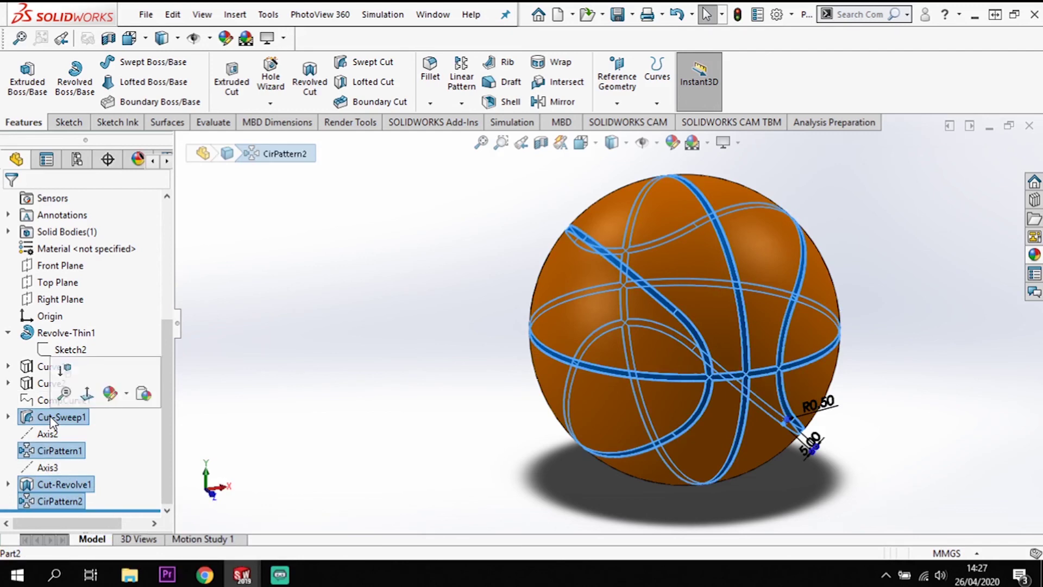
click(110, 393)
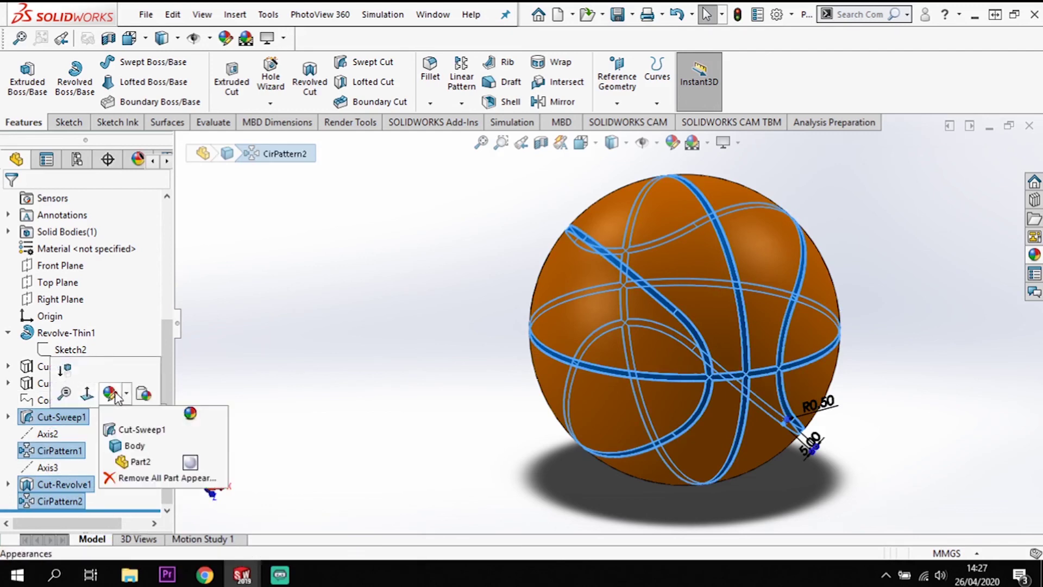
click(139, 445)
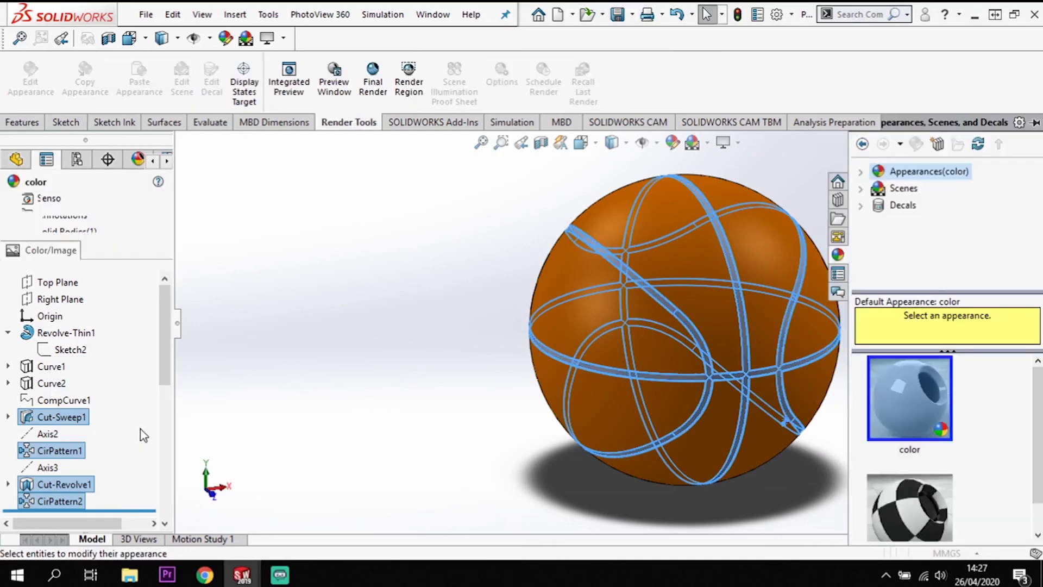
click(77, 452)
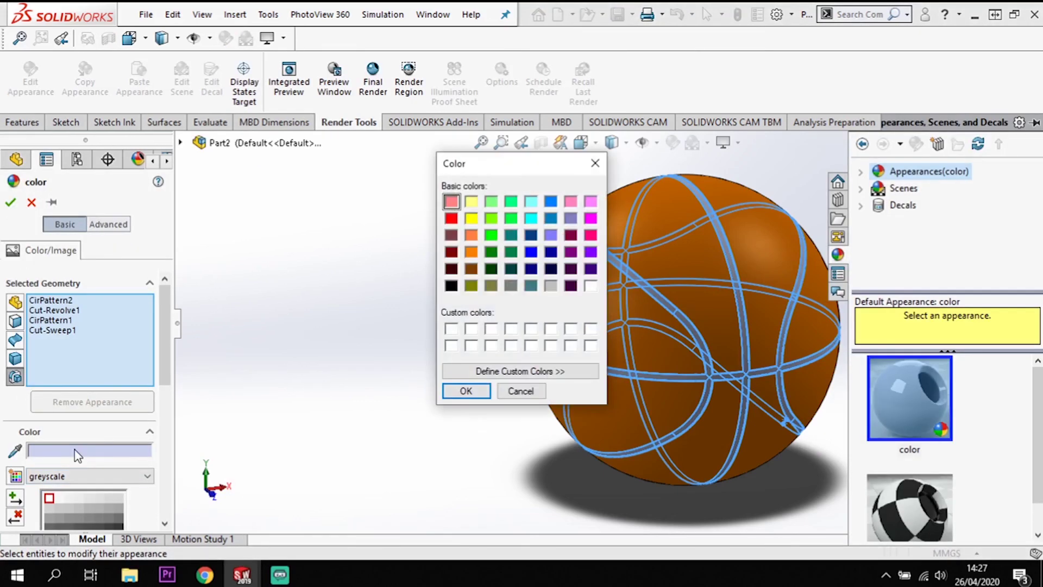
click(451, 286)
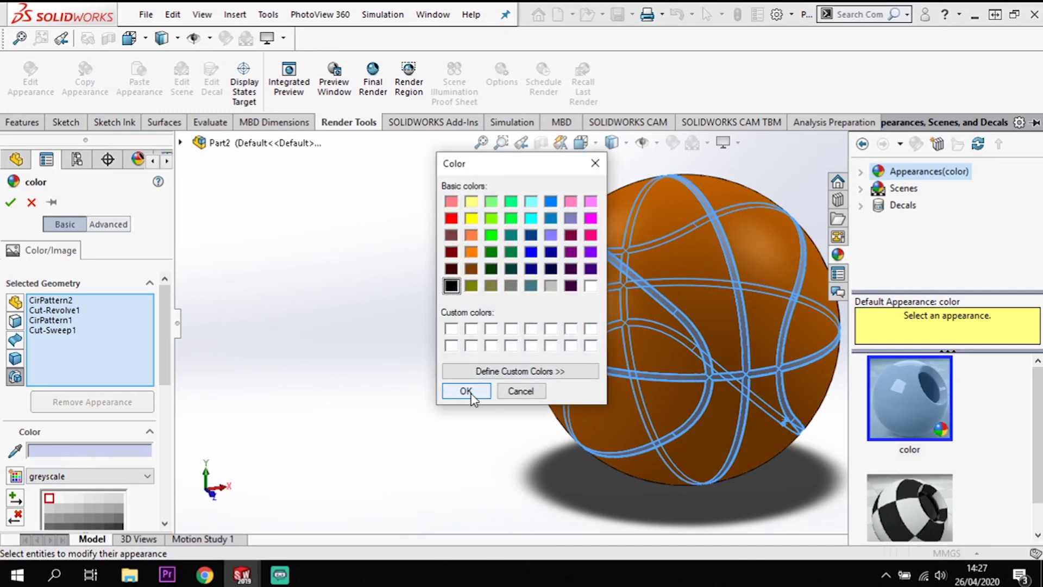
click(466, 391)
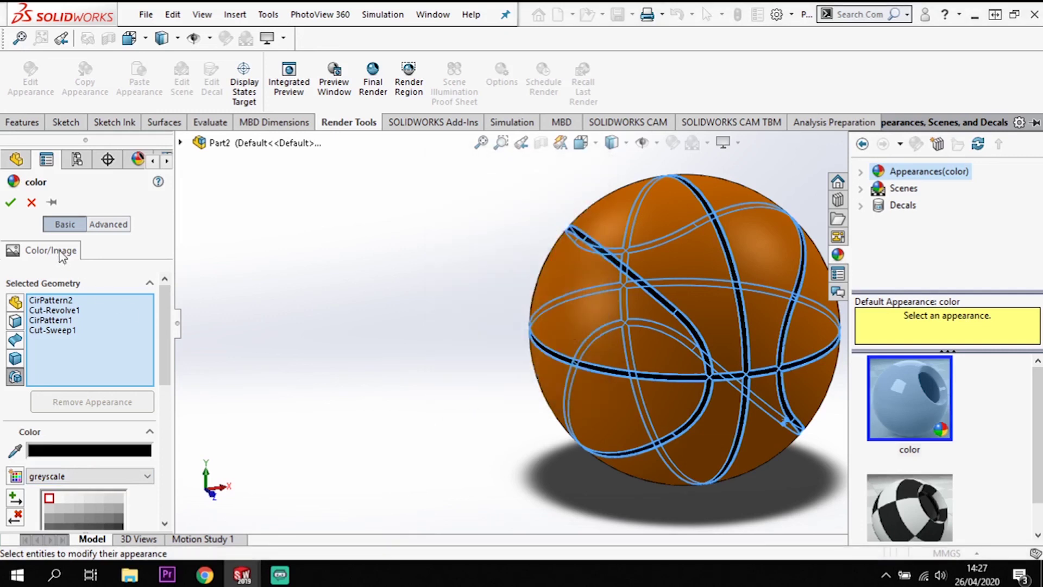
click(10, 202)
click(724, 496)
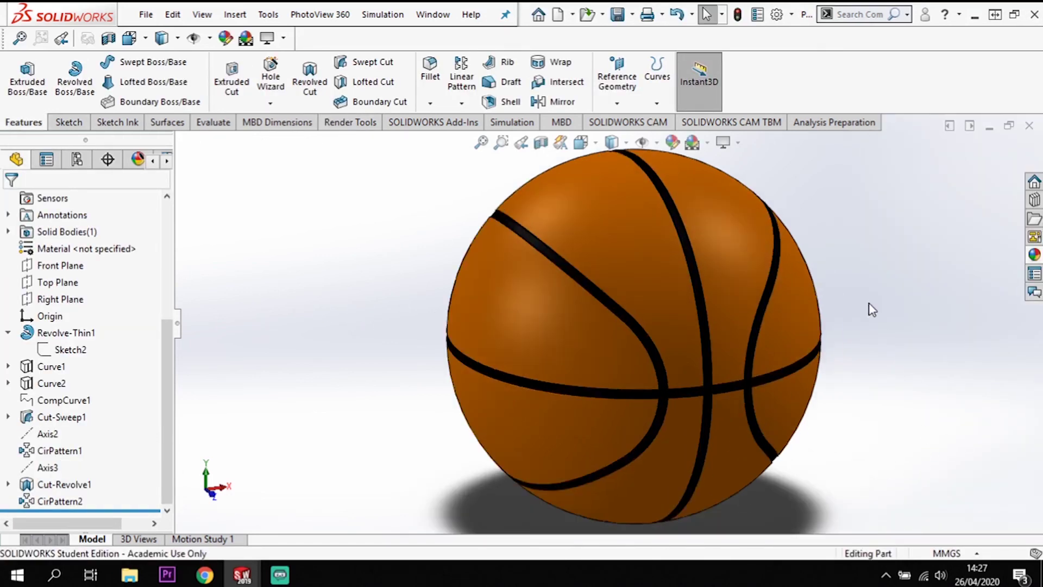
mouse_move(852, 357)
middle_down()
mouse_move(860, 352)
mouse_move(848, 352)
mouse_move(857, 363)
middle_up()
middle_drag(880, 403, 823, 437)
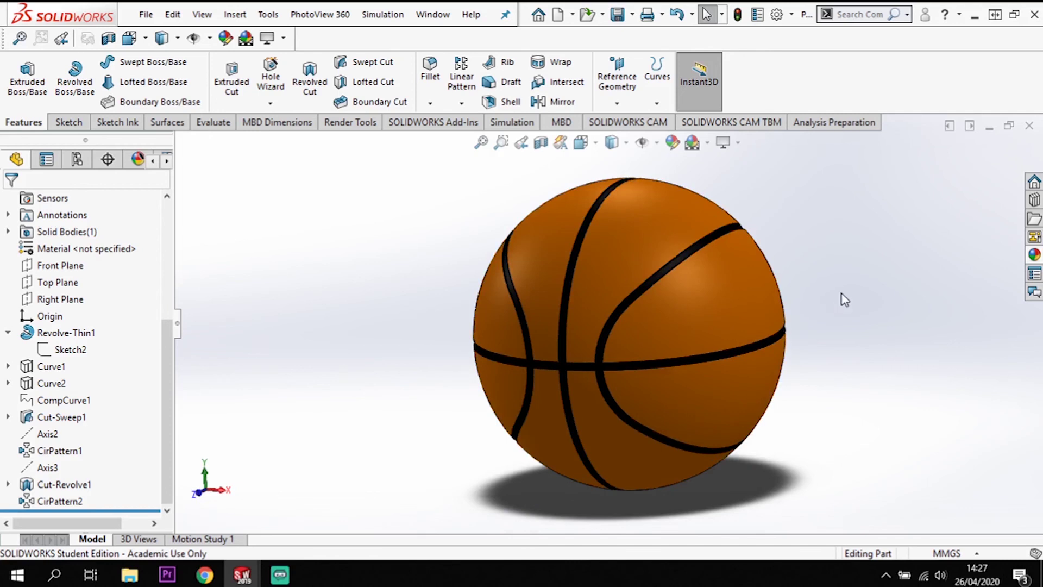
middle_drag(837, 309, 799, 348)
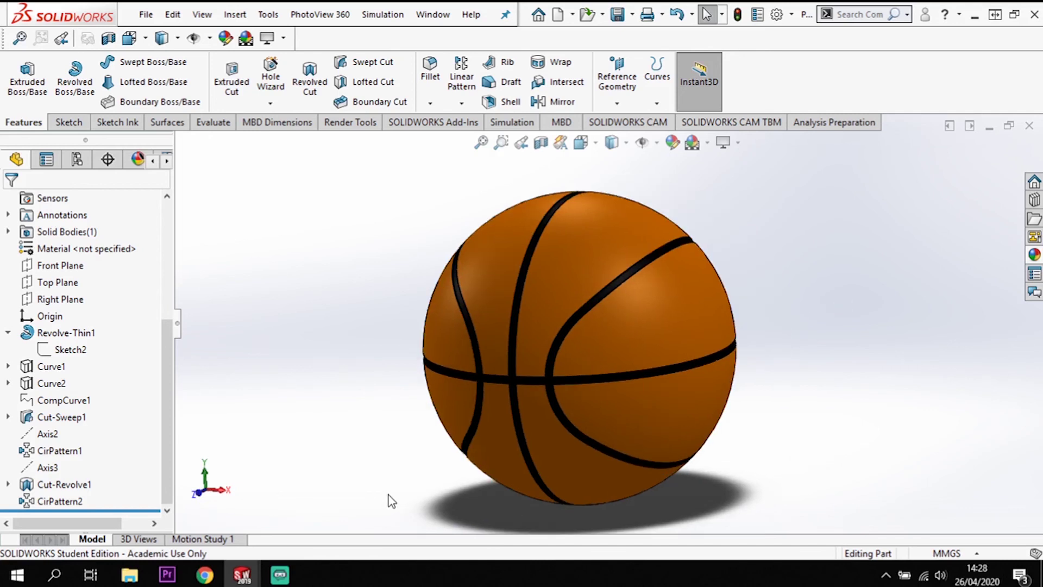